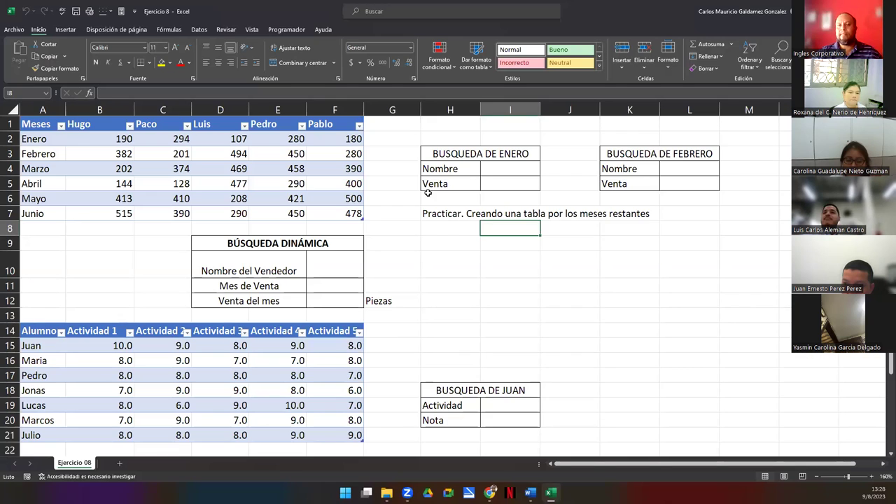
{"action": "left_click", "coordinate": [428, 193]}
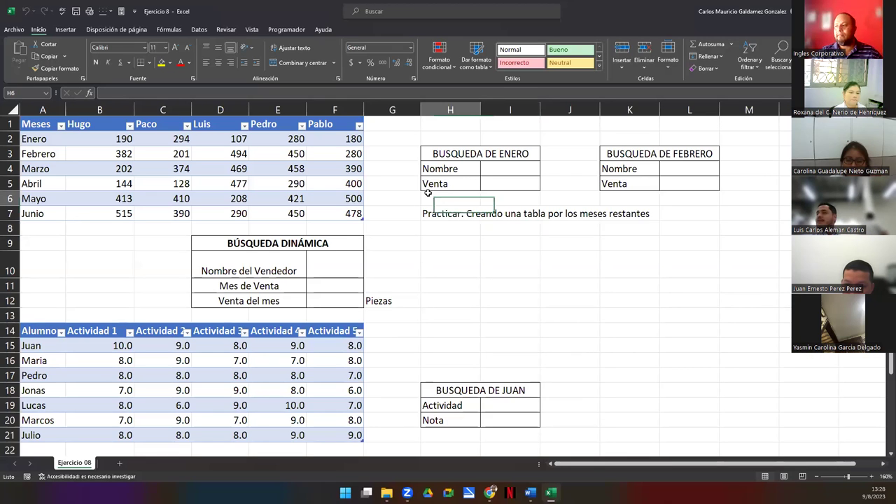
{"action": "left_click", "coordinate": [334, 260]}
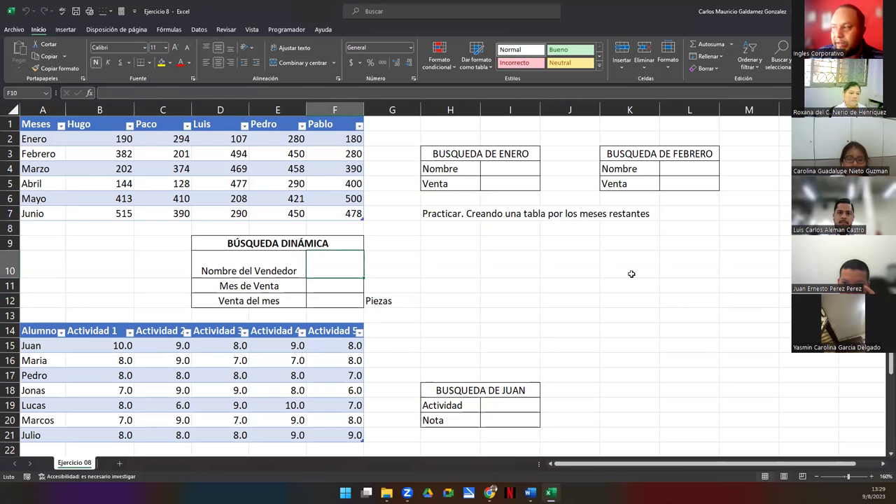
{"action": "left_click_drag", "start_coordinate": [516, 147], "coordinate": [518, 185]}
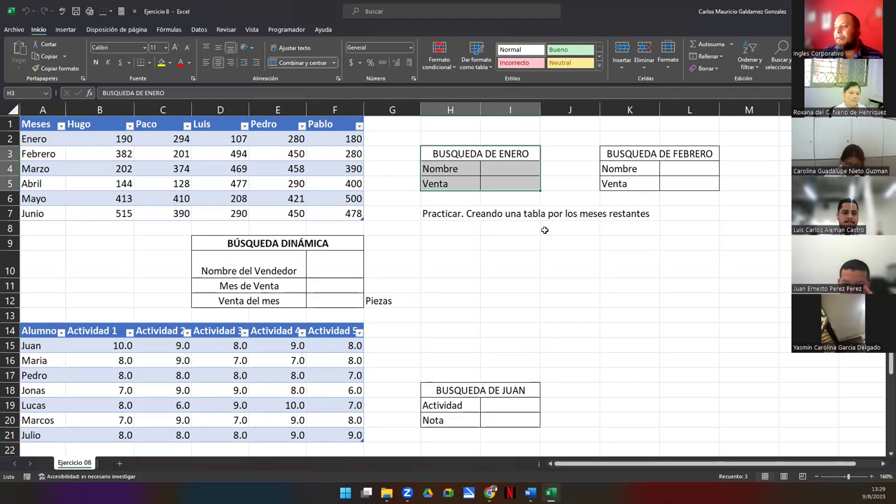
{"action": "scroll", "coordinate": [392, 254], "scroll_direction": "down", "scroll_amount": 5}
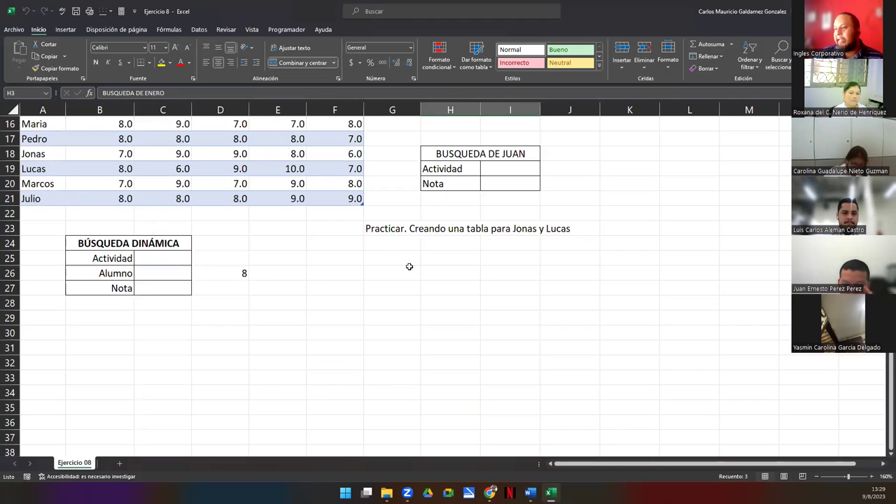
{"action": "scroll", "coordinate": [406, 261], "scroll_direction": "up", "scroll_amount": 5}
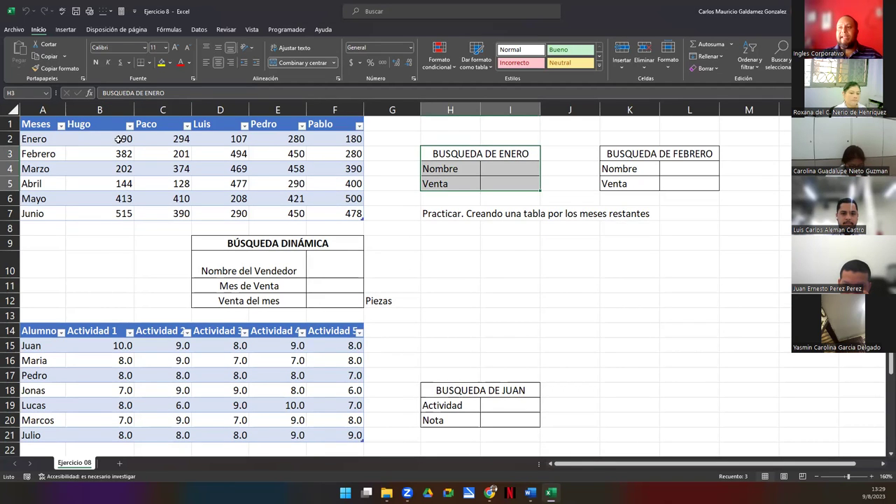
- Try to paste a values-only copy of the monthly sales table A1:F7 starting at cell C34
{"action": "left_click_drag", "start_coordinate": [116, 130], "coordinate": [320, 216]}
{"action": "key", "text": "ctrl+c"}
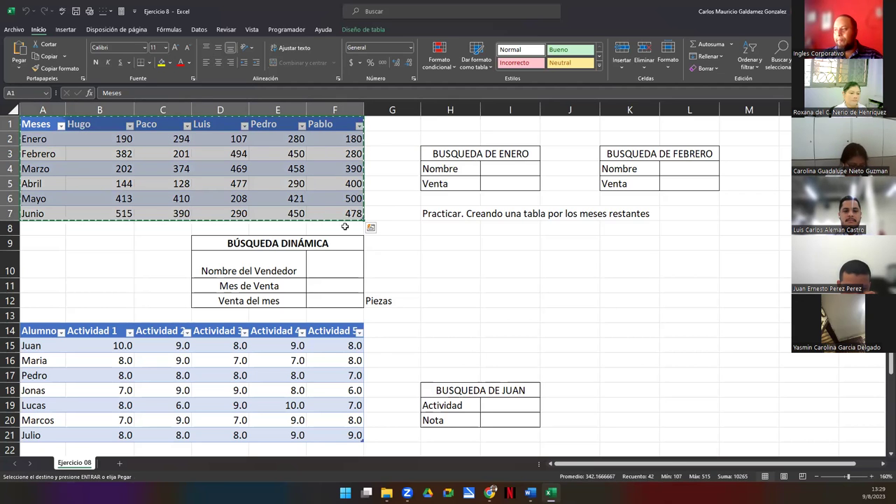
{"action": "scroll", "coordinate": [239, 347], "scroll_direction": "down", "scroll_amount": 5}
{"action": "scroll", "coordinate": [239, 347], "scroll_direction": "down", "scroll_amount": 5}
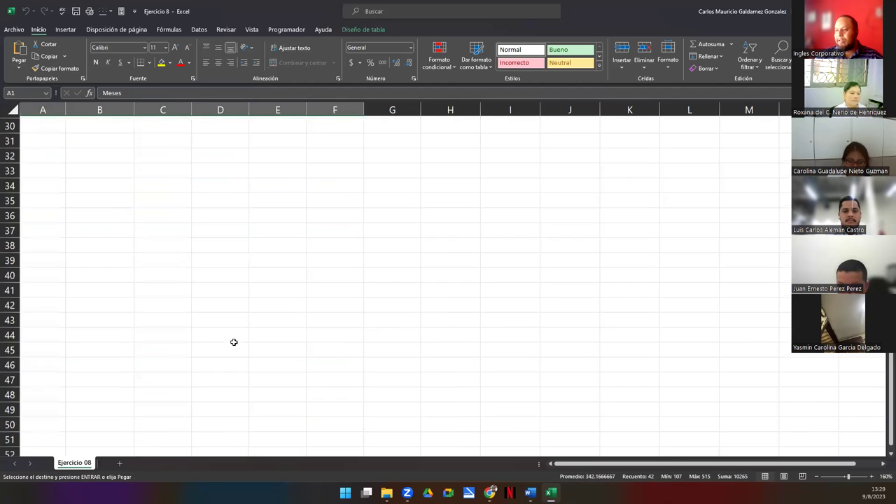
{"action": "left_click", "coordinate": [158, 169]}
{"action": "right_click", "coordinate": [159, 169]}
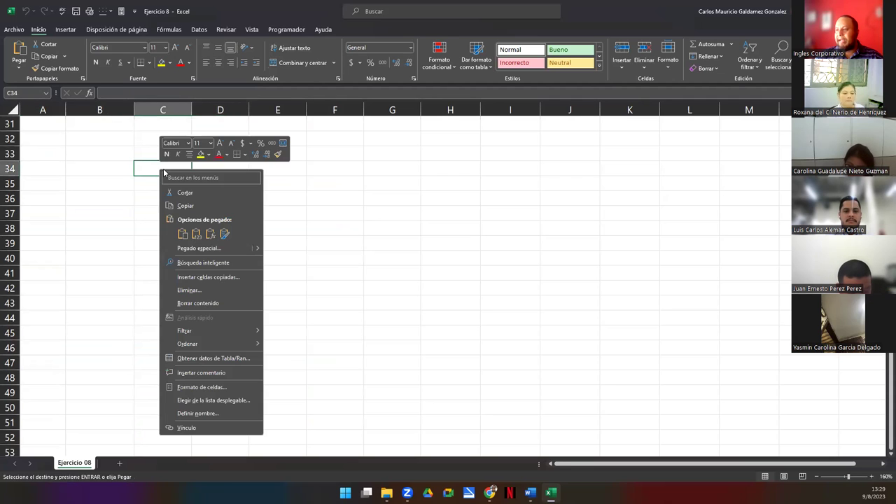
{"action": "mouse_move", "coordinate": [256, 249]}
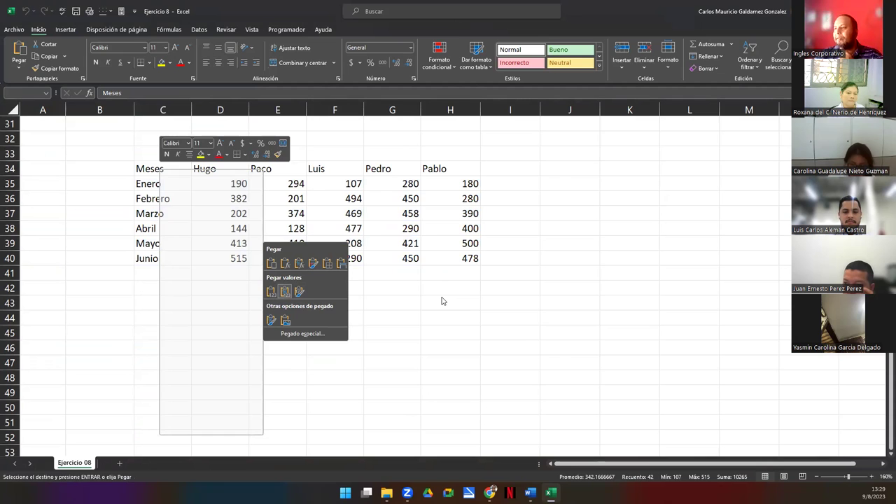
{"action": "key", "text": "Return"}
{"action": "left_click", "coordinate": [448, 271]}
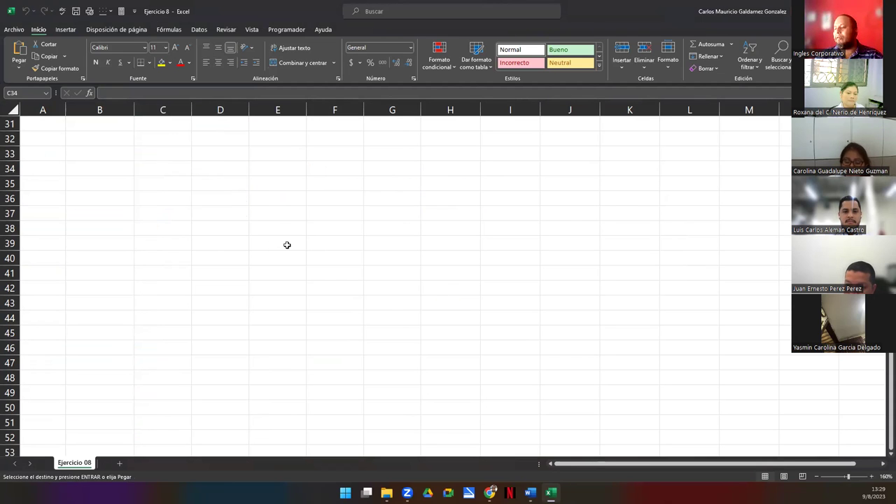
{"action": "scroll", "coordinate": [287, 245], "scroll_direction": "up", "scroll_amount": 10}
{"action": "left_click", "coordinate": [123, 254]}
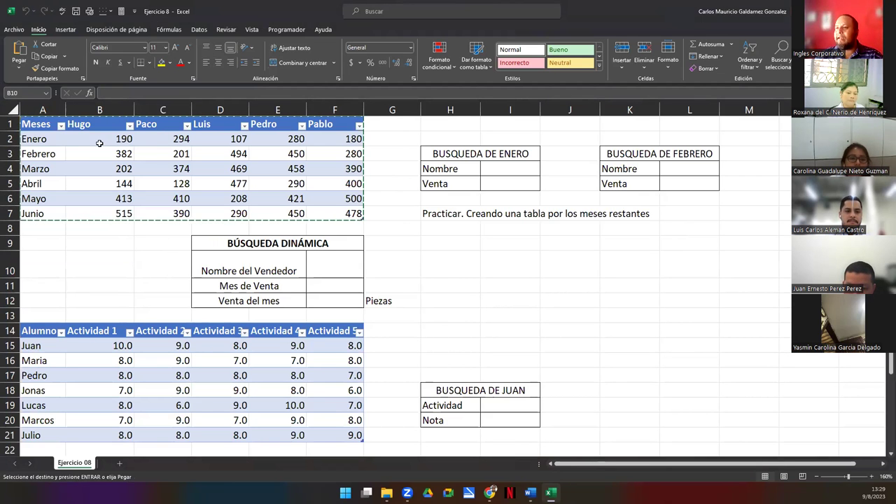
{"action": "left_click_drag", "start_coordinate": [93, 123], "coordinate": [186, 126]}
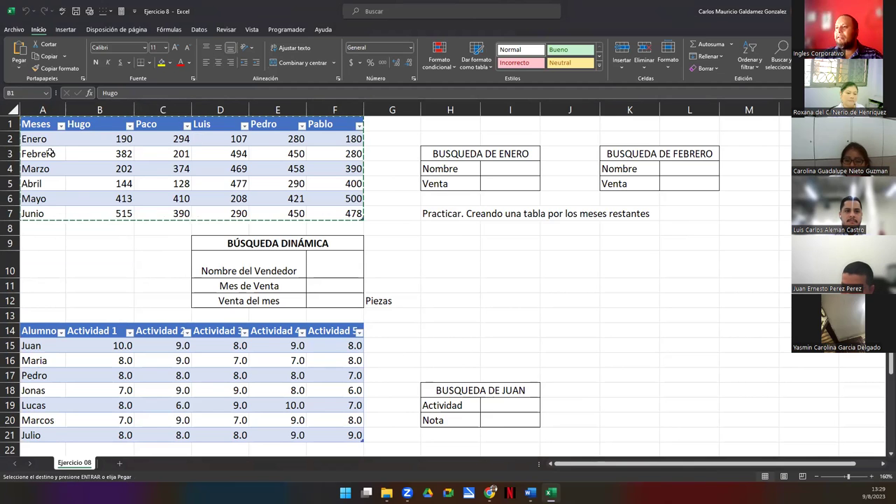
{"action": "key", "text": "Escape"}
{"action": "left_click_drag", "start_coordinate": [94, 126], "coordinate": [294, 140]}
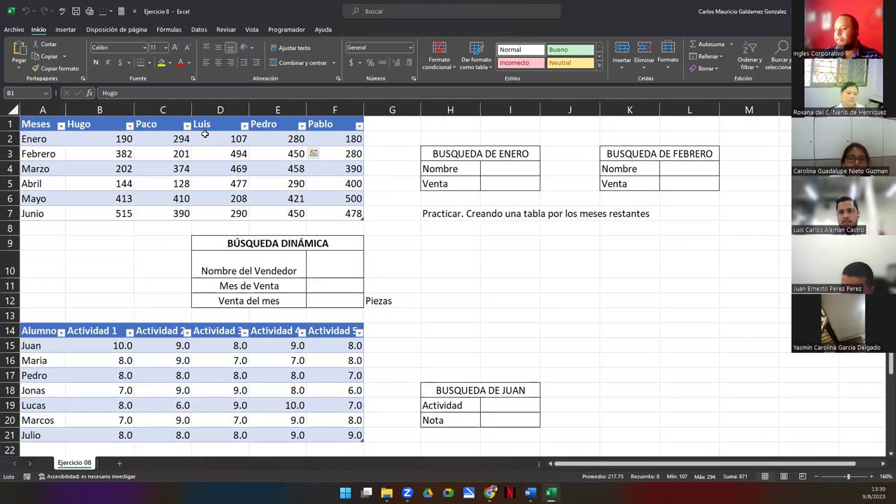
{"action": "left_click", "coordinate": [116, 127]}
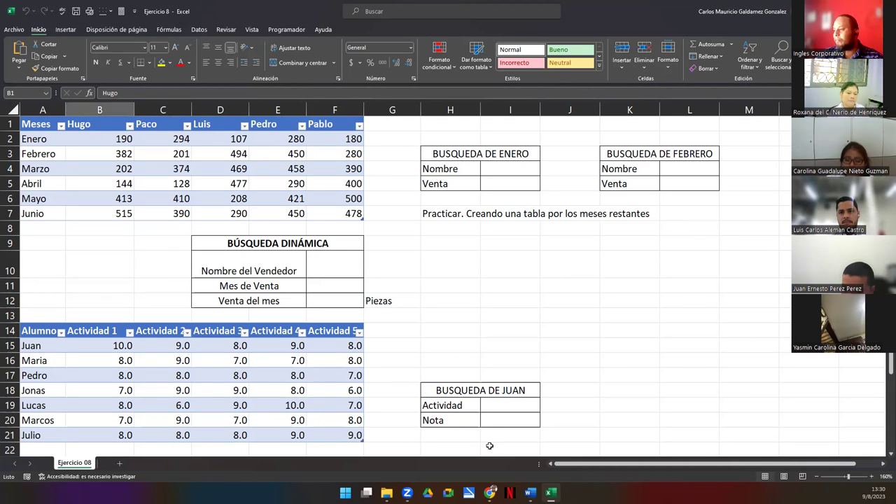
{"action": "left_click", "coordinate": [510, 493]}
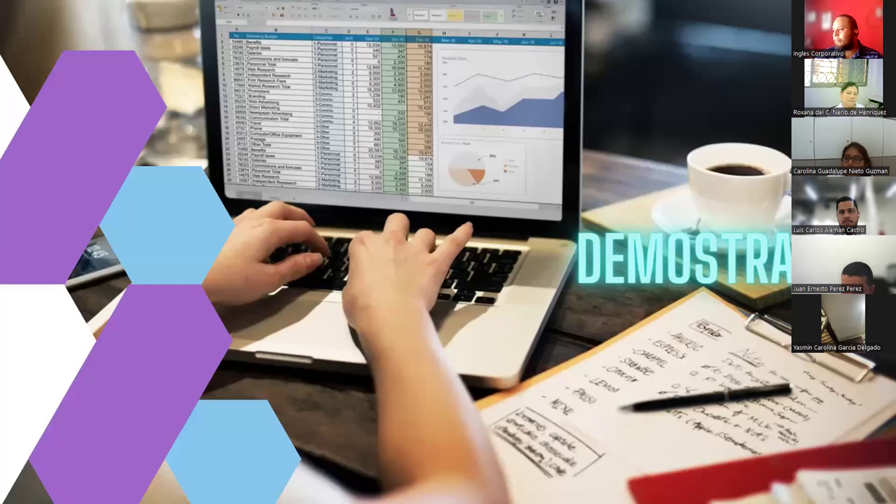
{"action": "left_click", "coordinate": [553, 488]}
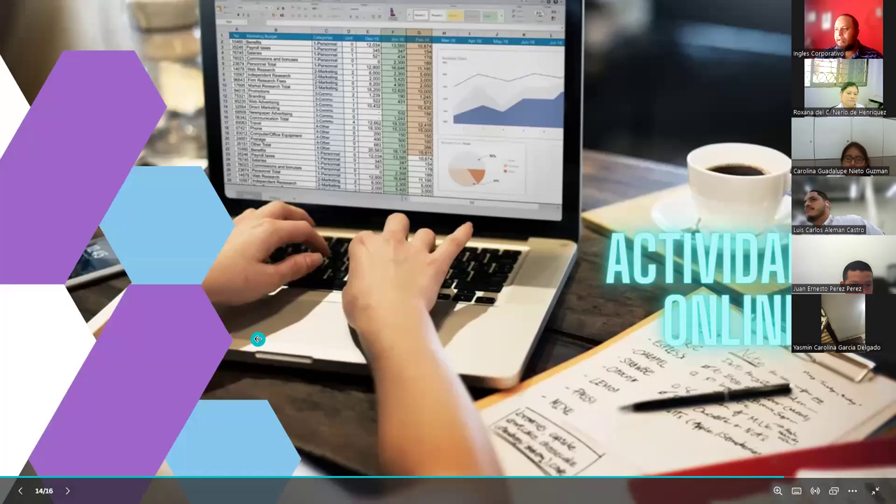
{"action": "key", "text": "alt+Tab"}
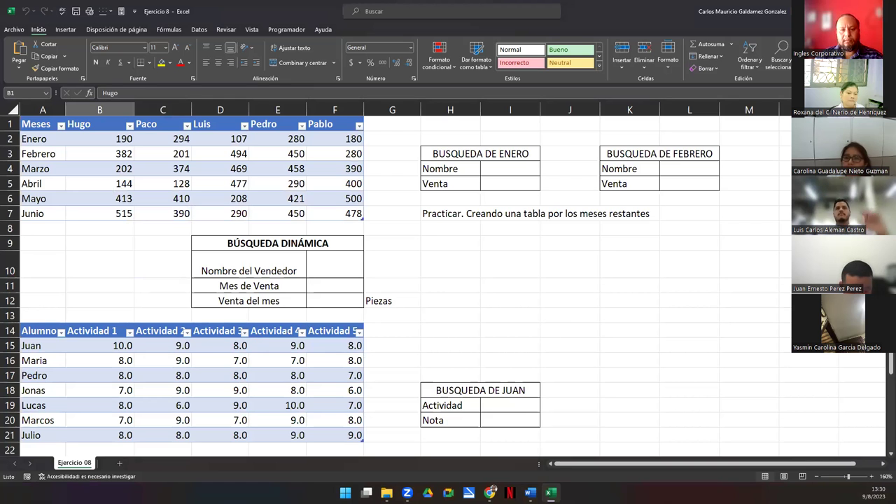
{"action": "left_click", "coordinate": [426, 267]}
{"action": "type", "text": "f"}
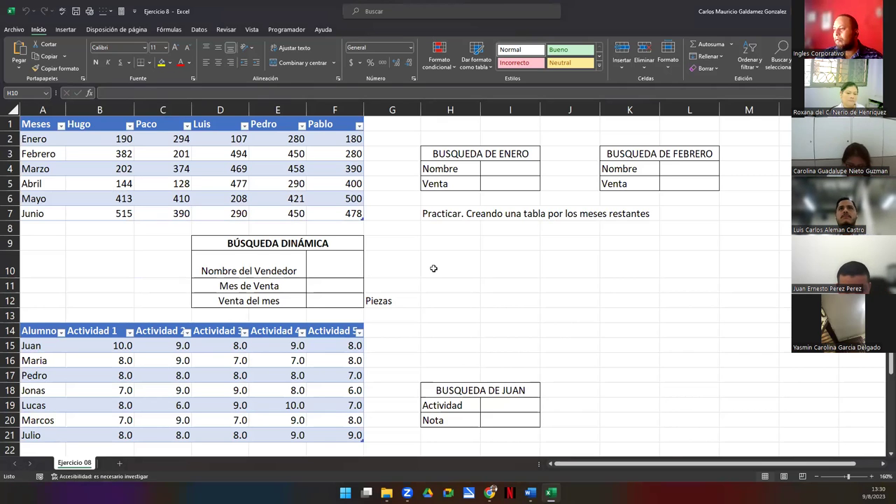
{"action": "type", "text": "fffff"}
{"action": "key", "text": "Escape"}
- Clear the February to June sales values in B3:F7 and undo the deletion
{"action": "left_click_drag", "start_coordinate": [98, 150], "coordinate": [338, 217]}
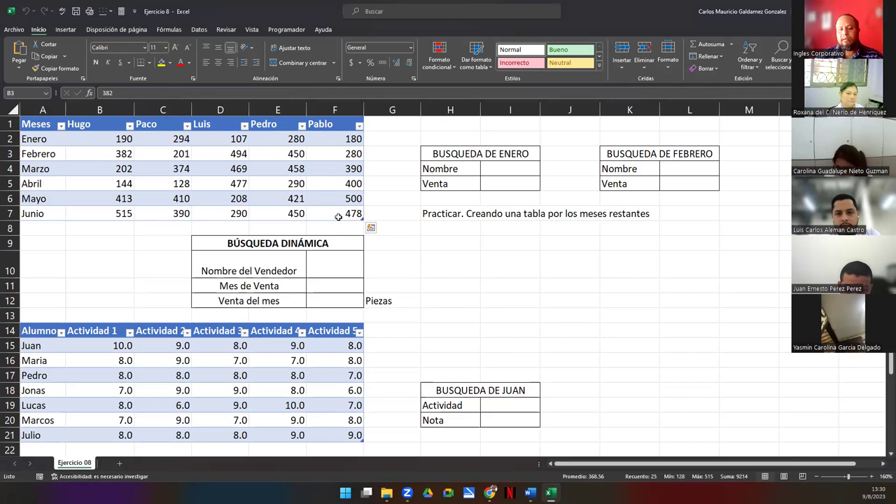
{"action": "key", "text": "Delete"}
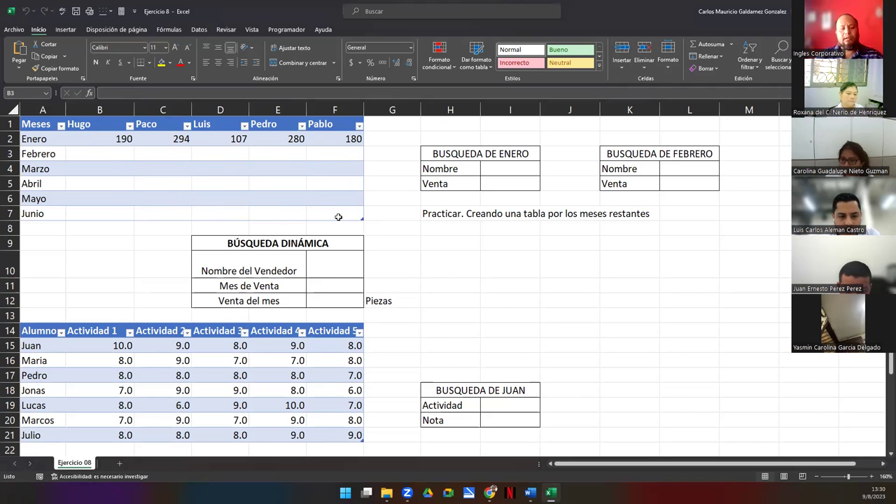
{"action": "key", "text": "ctrl+z"}
{"action": "left_click", "coordinate": [404, 238]}
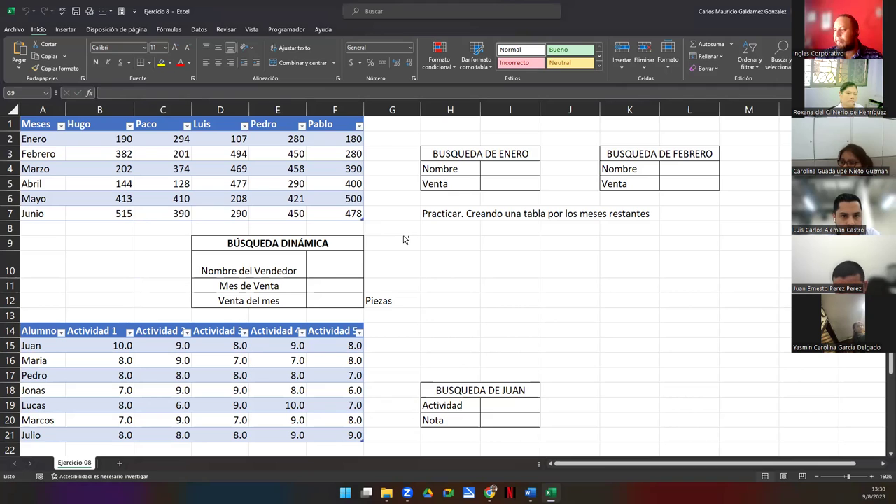
{"action": "left_click", "coordinate": [415, 243]}
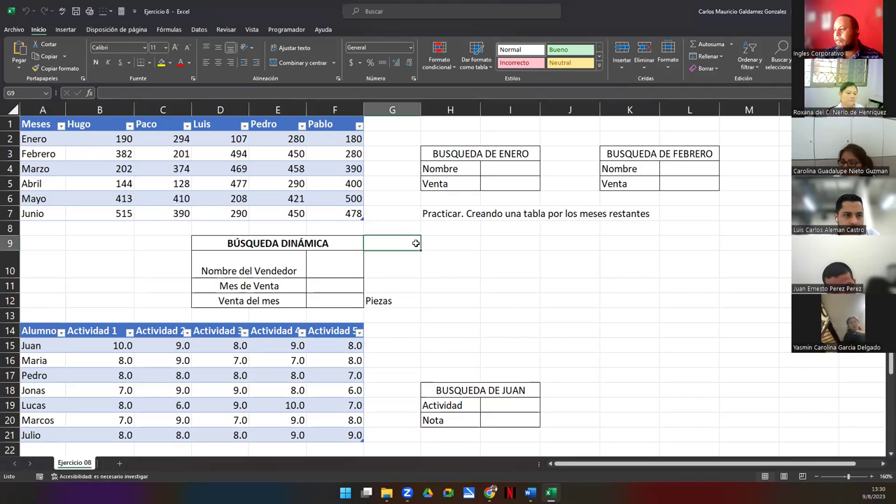
{"action": "left_click", "coordinate": [427, 256]}
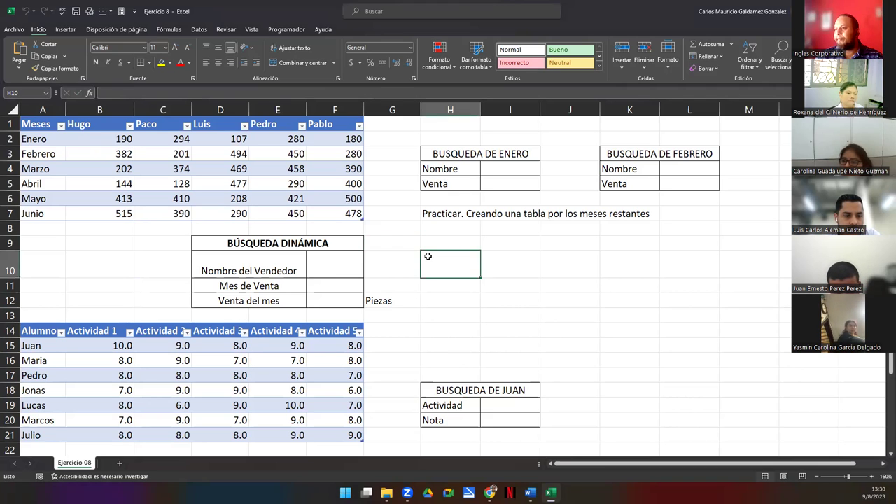
{"action": "left_click_drag", "start_coordinate": [94, 139], "coordinate": [343, 214]}
{"action": "left_click", "coordinate": [425, 253]}
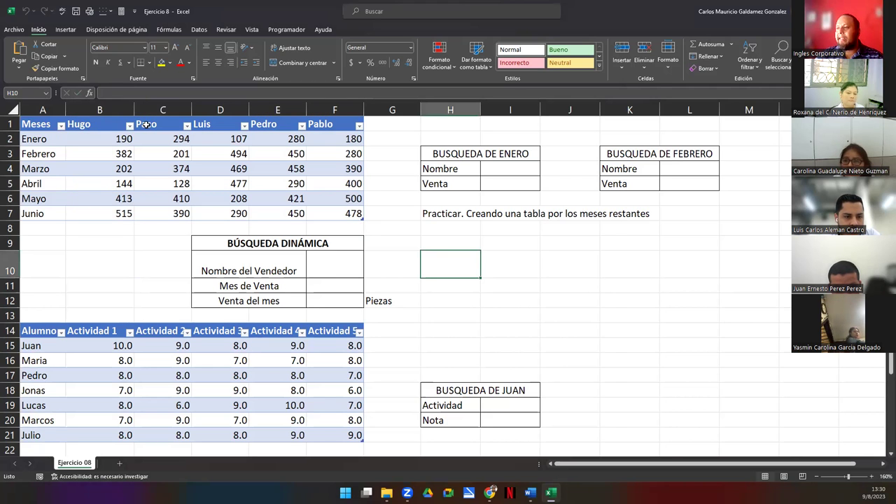
- Copy the seller names from header cells B1:F1 and paste them transposed as a column starting at D31
{"action": "left_click_drag", "start_coordinate": [105, 124], "coordinate": [325, 125]}
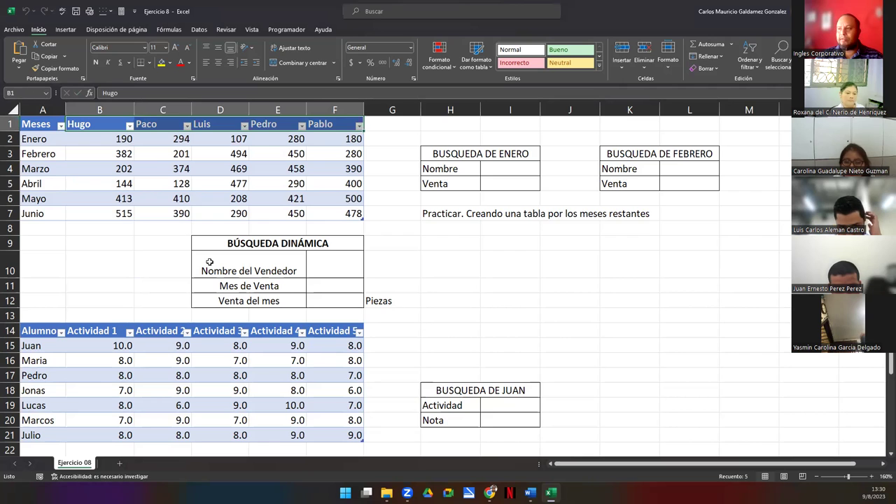
{"action": "key", "text": "ctrl+c"}
{"action": "scroll", "coordinate": [158, 363], "scroll_direction": "down", "scroll_amount": 5}
{"action": "scroll", "coordinate": [199, 343], "scroll_direction": "down", "scroll_amount": 1}
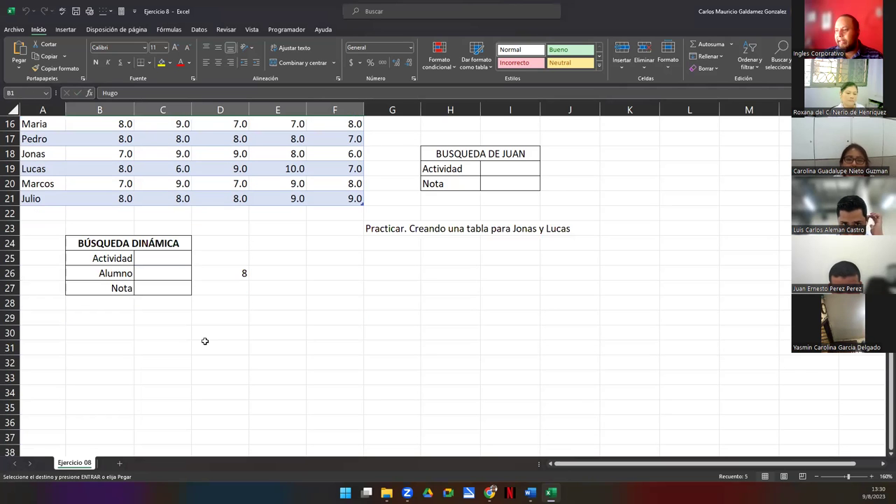
{"action": "right_click", "coordinate": [211, 347]}
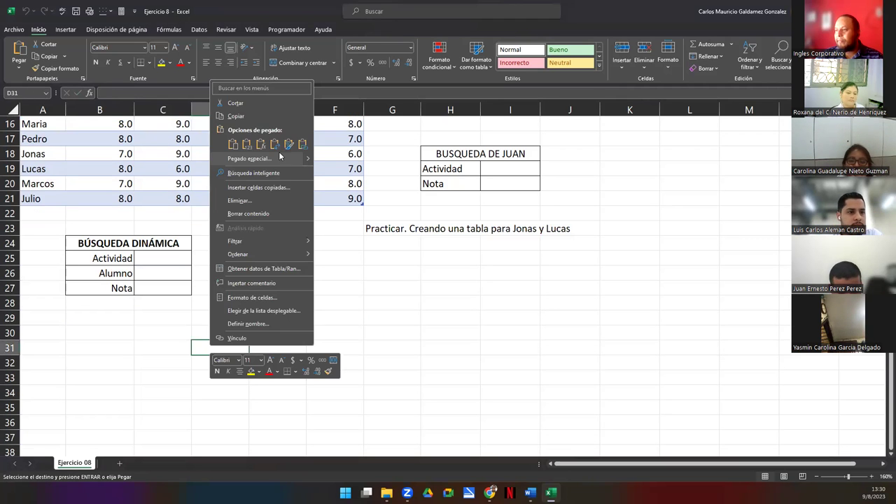
{"action": "left_click", "coordinate": [273, 145]}
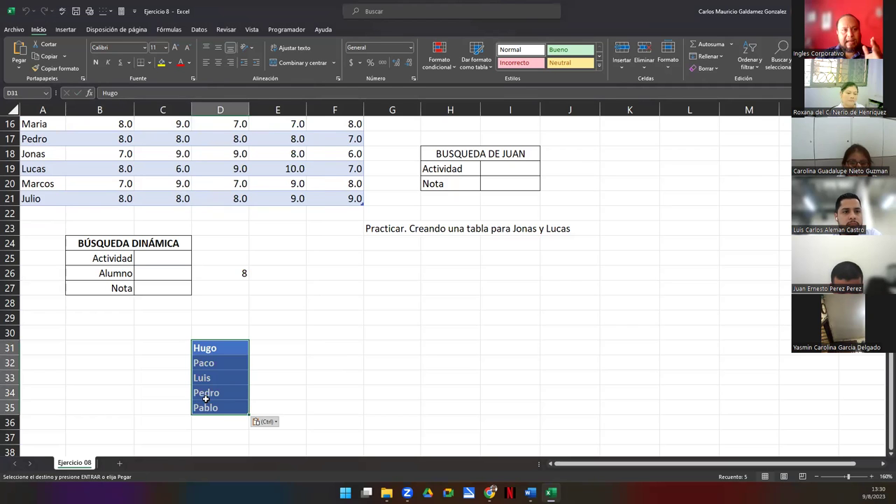
- Copy the months Enero to Junio from A2:A7 and paste them transposed as a row starting at E30
{"action": "scroll", "coordinate": [170, 306], "scroll_direction": "up", "scroll_amount": 5}
{"action": "left_click_drag", "start_coordinate": [47, 140], "coordinate": [42, 213]}
{"action": "key", "text": "ctrl+c"}
{"action": "scroll", "coordinate": [189, 276], "scroll_direction": "down", "scroll_amount": 10}
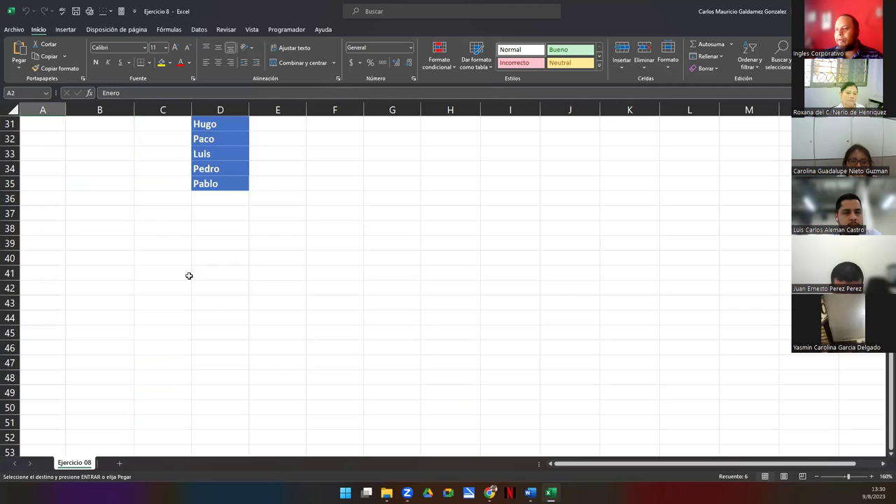
{"action": "scroll", "coordinate": [248, 278], "scroll_direction": "up", "scroll_amount": 5}
{"action": "left_click", "coordinate": [263, 332]}
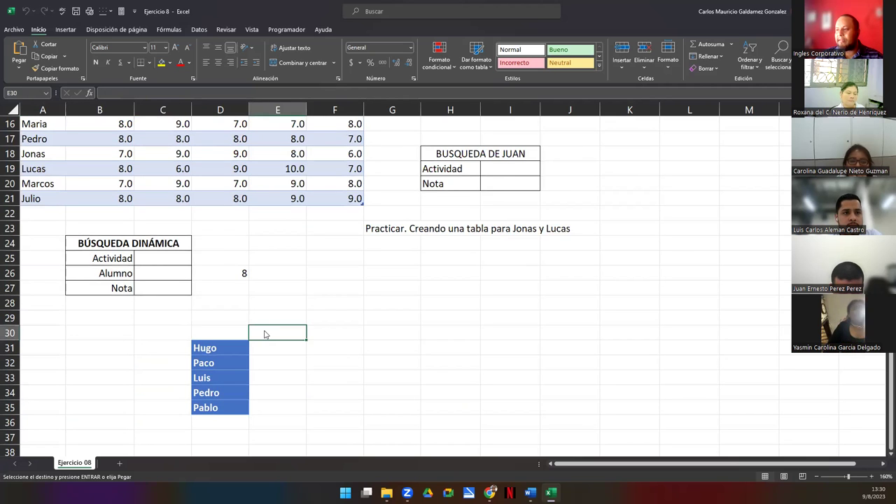
{"action": "right_click", "coordinate": [266, 333]}
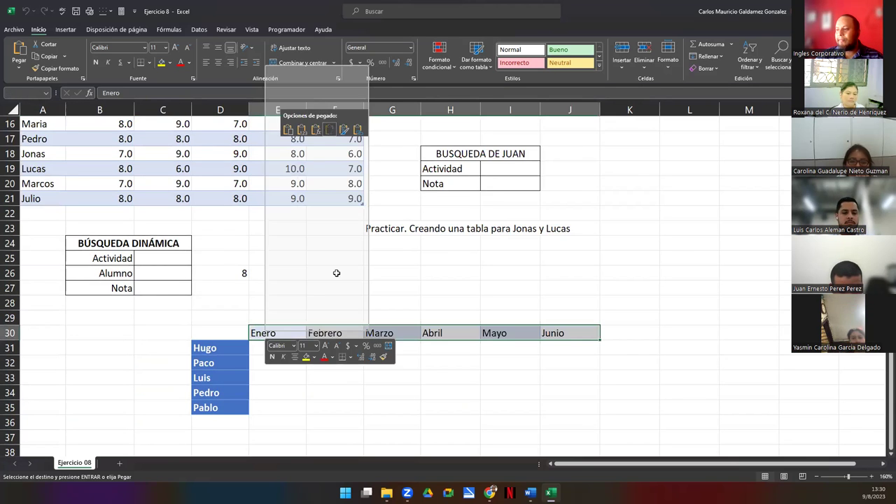
{"action": "left_click", "coordinate": [330, 129]}
- Copy the first seller's monthly sales from B2:B7 and paste them transposed as a row starting at E31
{"action": "left_click", "coordinate": [237, 362]}
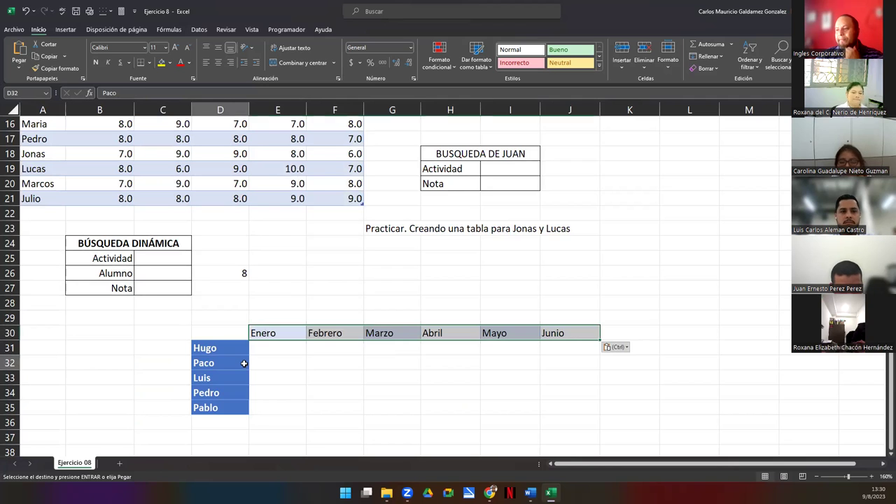
{"action": "scroll", "coordinate": [236, 363], "scroll_direction": "up", "scroll_amount": 5}
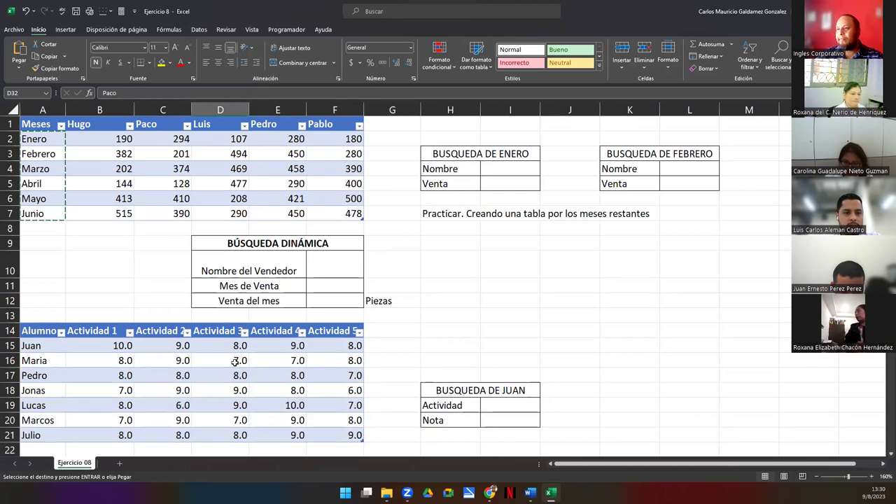
{"action": "left_click", "coordinate": [94, 141]}
{"action": "left_click", "coordinate": [98, 211], "text": "shift"}
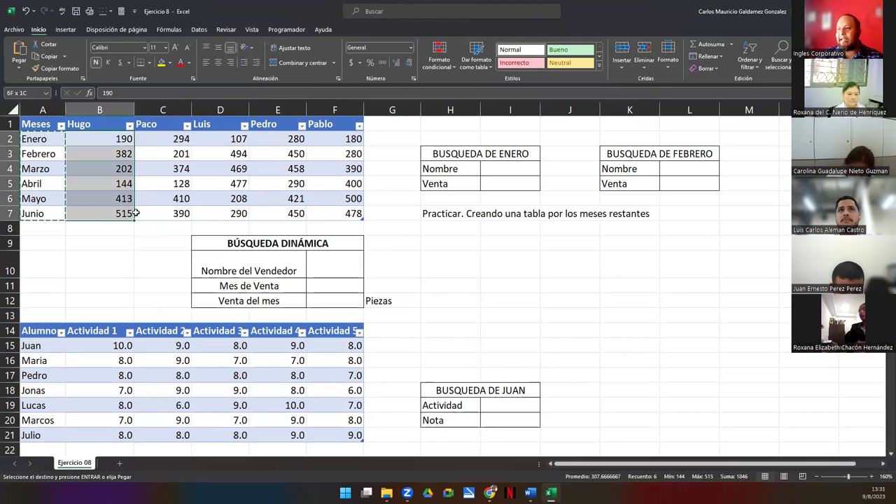
{"action": "scroll", "coordinate": [154, 297], "scroll_direction": "down", "scroll_amount": 5}
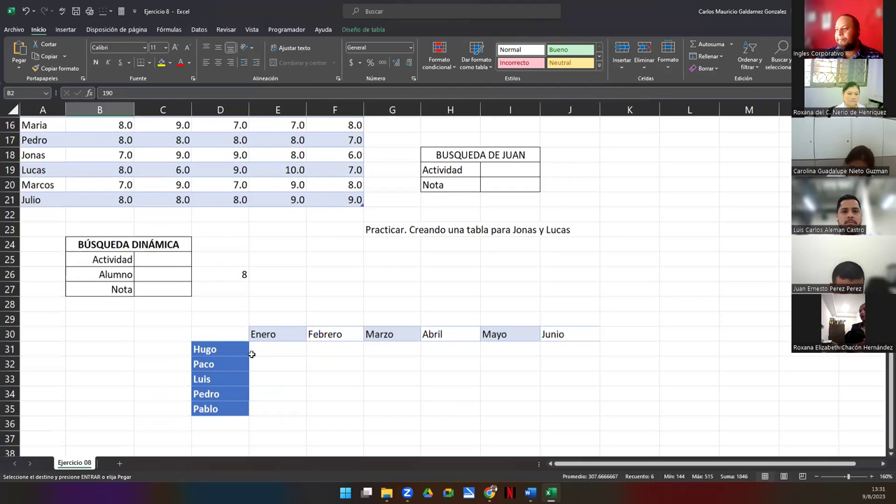
{"action": "right_click", "coordinate": [265, 355]}
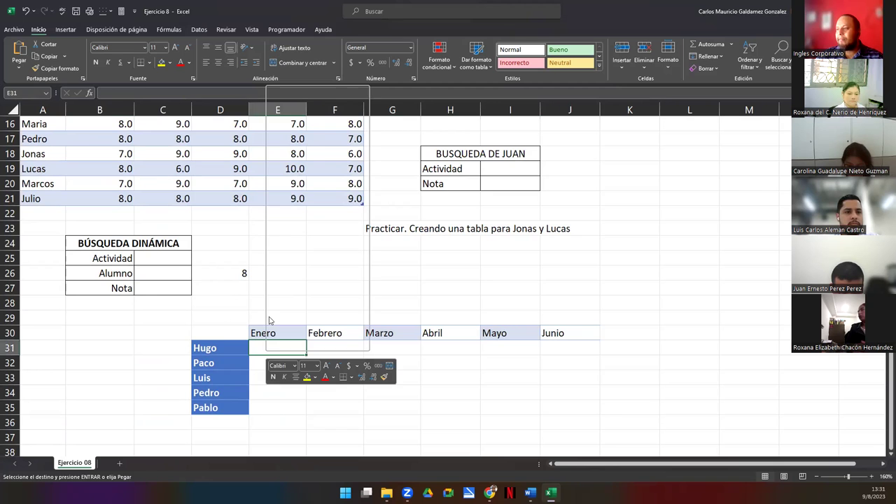
{"action": "scroll", "coordinate": [205, 268], "scroll_direction": "up", "scroll_amount": 5}
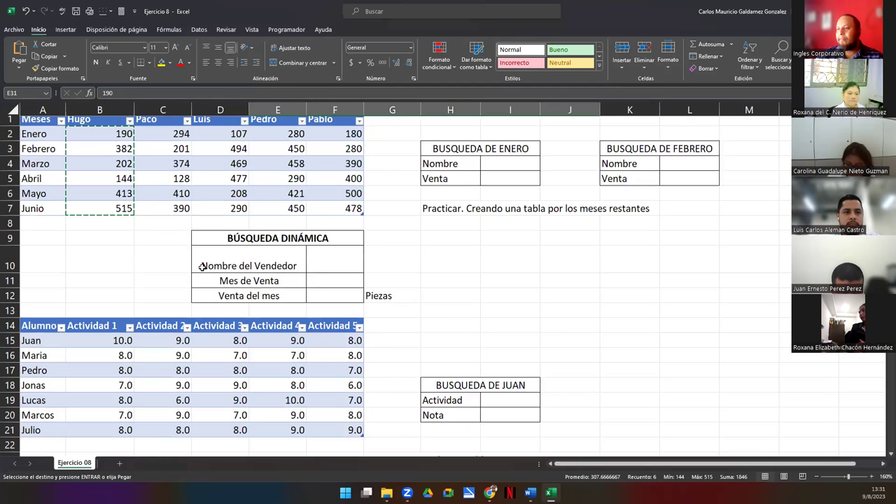
{"action": "scroll", "coordinate": [203, 268], "scroll_direction": "down", "scroll_amount": 5}
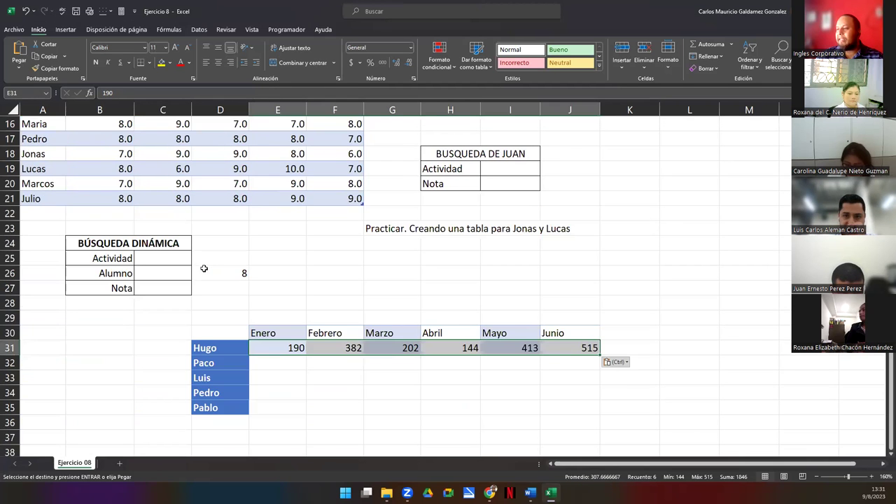
- Copy the second seller's monthly sales from C2:C7 and paste them transposed as a row starting at E32
{"action": "scroll", "coordinate": [159, 217], "scroll_direction": "up", "scroll_amount": 5}
{"action": "left_click_drag", "start_coordinate": [162, 138], "coordinate": [161, 214]}
{"action": "key", "text": "ctrl+c"}
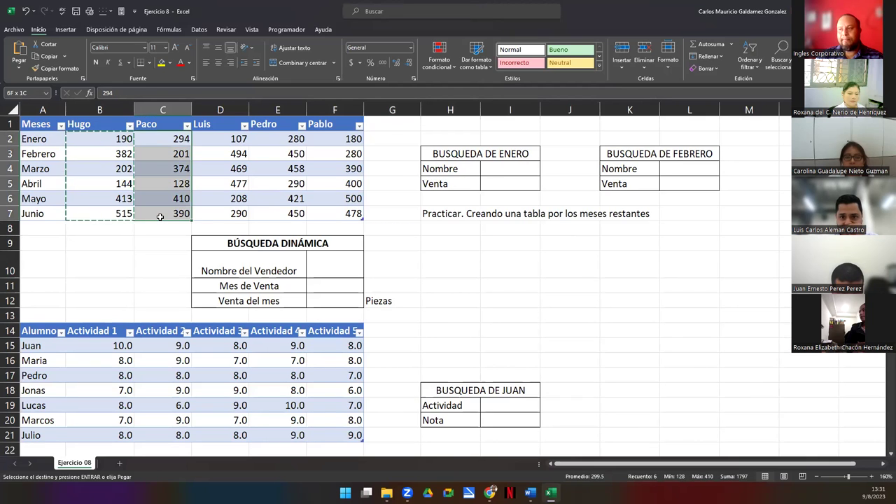
{"action": "scroll", "coordinate": [259, 364], "scroll_direction": "down", "scroll_amount": 5}
{"action": "left_click", "coordinate": [267, 368]}
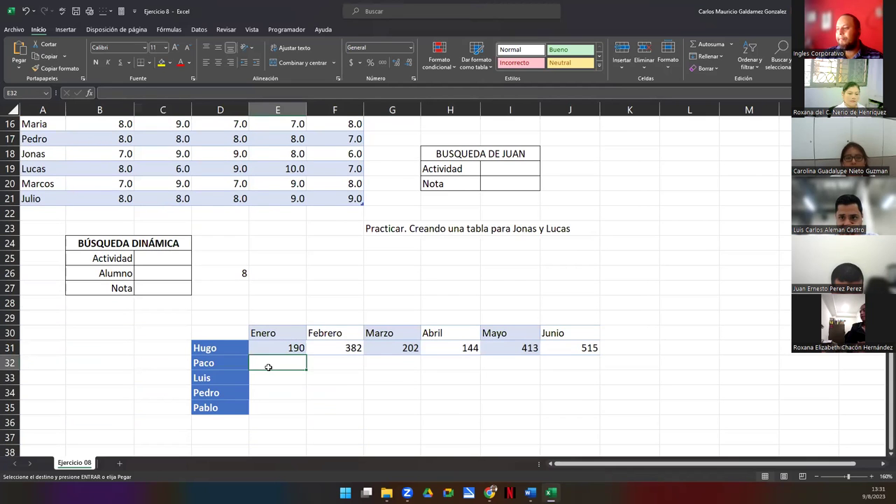
{"action": "right_click", "coordinate": [267, 367]}
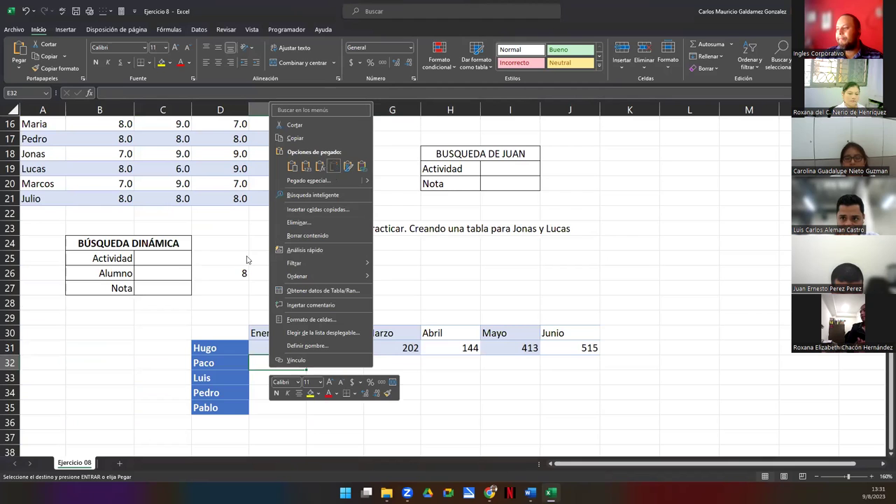
{"action": "left_click", "coordinate": [333, 167]}
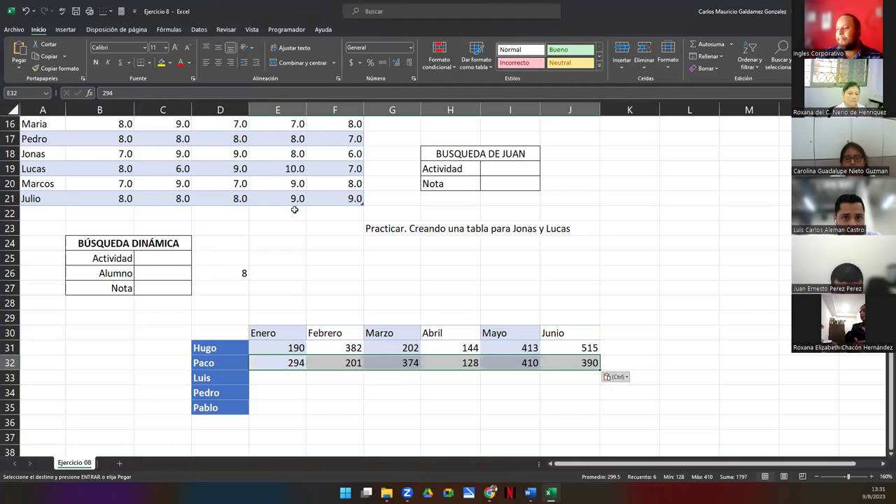
- Copy the third seller's monthly sales from D2:D7 and paste them transposed as a row starting at E33
{"action": "scroll", "coordinate": [194, 182], "scroll_direction": "up", "scroll_amount": 5}
{"action": "left_click_drag", "start_coordinate": [219, 140], "coordinate": [233, 215]}
{"action": "key", "text": "ctrl+c"}
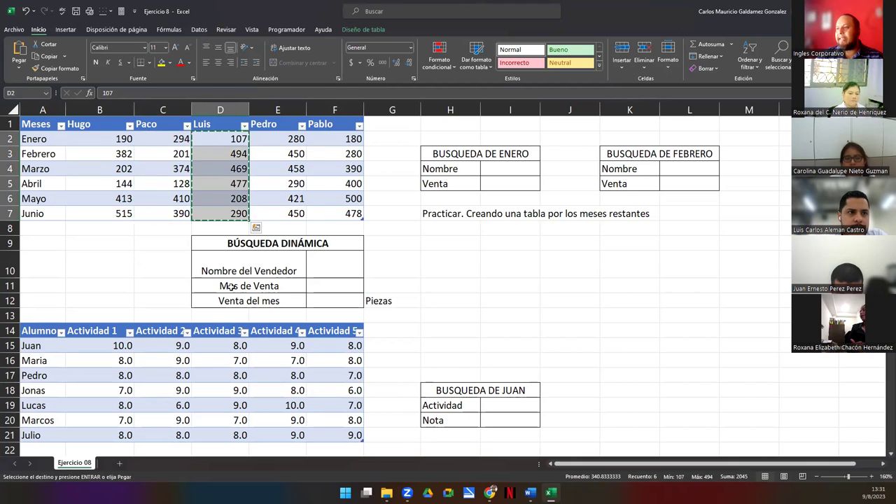
{"action": "scroll", "coordinate": [268, 356], "scroll_direction": "down", "scroll_amount": 5}
{"action": "left_click", "coordinate": [278, 376]}
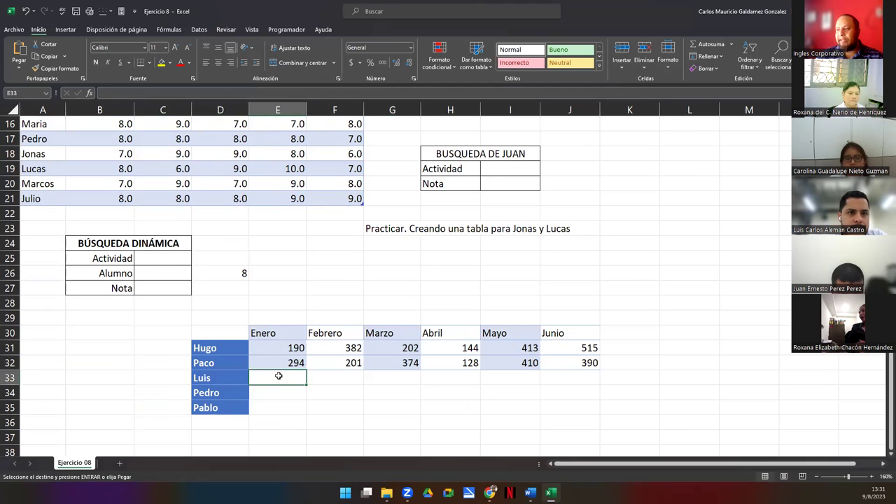
{"action": "right_click", "coordinate": [277, 376]}
{"action": "left_click", "coordinate": [342, 175]}
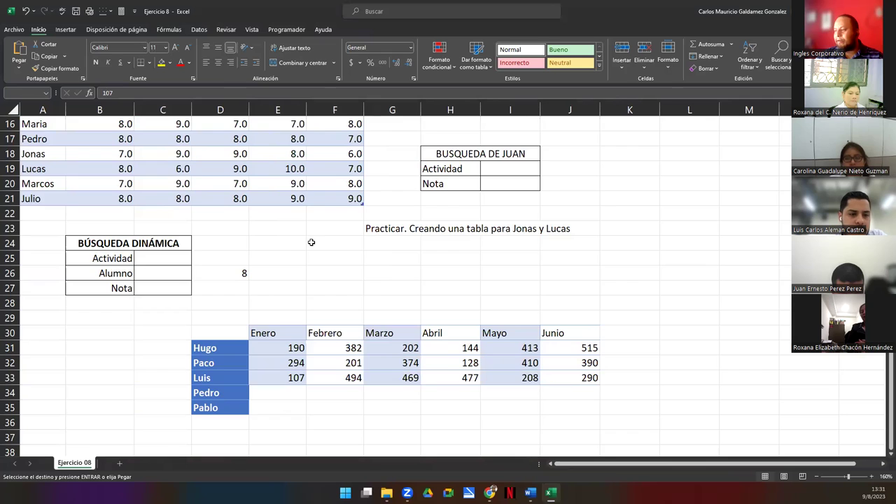
- Copy the fourth seller's monthly sales from E2:E7 and paste them transposed as a row starting at E34
{"action": "scroll", "coordinate": [310, 242], "scroll_direction": "up", "scroll_amount": 5}
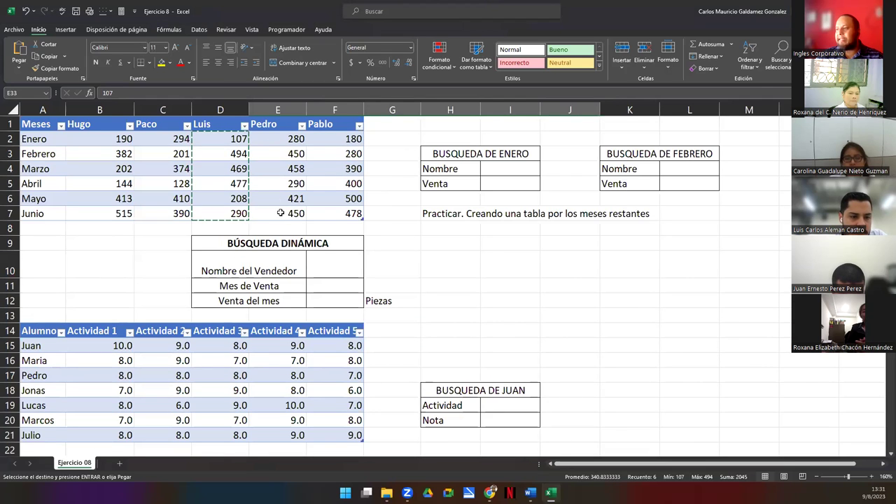
{"action": "left_click_drag", "start_coordinate": [278, 138], "coordinate": [280, 212]}
{"action": "key", "text": "ctrl+c"}
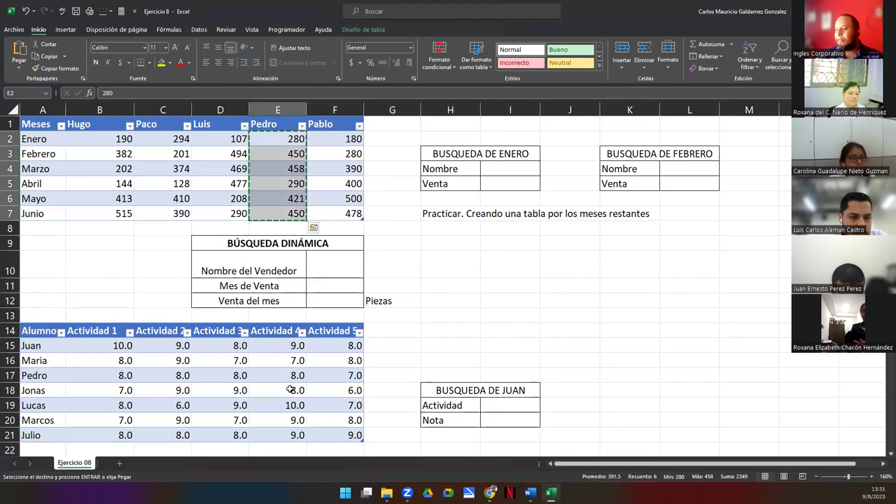
{"action": "scroll", "coordinate": [286, 393], "scroll_direction": "down", "scroll_amount": 5}
{"action": "left_click", "coordinate": [286, 393]}
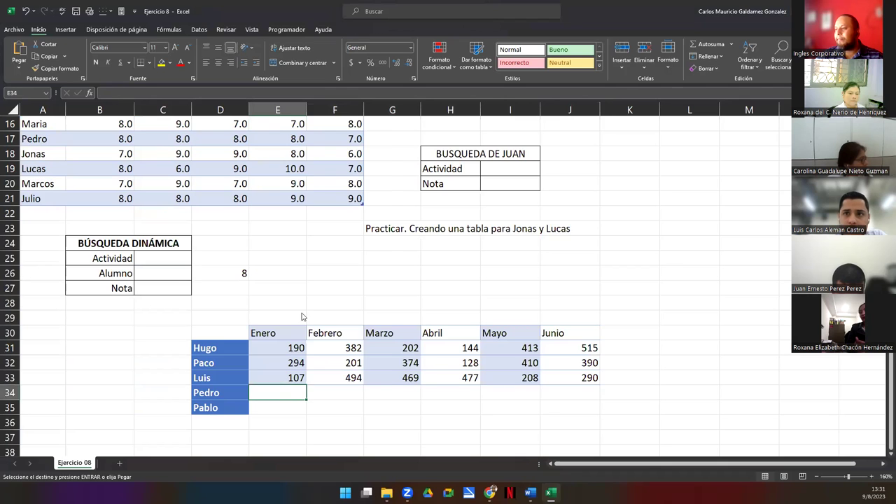
{"action": "right_click", "coordinate": [287, 393]}
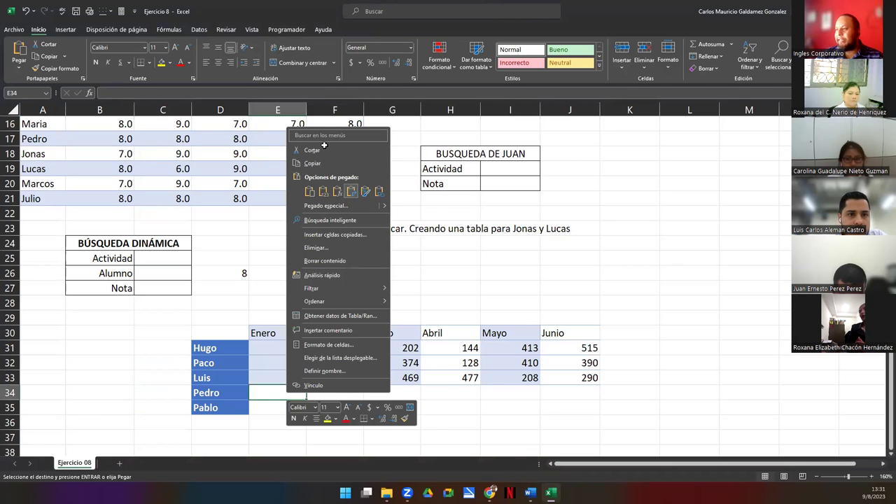
- Copy the fifth seller's monthly sales from F2:F7 and paste them transposed as a row starting at E35
{"action": "scroll", "coordinate": [332, 207], "scroll_direction": "up", "scroll_amount": 5}
{"action": "left_click_drag", "start_coordinate": [334, 138], "coordinate": [334, 213]}
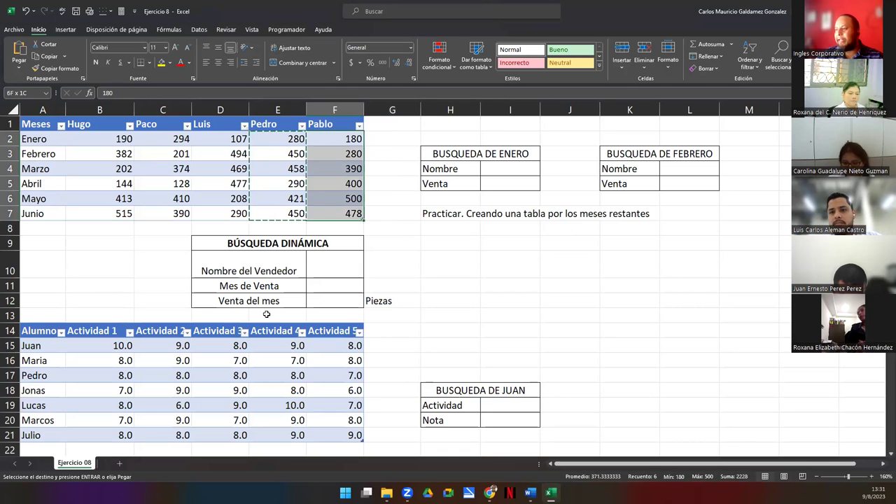
{"action": "scroll", "coordinate": [287, 189], "scroll_direction": "down", "scroll_amount": 10}
{"action": "left_click", "coordinate": [285, 181]}
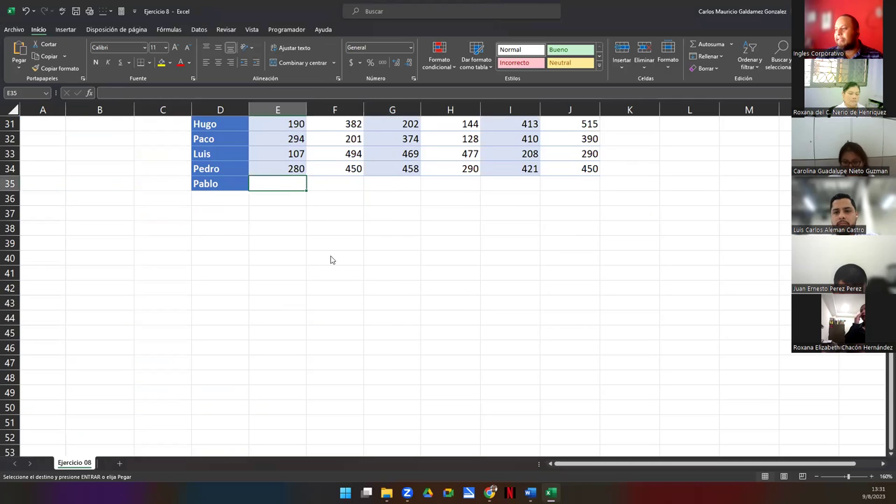
{"action": "right_click", "coordinate": [286, 184]}
{"action": "key", "text": "t"}
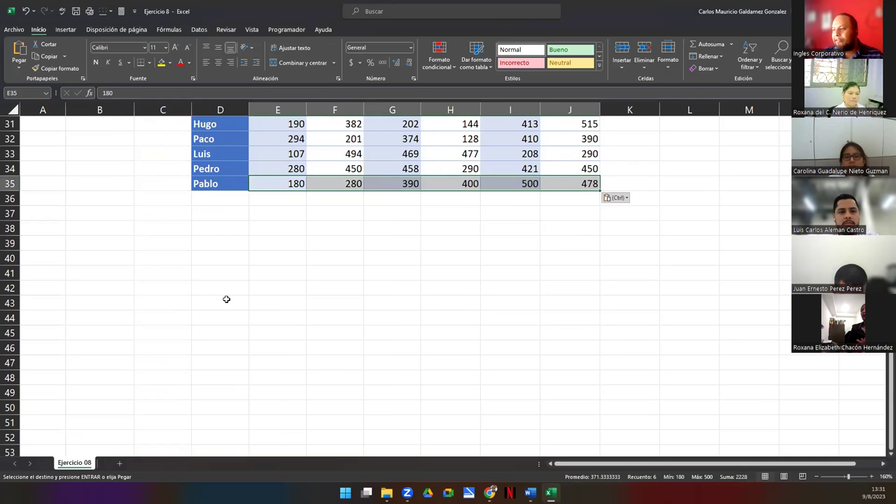
{"action": "left_click", "coordinate": [226, 299]}
{"action": "scroll", "coordinate": [226, 299], "scroll_direction": "up", "scroll_amount": 5}
{"action": "scroll", "coordinate": [226, 299], "scroll_direction": "up", "scroll_amount": 1}
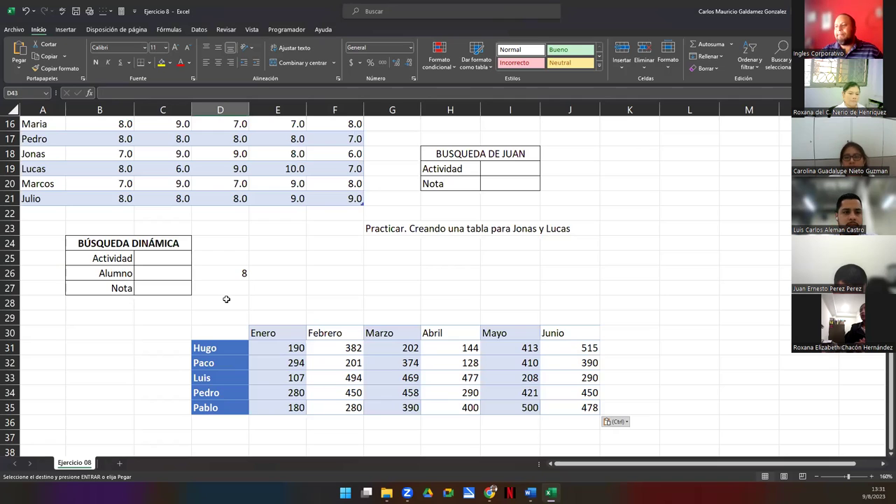
- Enter the header label Meses in D30, the empty corner cell of the transposed table
{"action": "left_click", "coordinate": [238, 333]}
{"action": "left_click_drag", "start_coordinate": [564, 411], "coordinate": [481, 404]}
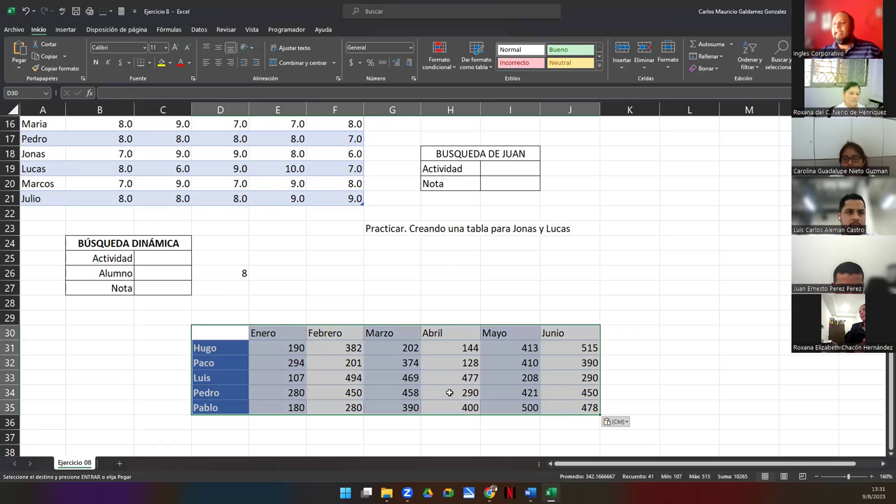
{"action": "scroll", "coordinate": [46, 126], "scroll_direction": "up", "scroll_amount": 5}
{"action": "left_click_drag", "start_coordinate": [35, 124], "coordinate": [347, 215]}
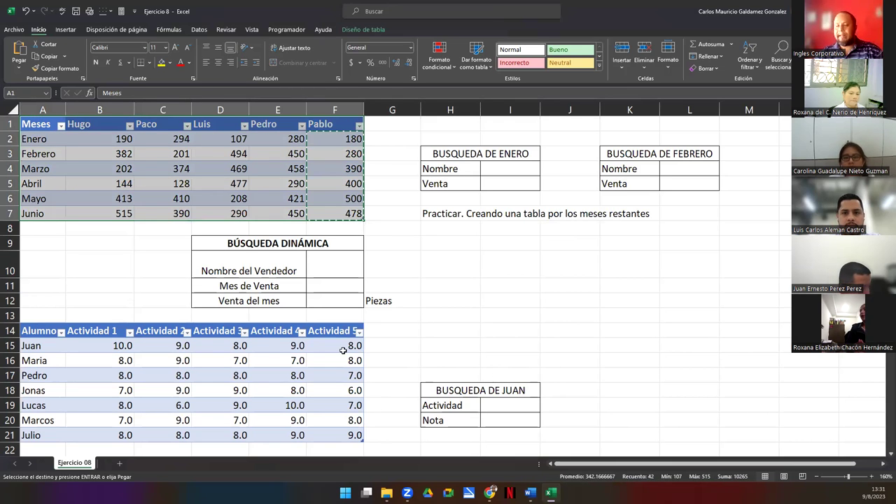
{"action": "scroll", "coordinate": [343, 350], "scroll_direction": "down", "scroll_amount": 5}
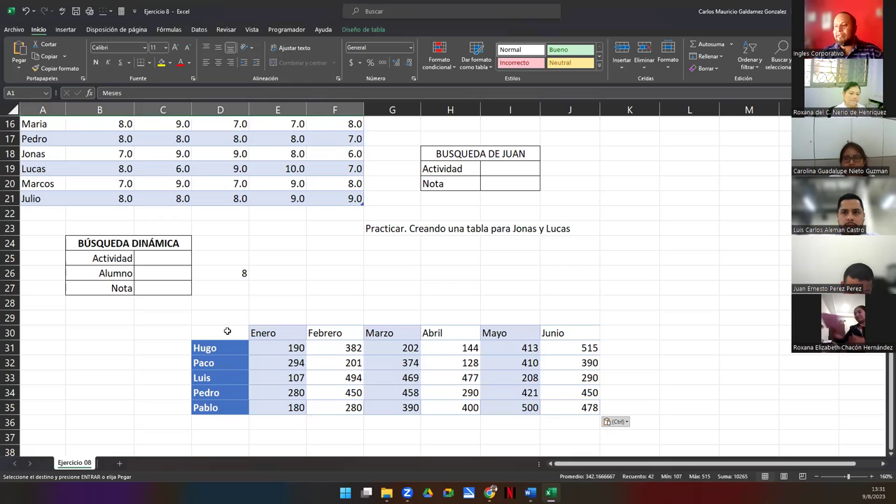
{"action": "key", "text": "shift+BackSpace"}
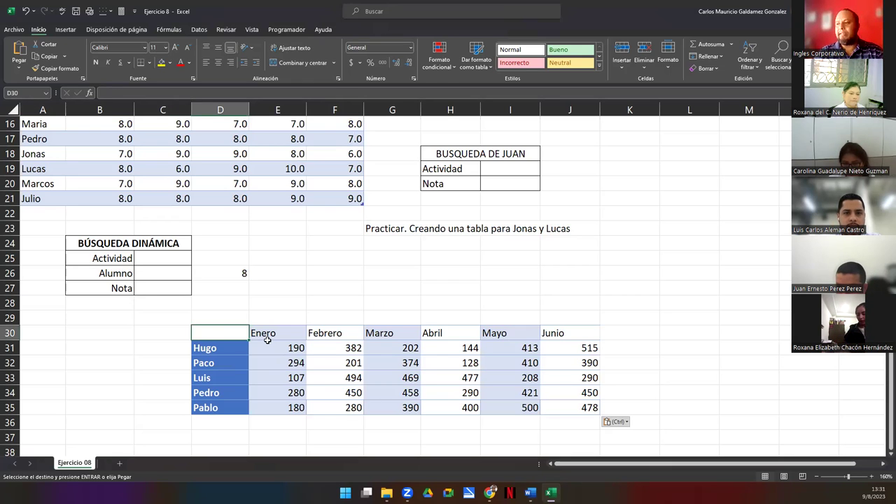
{"action": "type", "text": "Meses"}
{"action": "key", "text": "ctrl+Return"}
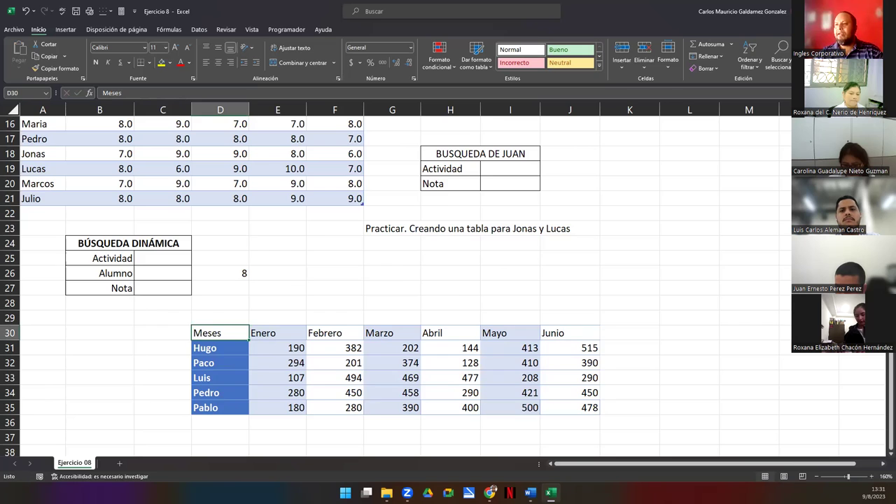
- Copy the Meses header from cell A1 and paste it over the corner cell D30 of the transposed table
{"action": "scroll", "coordinate": [41, 126], "scroll_direction": "up", "scroll_amount": 5}
{"action": "left_click", "coordinate": [35, 121]}
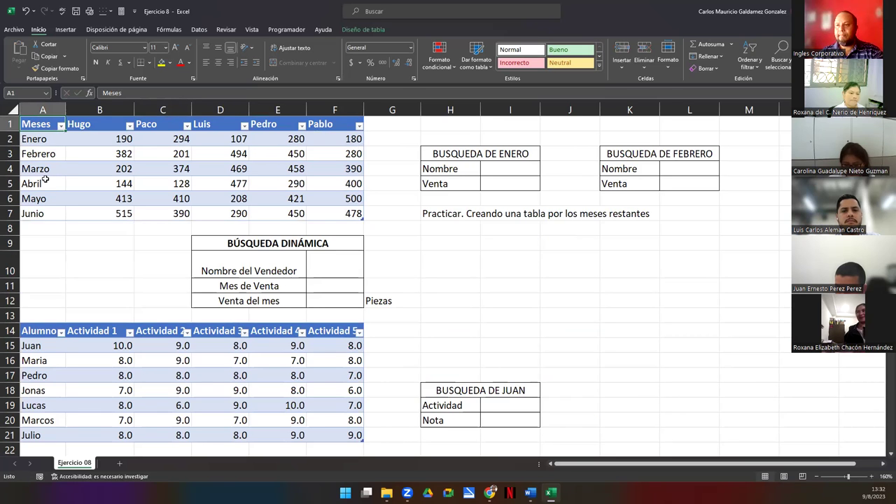
{"action": "key", "text": "ctrl+c"}
{"action": "scroll", "coordinate": [196, 341], "scroll_direction": "down", "scroll_amount": 5}
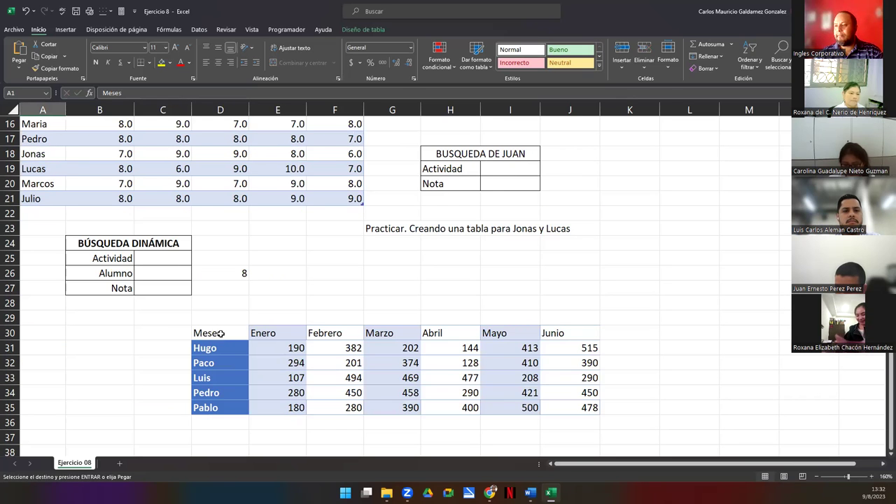
{"action": "right_click", "coordinate": [221, 334]}
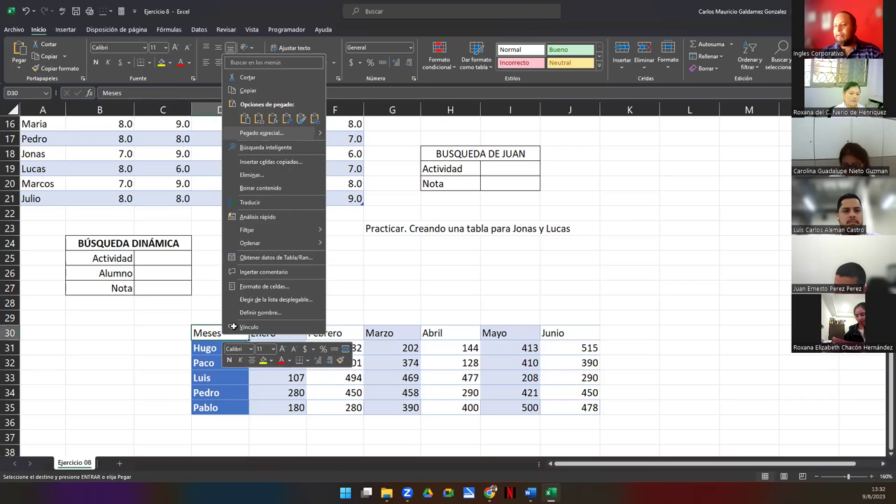
{"action": "key", "text": "ctrl+v"}
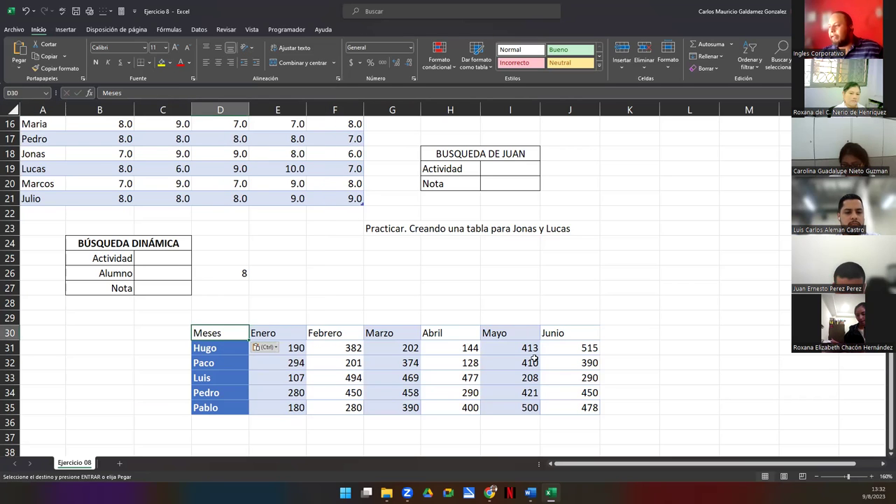
{"action": "key", "text": "Down"}
{"action": "key", "text": "Down"}
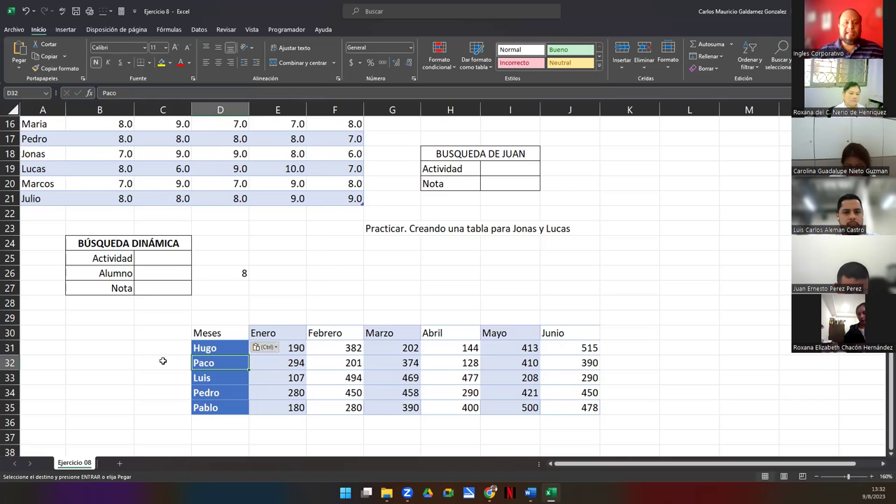
- Delete rows 30 to 36 containing the transposed table and return to the Mes de Venta cell
{"action": "left_click_drag", "start_coordinate": [11, 333], "coordinate": [10, 411]}
{"action": "right_click", "coordinate": [10, 411]}
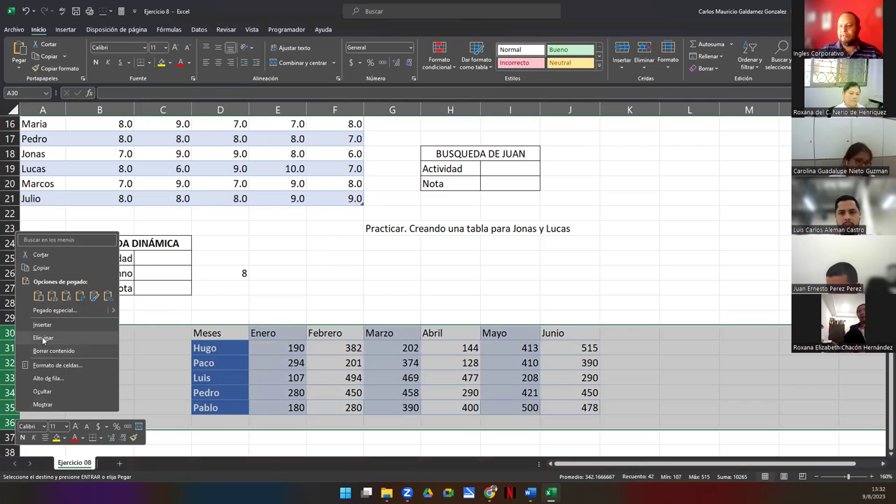
{"action": "left_click", "coordinate": [43, 337]}
{"action": "scroll", "coordinate": [296, 318], "scroll_direction": "up", "scroll_amount": 5}
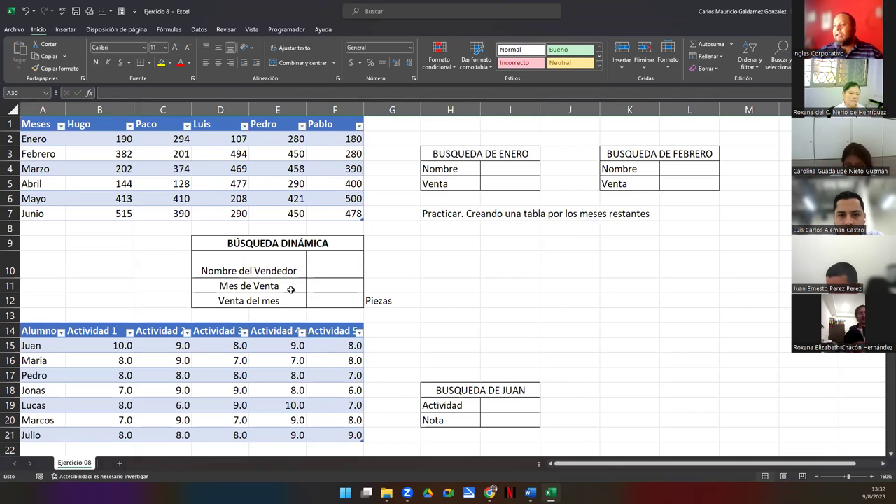
{"action": "left_click", "coordinate": [290, 289]}
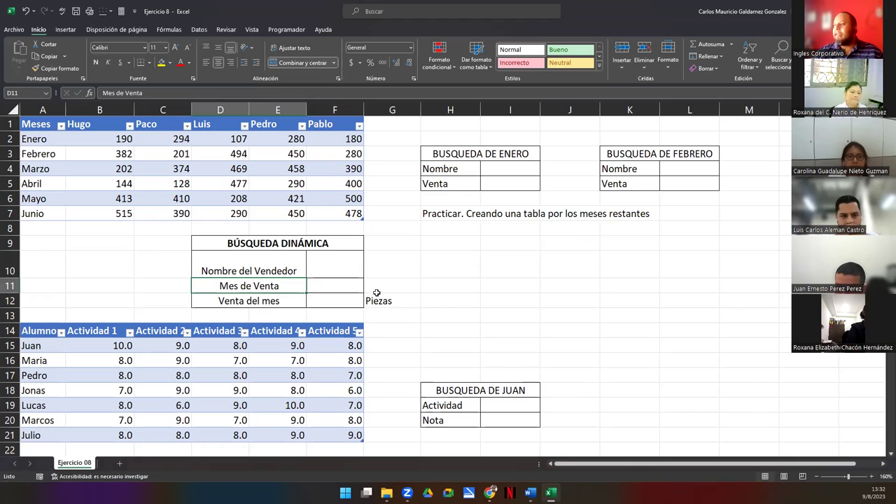
- Examine the BUSQUEDA DE ENERO and BUSQUEDA DE FEBRERO tables and their empty Nombre and Venta cells
{"action": "left_click_drag", "start_coordinate": [461, 154], "coordinate": [471, 180]}
{"action": "left_click_drag", "start_coordinate": [660, 152], "coordinate": [667, 182]}
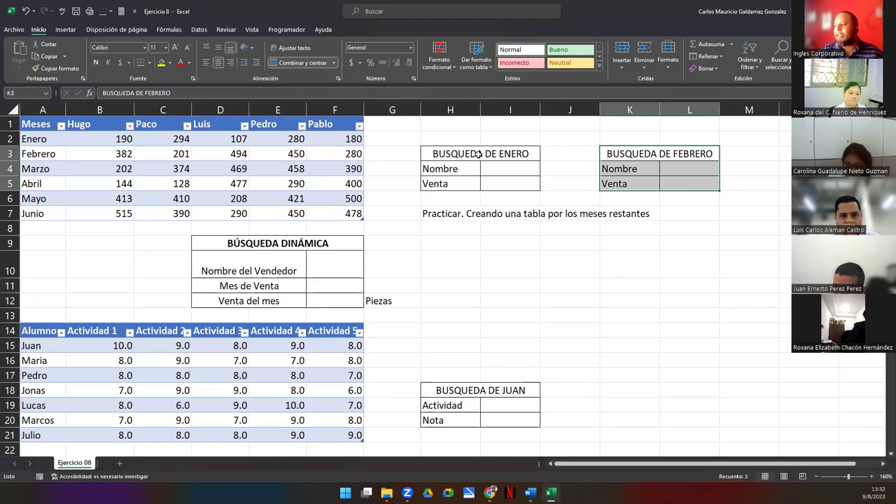
{"action": "left_click", "coordinate": [441, 174]}
{"action": "left_click_drag", "start_coordinate": [495, 149], "coordinate": [480, 184]}
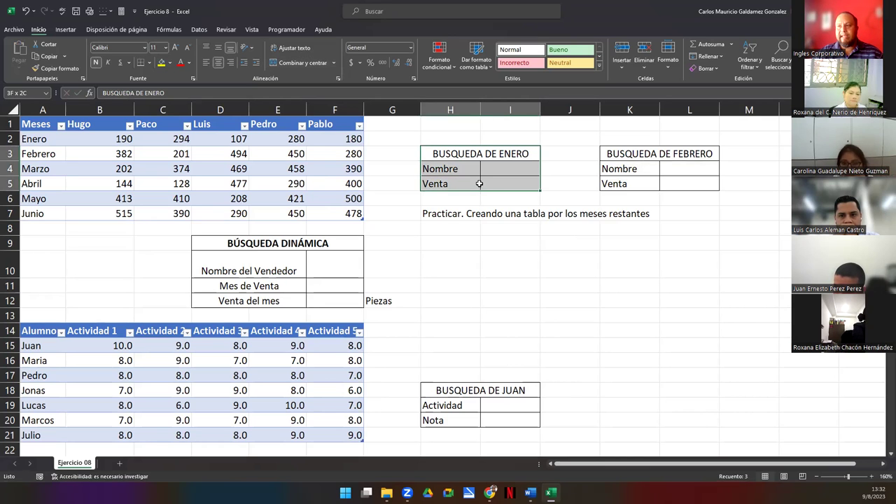
{"action": "left_click", "coordinate": [626, 155]}
{"action": "left_click_drag", "start_coordinate": [626, 156], "coordinate": [627, 177]}
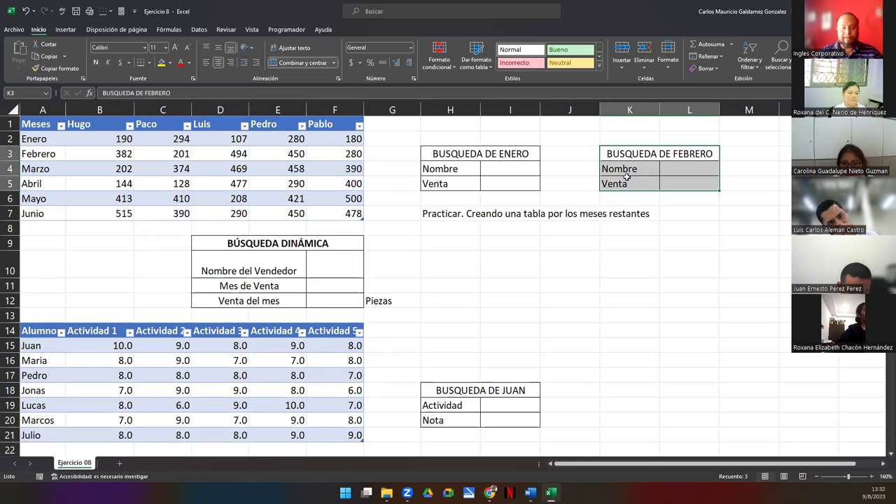
{"action": "left_click", "coordinate": [498, 172]}
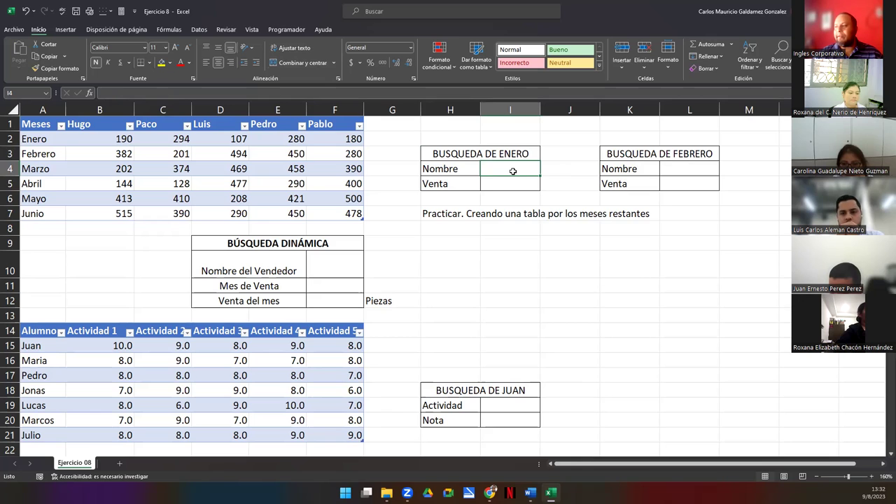
{"action": "key", "text": "Return"}
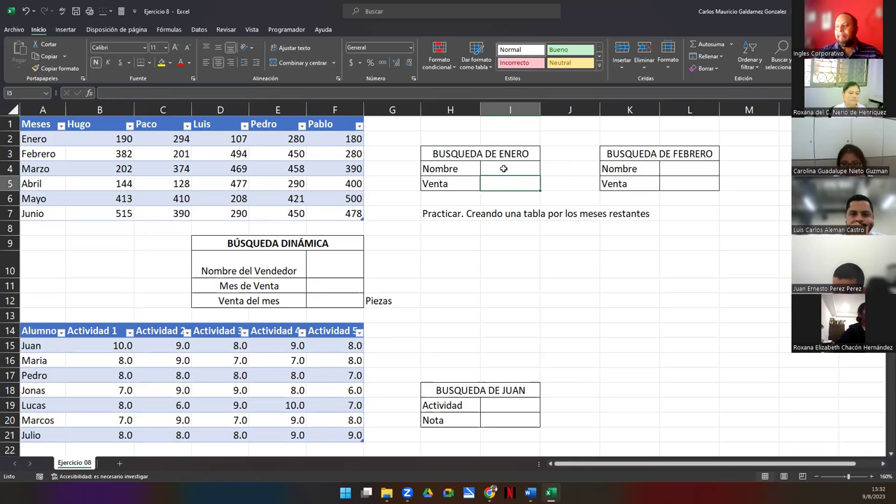
{"action": "left_click_drag", "start_coordinate": [681, 171], "coordinate": [680, 183]}
{"action": "left_click_drag", "start_coordinate": [522, 168], "coordinate": [522, 182]}
- Add list data validation to the January Nombre cell I4, using the seller headers $B$1:$F$1 as its source
{"action": "left_click_drag", "start_coordinate": [508, 175], "coordinate": [508, 170]}
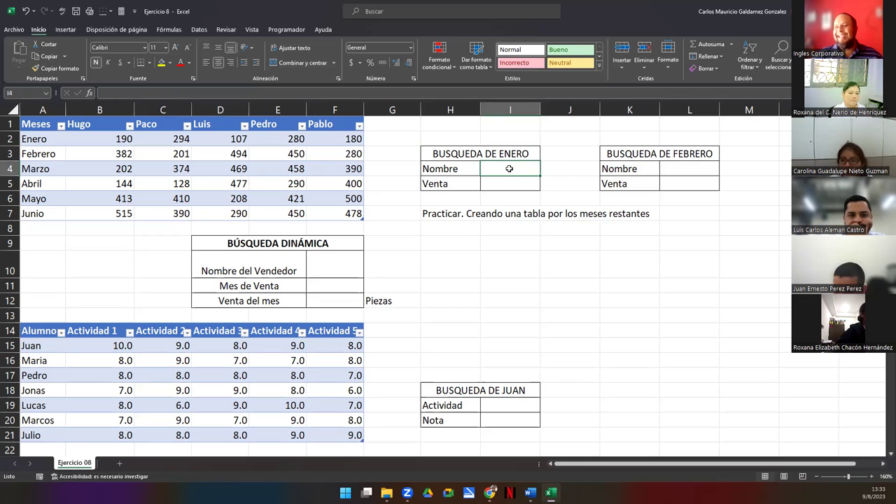
{"action": "left_click", "coordinate": [199, 30]}
{"action": "left_click", "coordinate": [504, 51]}
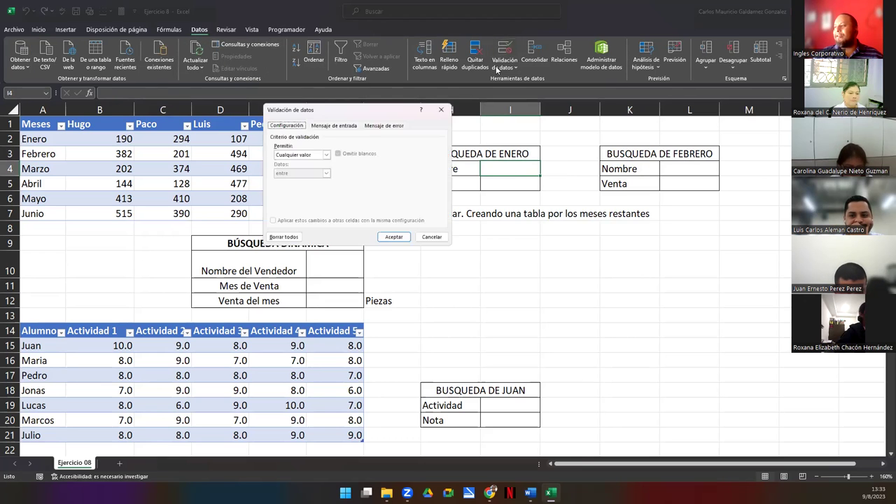
{"action": "left_click", "coordinate": [301, 153]}
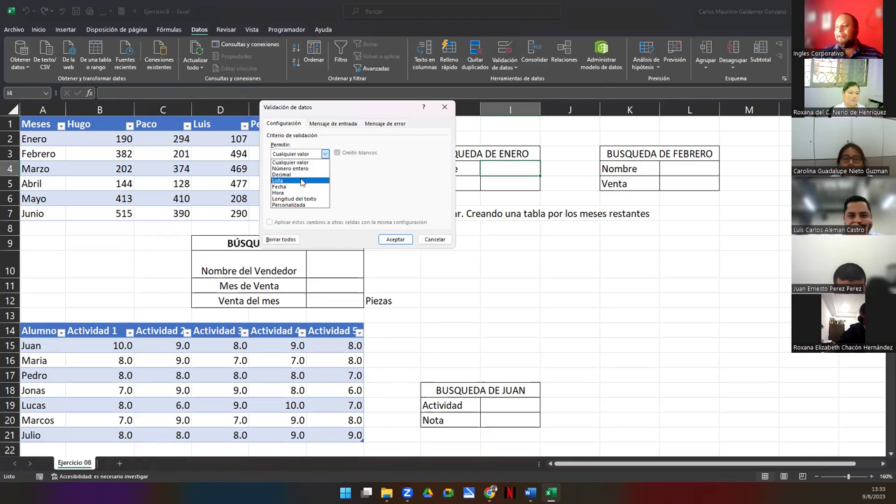
{"action": "left_click", "coordinate": [301, 181]}
{"action": "left_click_drag", "start_coordinate": [340, 114], "coordinate": [485, 114]}
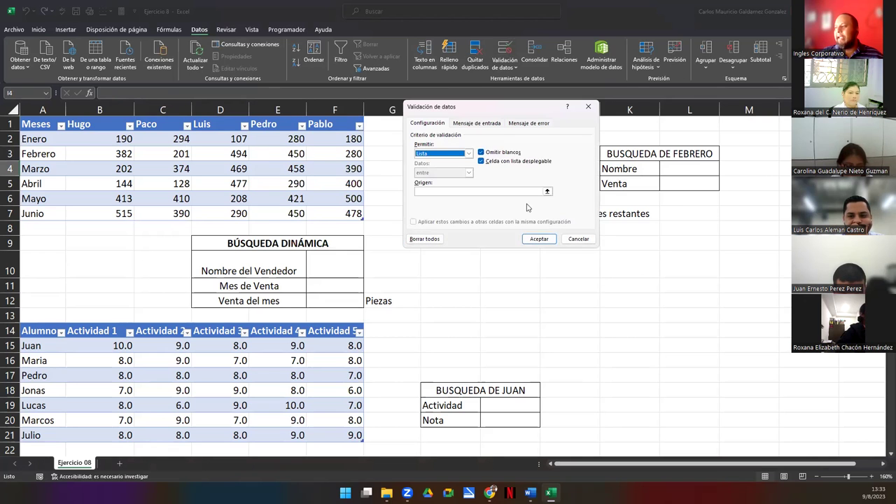
{"action": "left_click", "coordinate": [547, 192]}
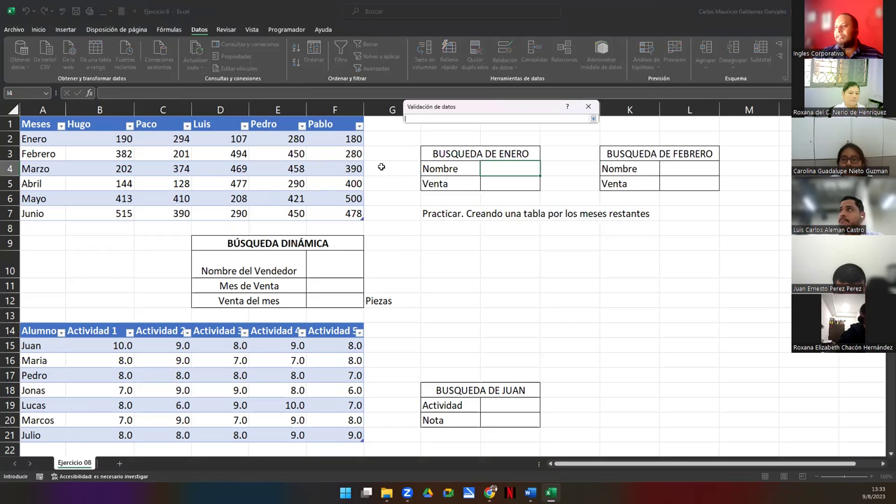
{"action": "left_click_drag", "start_coordinate": [95, 124], "coordinate": [316, 122]}
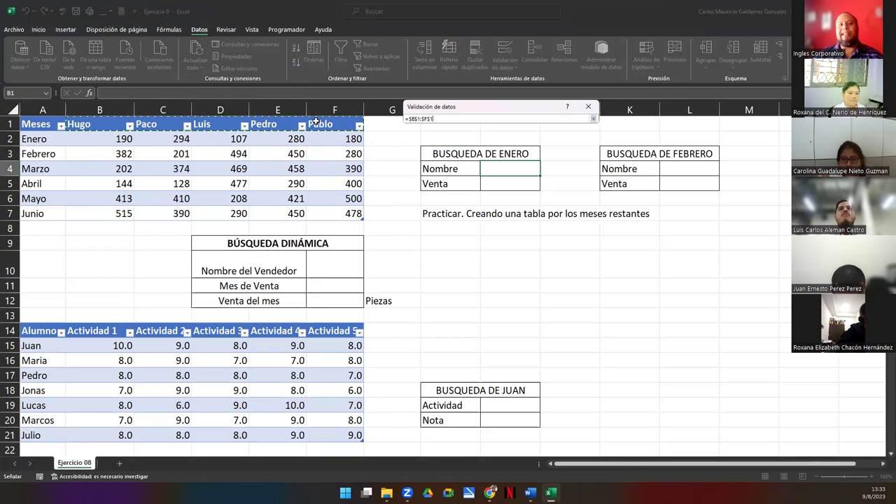
{"action": "left_click", "coordinate": [592, 120]}
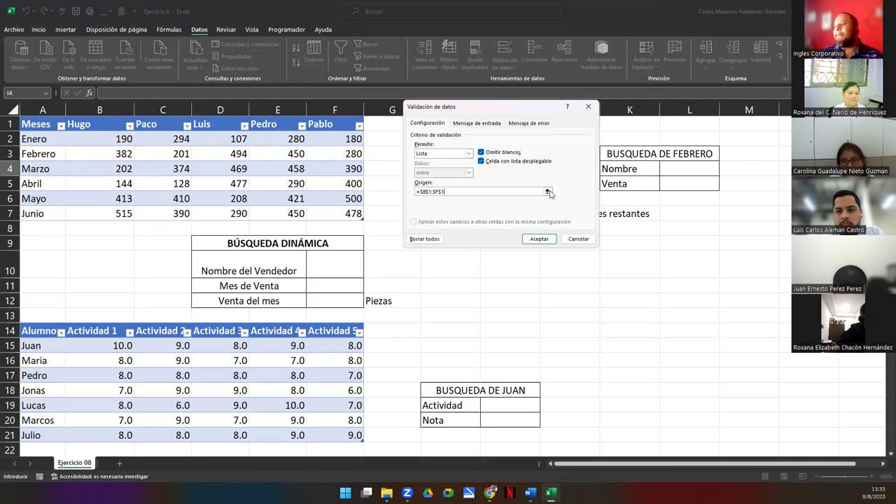
{"action": "left_click", "coordinate": [538, 239]}
- Choose the third seller from the drop-down list in the January Nombre cell I4
{"action": "left_click", "coordinate": [545, 172]}
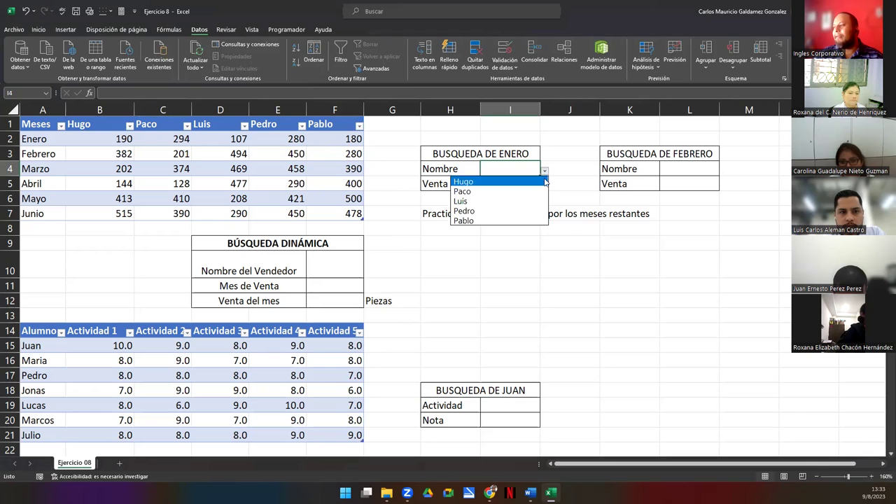
{"action": "left_click", "coordinate": [494, 203]}
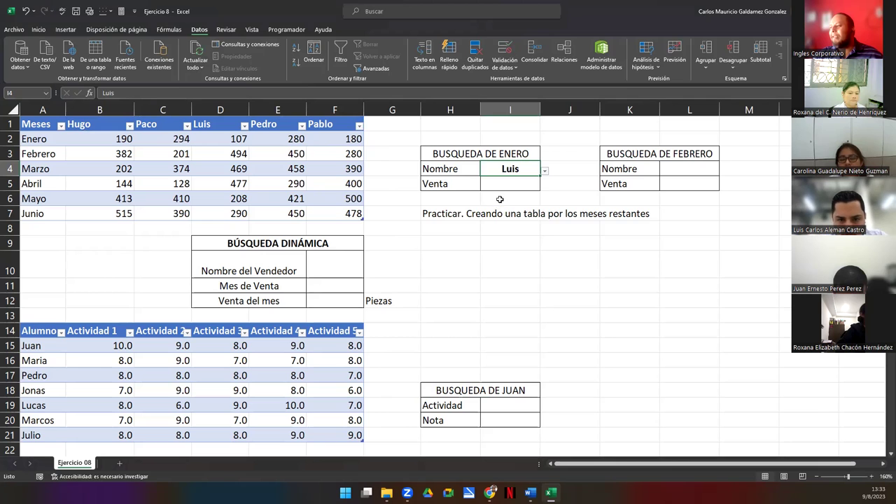
{"action": "left_click", "coordinate": [550, 169]}
{"action": "left_click", "coordinate": [529, 172]}
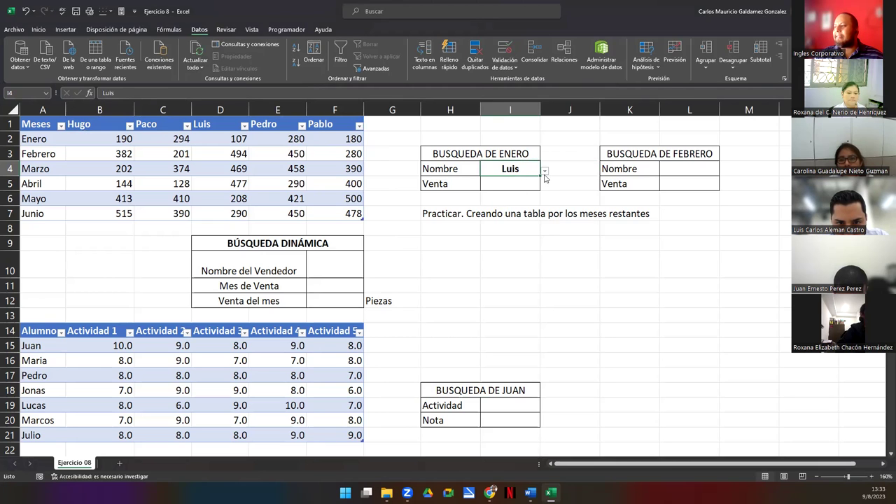
{"action": "left_click", "coordinate": [545, 171]}
{"action": "left_click", "coordinate": [483, 202]}
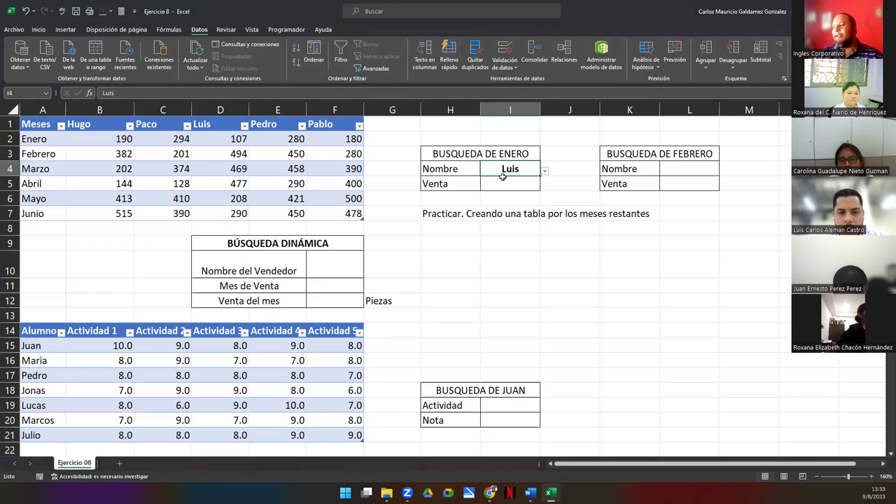
- Copy the Nombre cell I4 with its drop-down list to the February Nombre cell L4 and check the list there
{"action": "key", "text": "ctrl+c"}
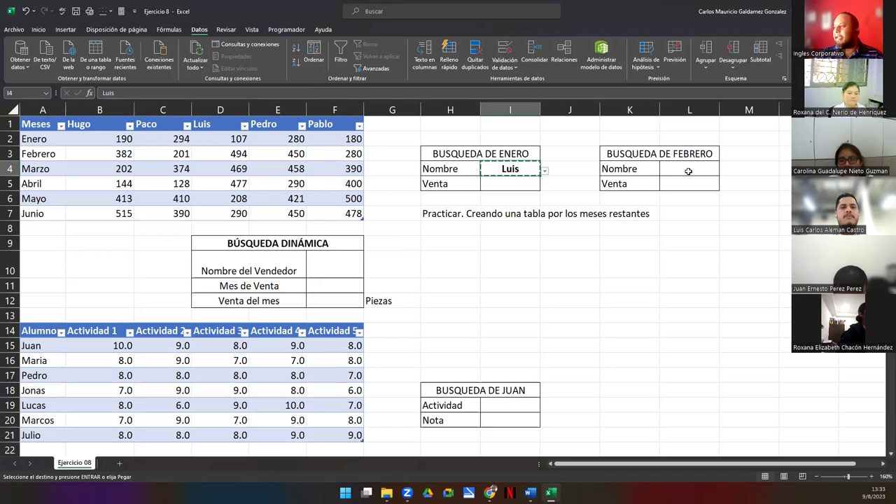
{"action": "left_click", "coordinate": [689, 171]}
{"action": "key", "text": "ctrl+v"}
{"action": "left_click", "coordinate": [724, 172]}
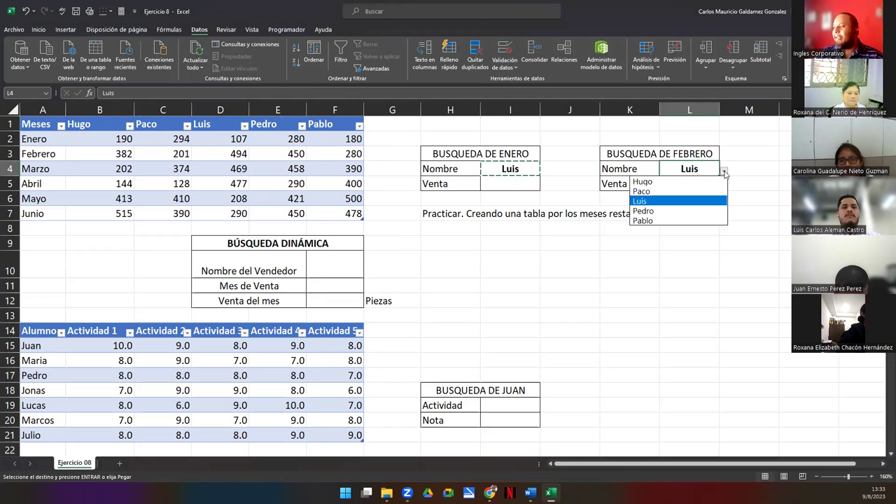
{"action": "key", "text": "Escape"}
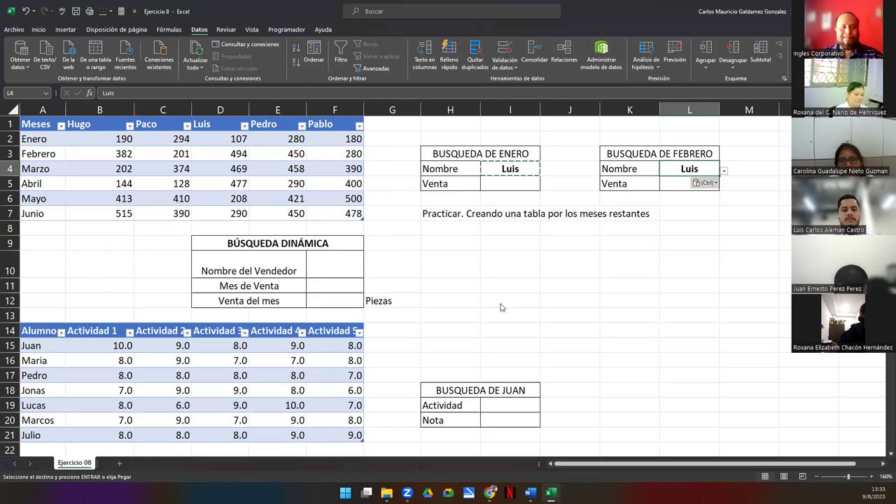
{"action": "key", "text": "Escape"}
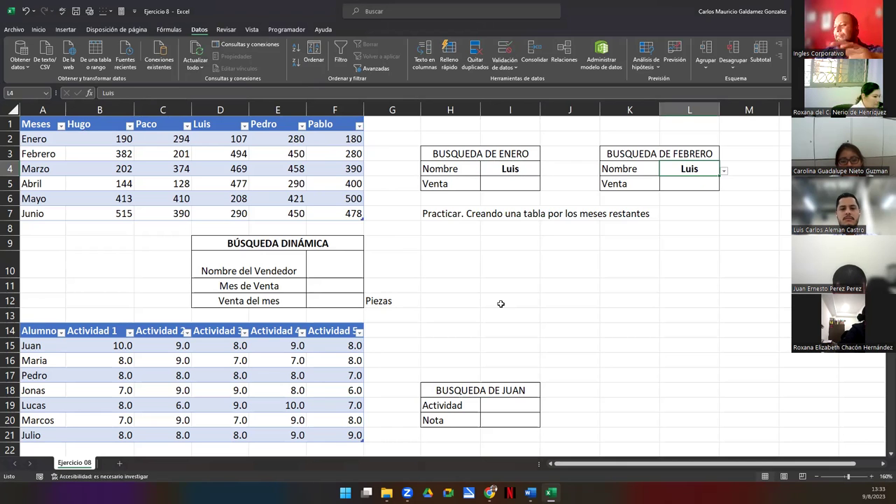
- Start a BUSCARH formula in the January Venta cell I5 with I4 as lookup value and the sales table block B1:F7 as search matrix
{"action": "left_click", "coordinate": [499, 185]}
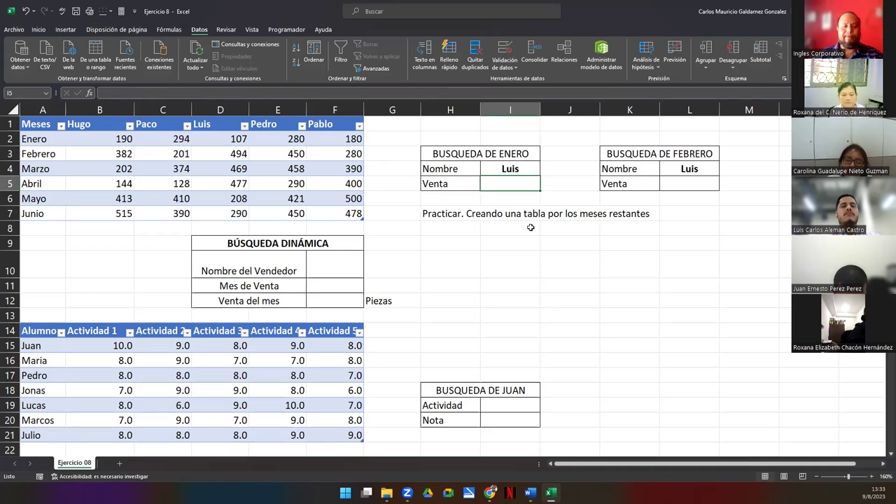
{"action": "type", "text": "="}
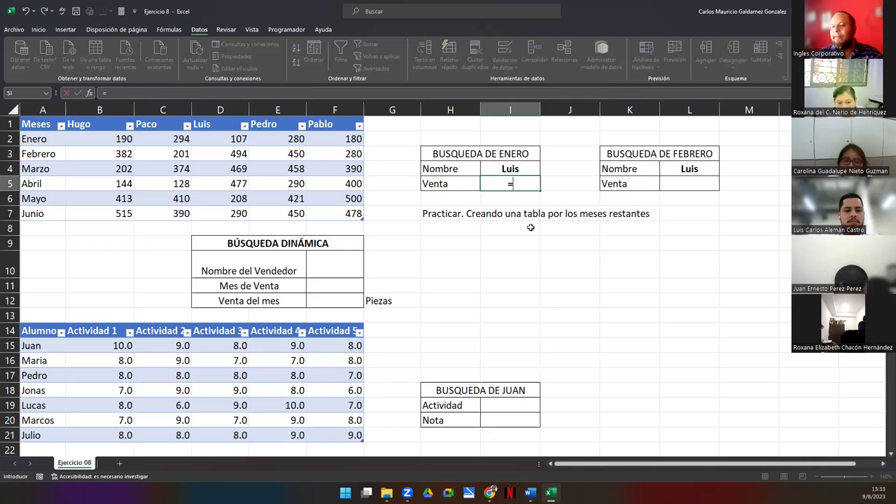
{"action": "type", "text": "buscar"}
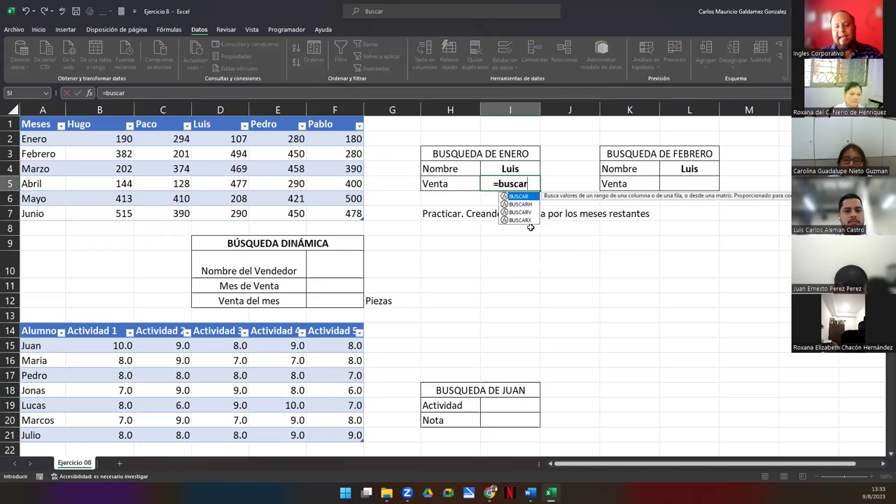
{"action": "type", "text": "h"}
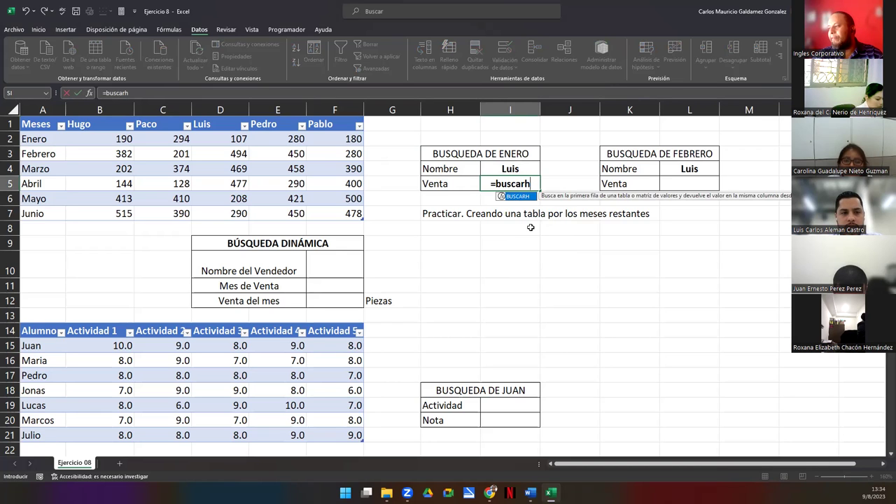
{"action": "key", "text": "Tab"}
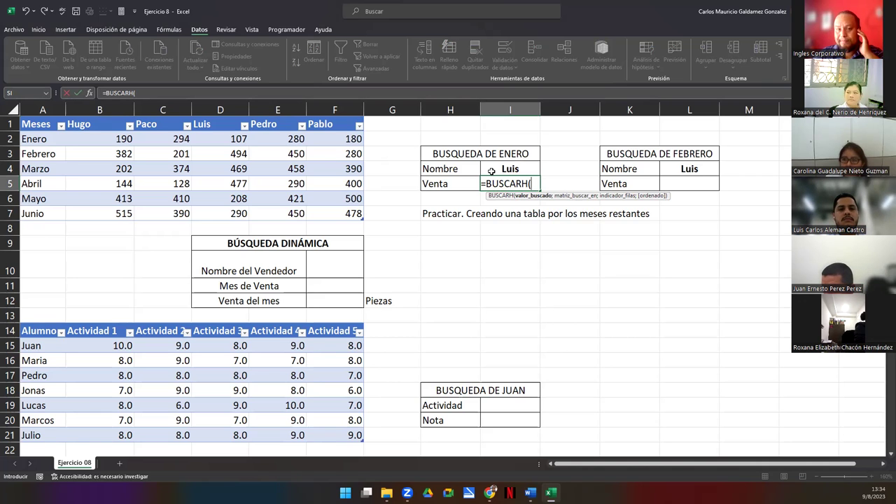
{"action": "type", "text": "I4"}
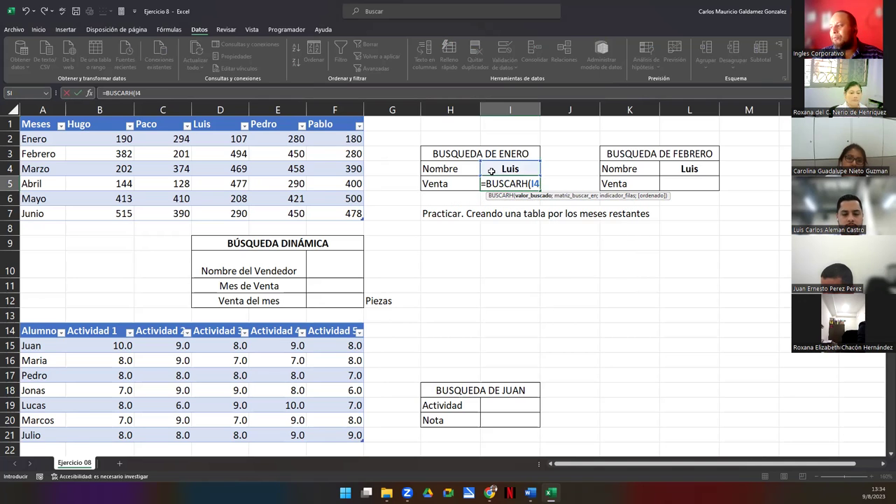
{"action": "type", "text": ";"}
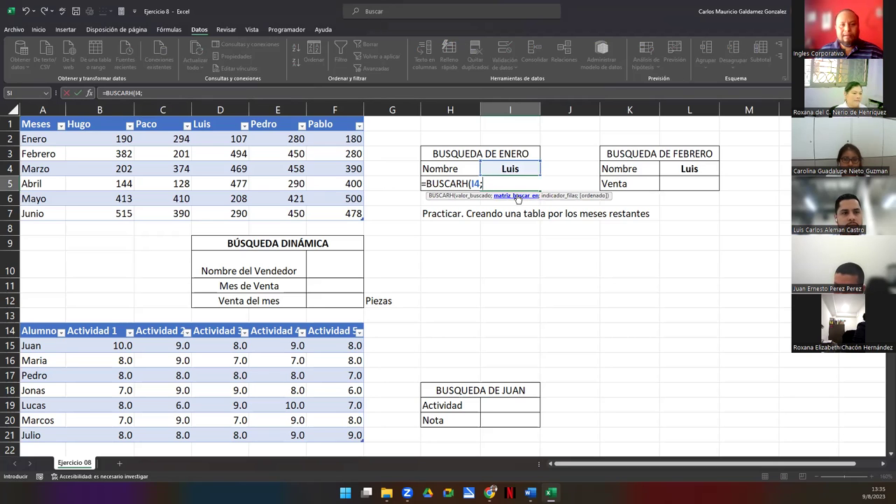
{"action": "left_click", "coordinate": [97, 124]}
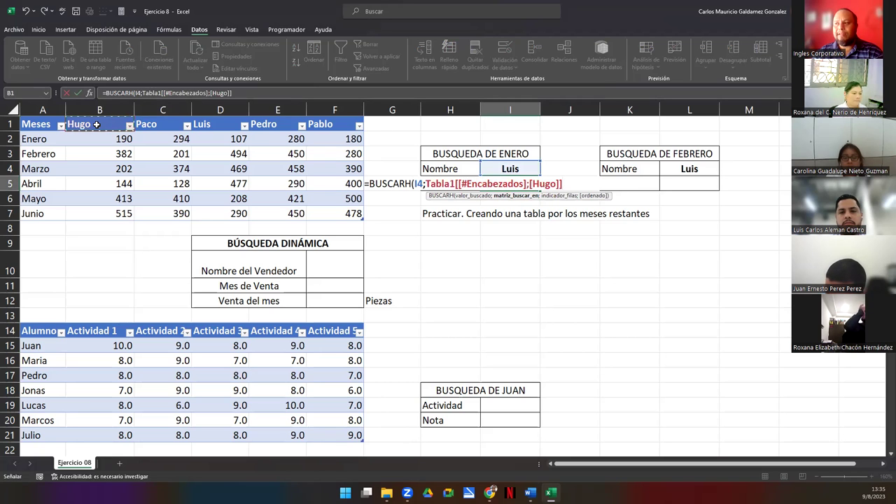
{"action": "left_click_drag", "start_coordinate": [97, 123], "coordinate": [333, 213]}
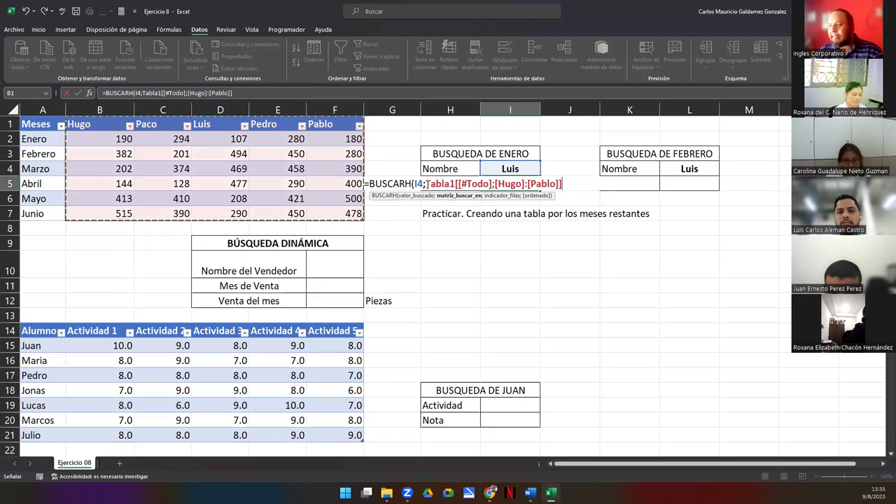
- Try the plain reference B1:F7 in place of the structured table reference in the formula, and undo the replacement
{"action": "left_click_drag", "start_coordinate": [425, 183], "coordinate": [564, 182]}
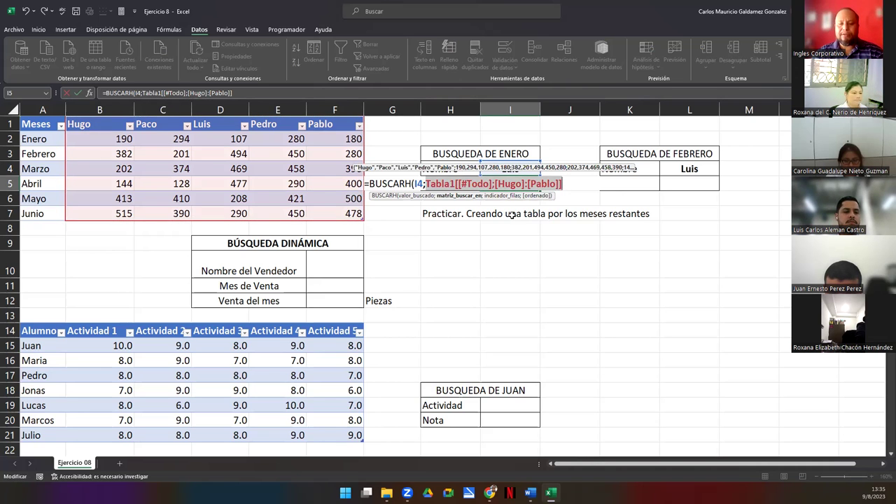
{"action": "key", "text": "BackSpace"}
{"action": "type", "text": "B1:F7"}
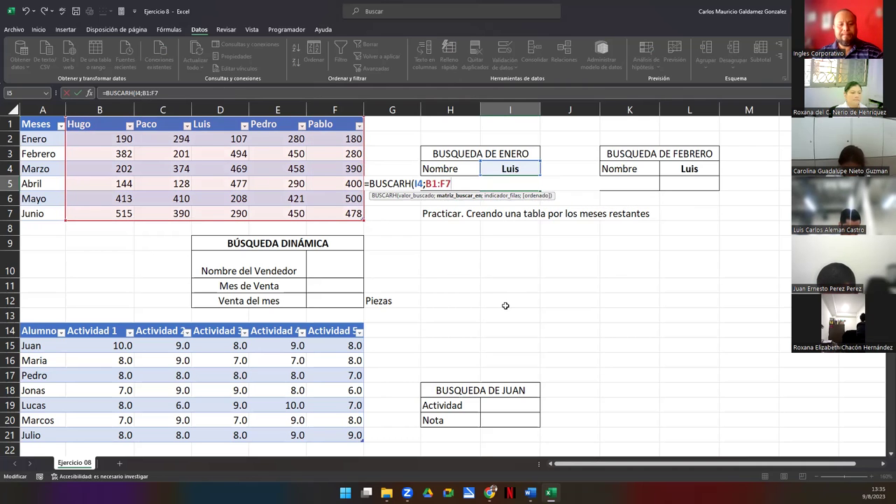
{"action": "key", "text": "ctrl+z"}
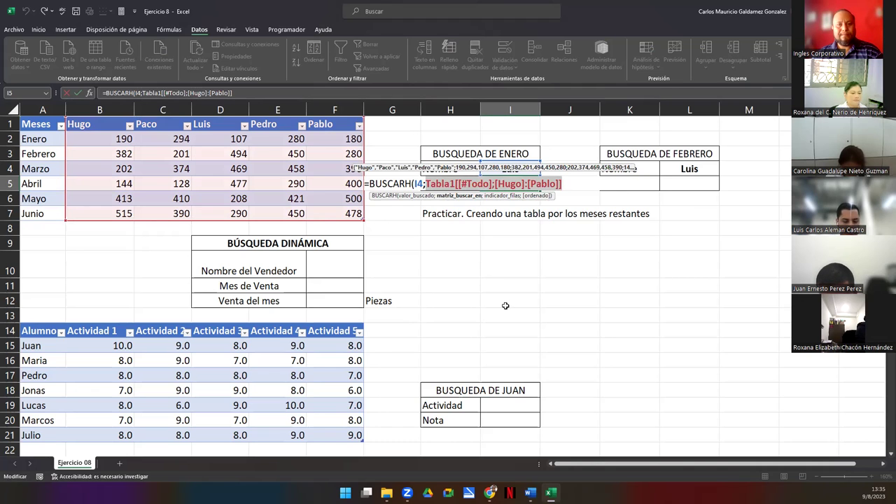
- Complete the BUSCARH formula in the January Venta cell I5 with row index 2 and FALSO for an exact match
{"action": "left_click", "coordinate": [567, 184]}
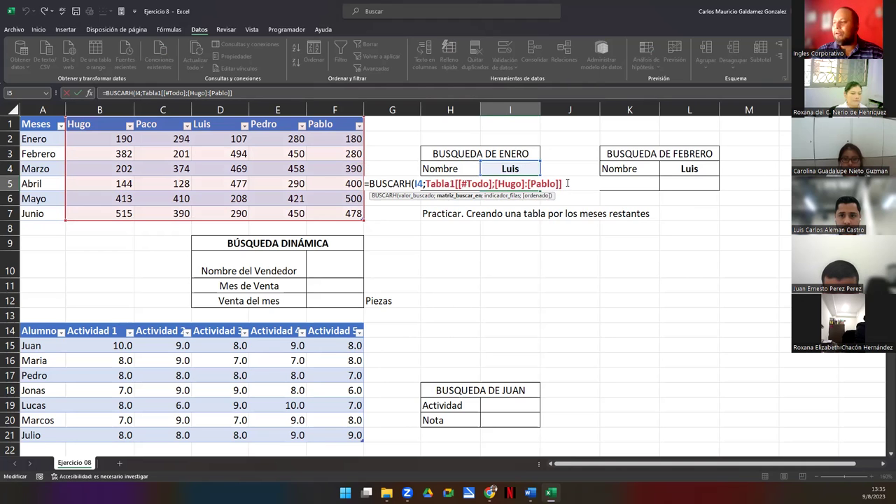
{"action": "type", "text": ";"}
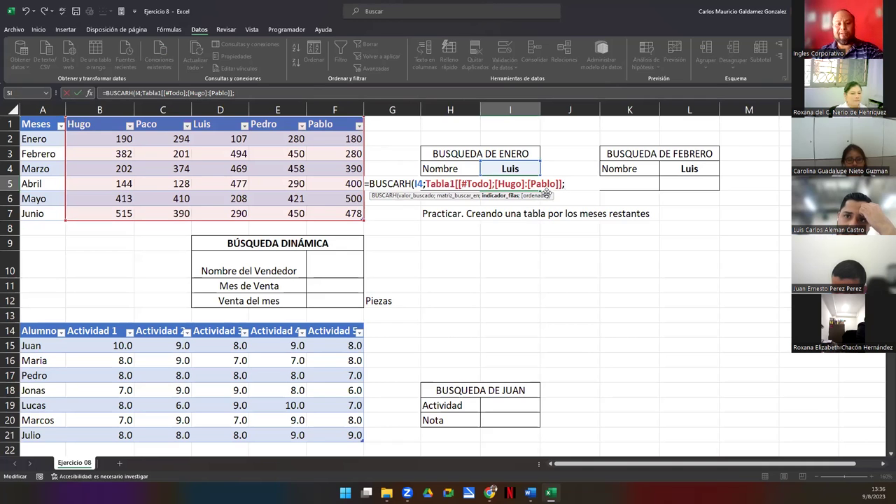
{"action": "type", "text": "2;"}
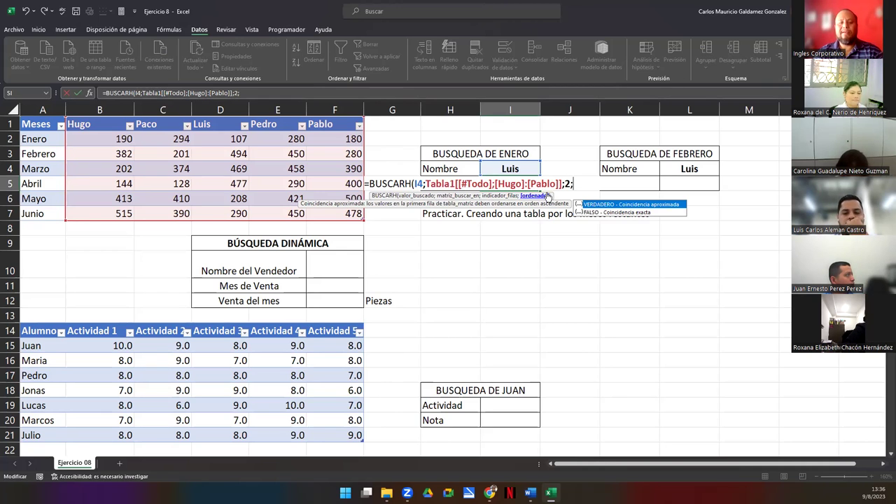
{"action": "type", "text": "Fal"}
{"action": "key", "text": "Tab"}
{"action": "type", "text": ")"}
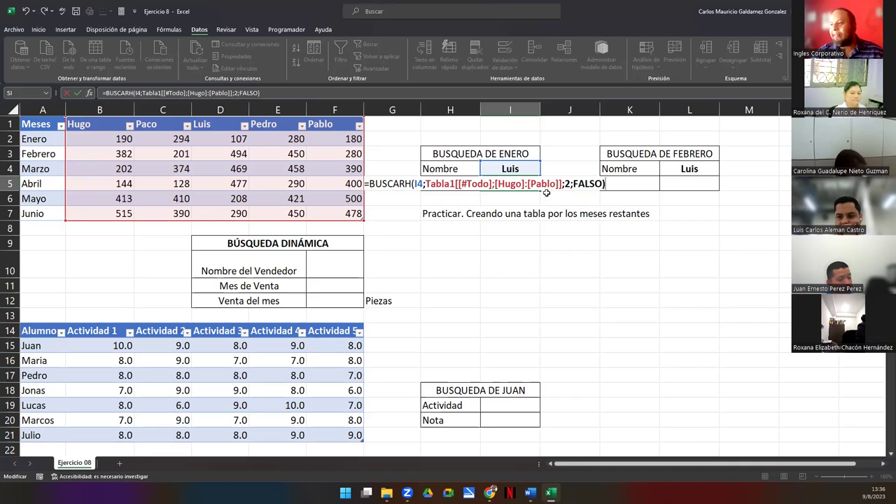
{"action": "key", "text": "Return"}
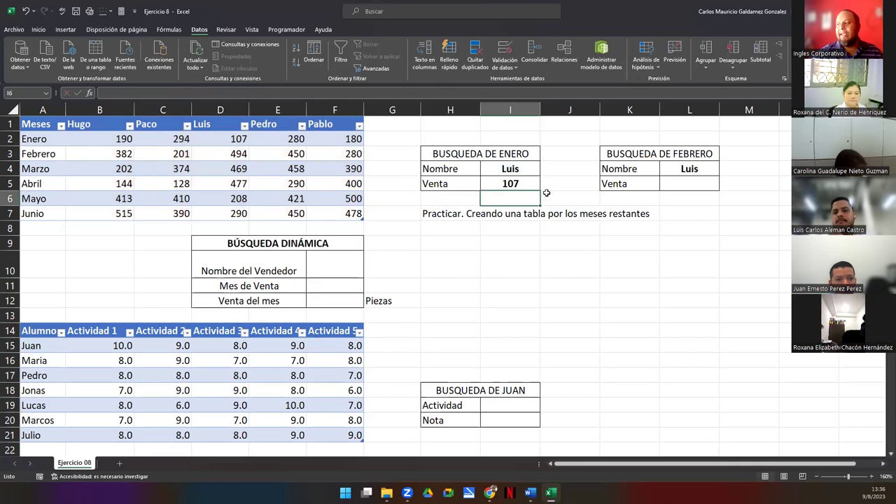
{"action": "key", "text": "Up"}
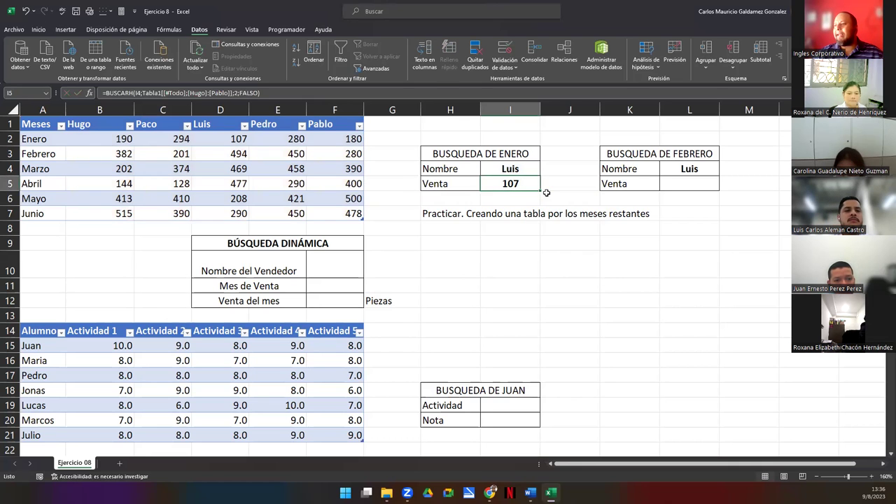
- Check the third seller's January sale in column D of the sales table against the lookup result
{"action": "left_click", "coordinate": [217, 123]}
{"action": "left_click", "coordinate": [219, 110]}
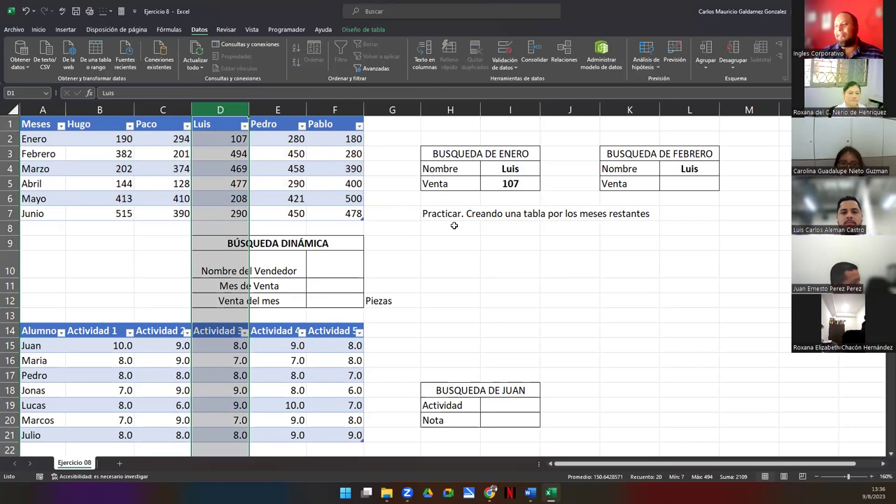
{"action": "key", "text": "Down"}
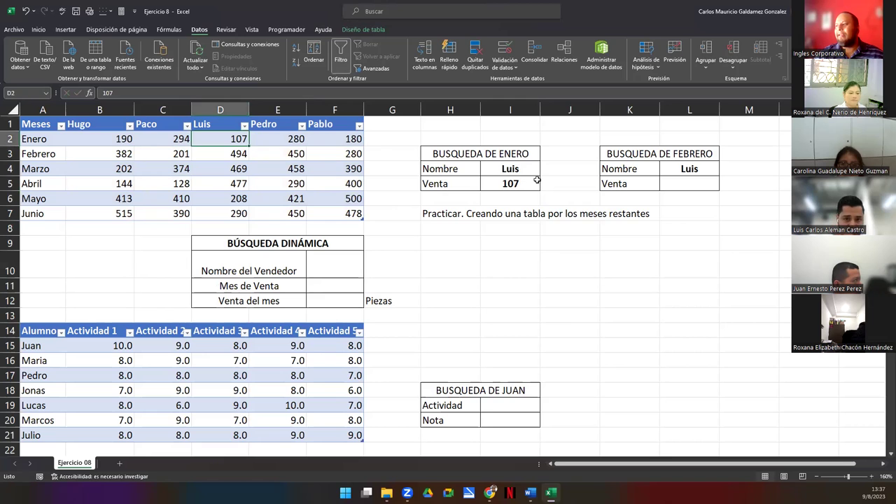
- Choose the first seller from the list in the January Nombre cell I4 and compare the result with column B
{"action": "left_click", "coordinate": [538, 173]}
{"action": "left_click", "coordinate": [545, 173]}
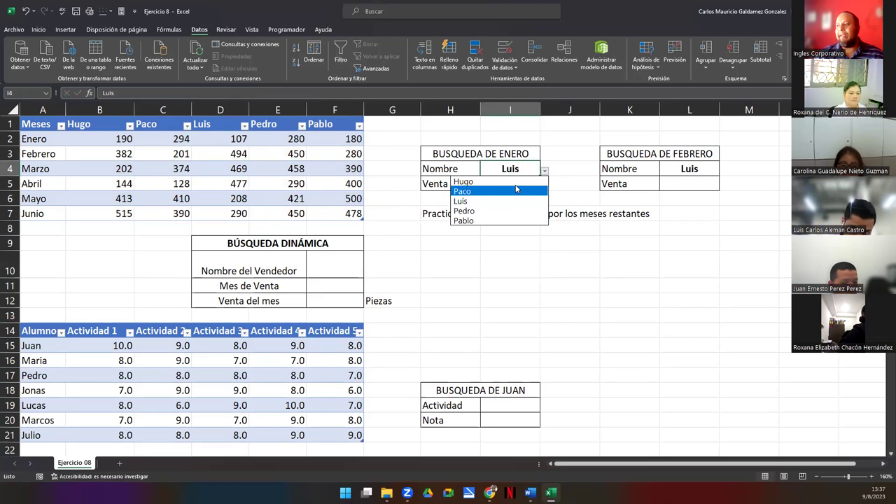
{"action": "left_click", "coordinate": [513, 181]}
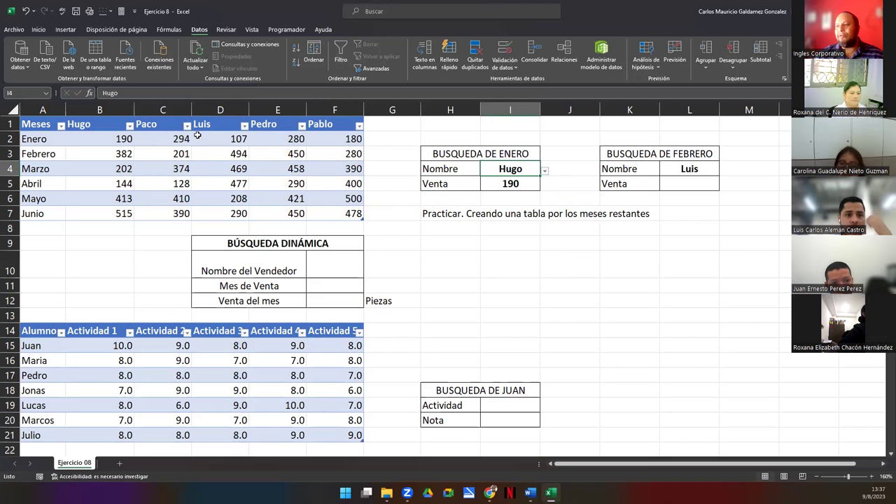
{"action": "left_click", "coordinate": [117, 140]}
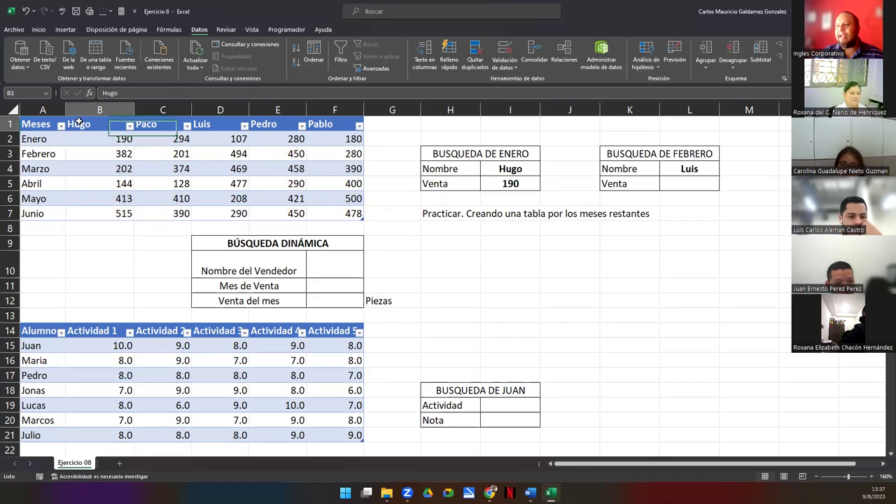
- Choose the fifth seller from the list in the January Nombre cell I4 and check the result against cell F2
{"action": "left_click", "coordinate": [510, 170]}
{"action": "left_click", "coordinate": [545, 172]}
{"action": "left_click", "coordinate": [479, 220]}
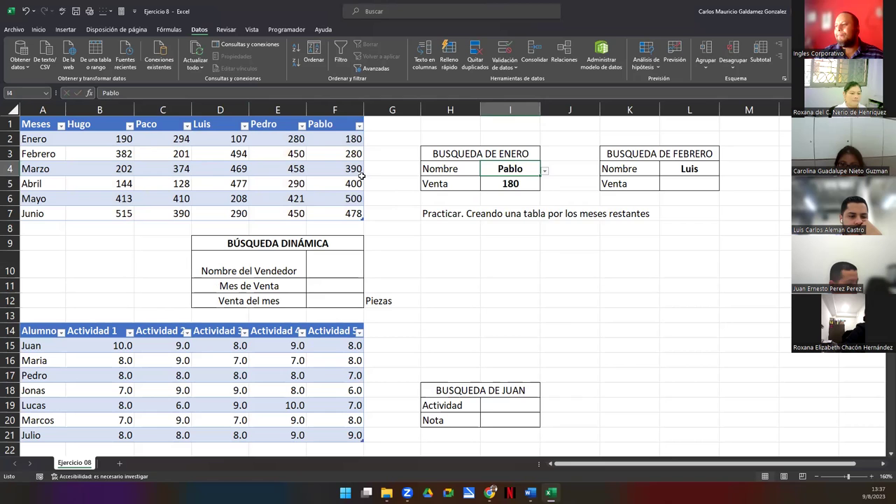
{"action": "left_click", "coordinate": [336, 135]}
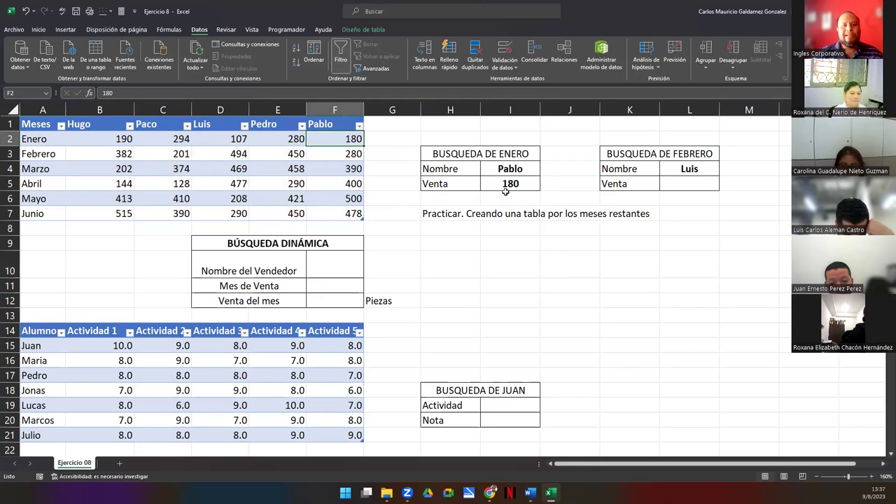
{"action": "left_click", "coordinate": [494, 183]}
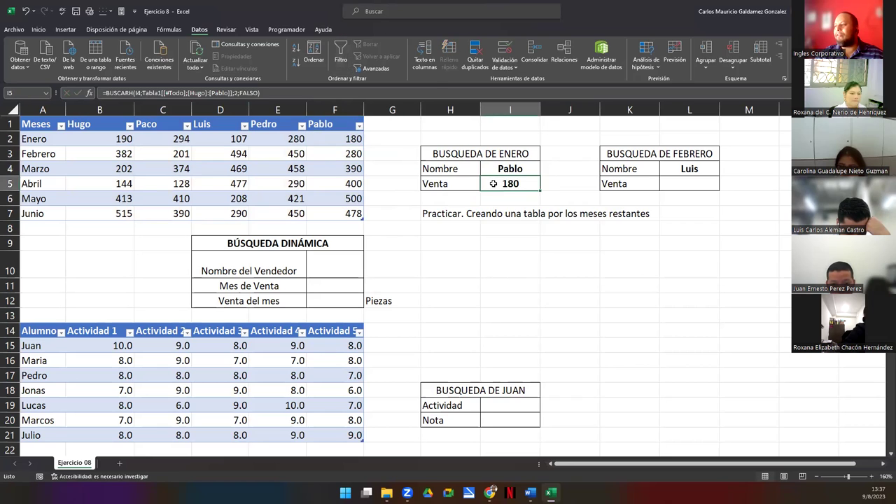
{"action": "left_click_drag", "start_coordinate": [493, 173], "coordinate": [493, 184]}
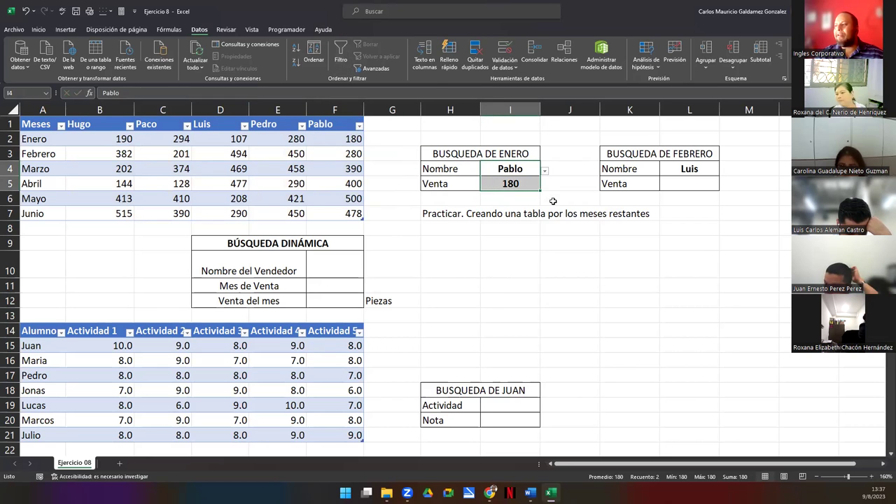
- Start a BUSCARH formula in the February Venta cell L5 with L4 as lookup value and the sales block B1:F7 as search matrix
{"action": "left_click", "coordinate": [678, 183]}
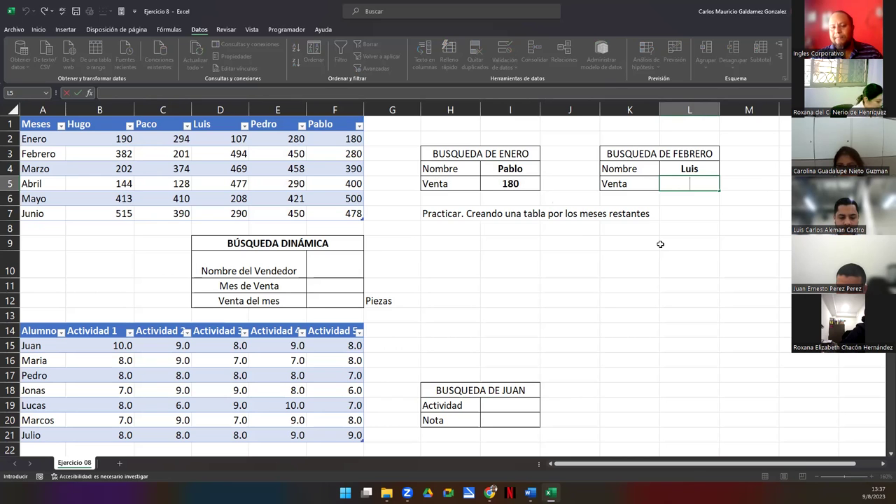
{"action": "type", "text": "="}
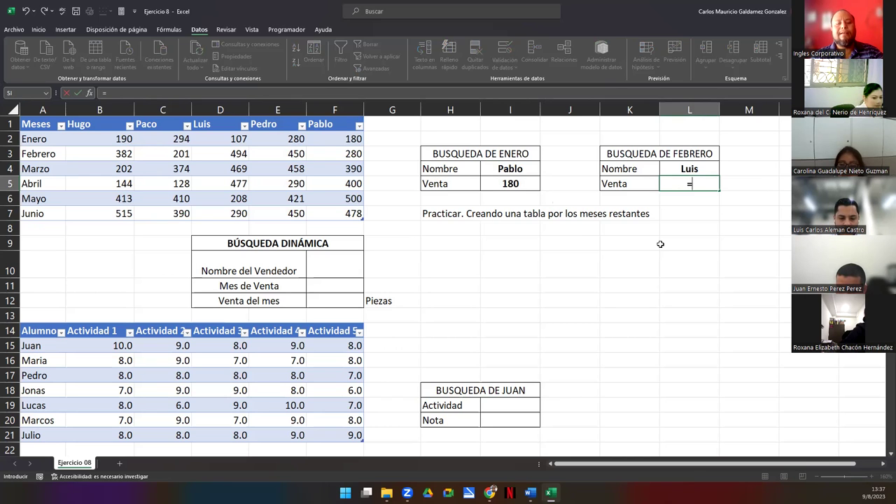
{"action": "type", "text": "buscar"}
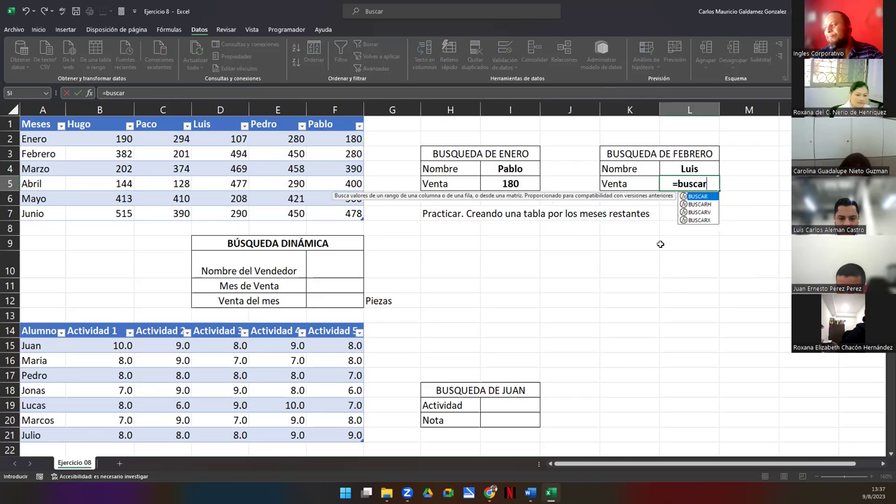
{"action": "type", "text": "h"}
{"action": "key", "text": "Tab"}
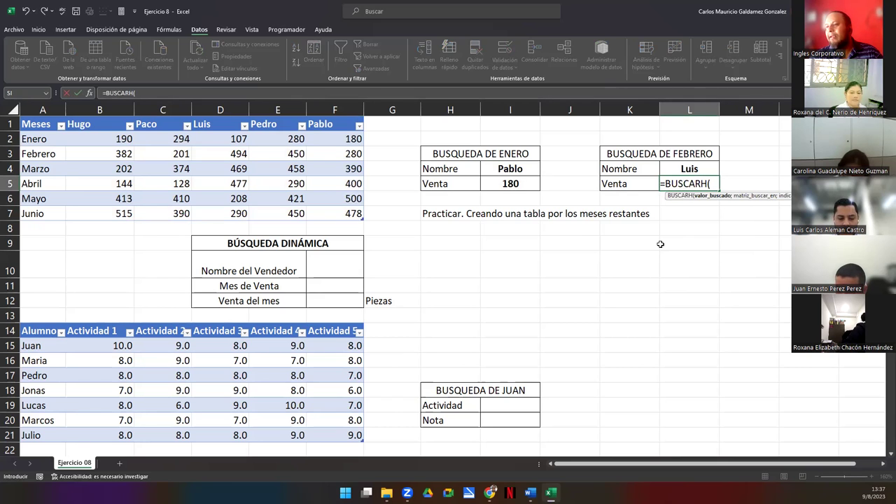
{"action": "type", "text": "L4;"}
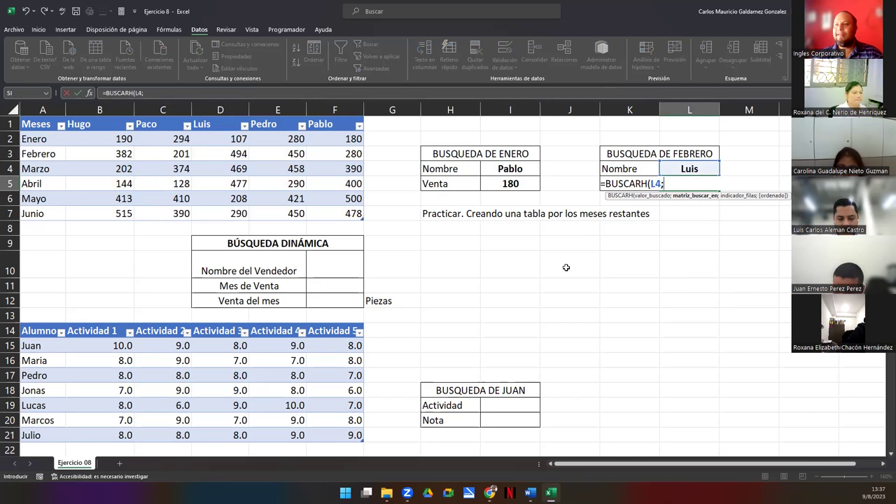
{"action": "left_click_drag", "start_coordinate": [104, 125], "coordinate": [340, 213]}
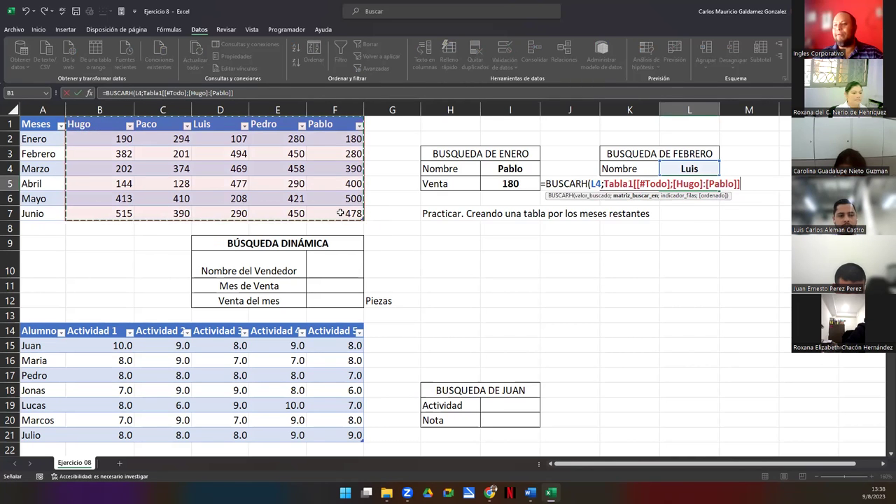
- Complete the February BUSCARH formula in L5 with row index 3 and FALSO for an exact match
{"action": "type", "text": ";"}
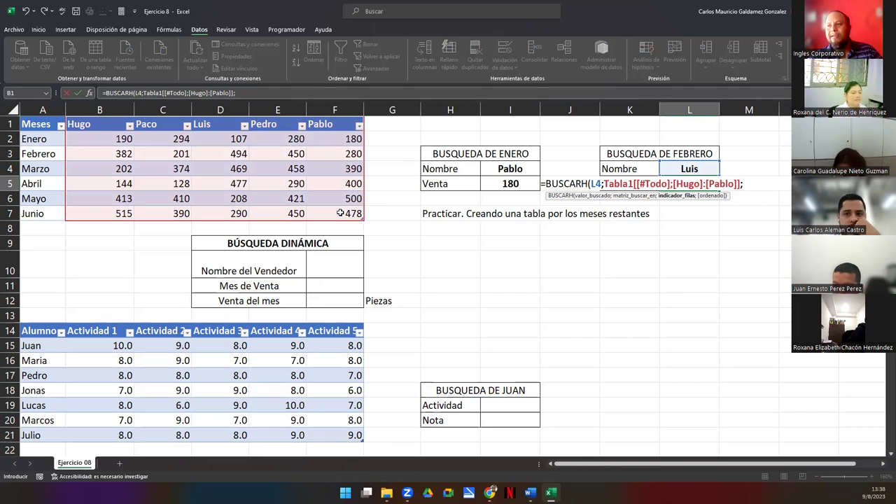
{"action": "type", "text": "3"}
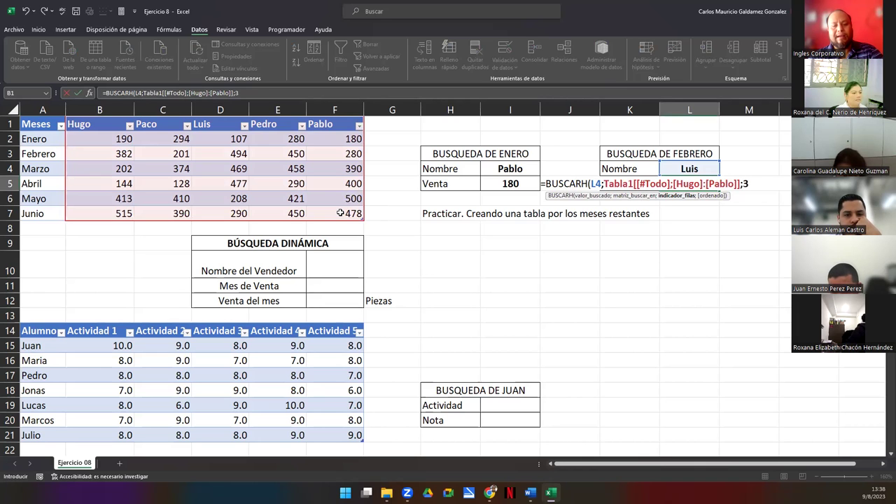
{"action": "type", "text": ";"}
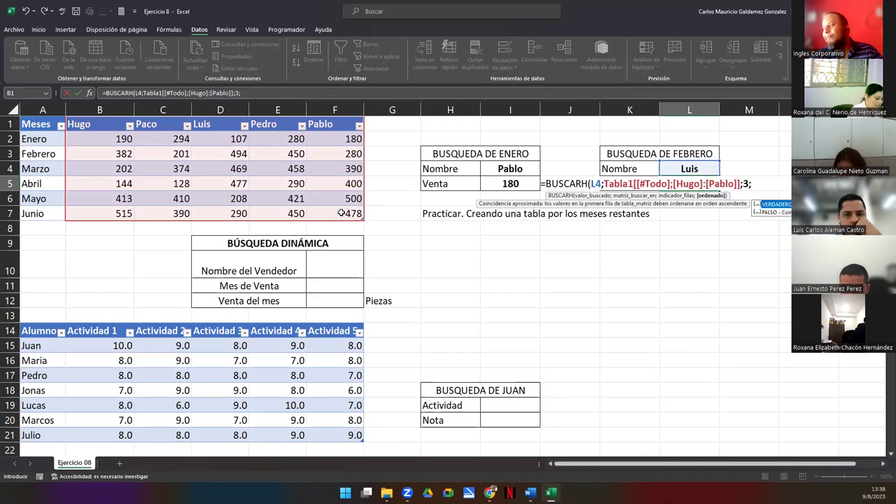
{"action": "key", "text": "Down"}
{"action": "key", "text": "Tab"}
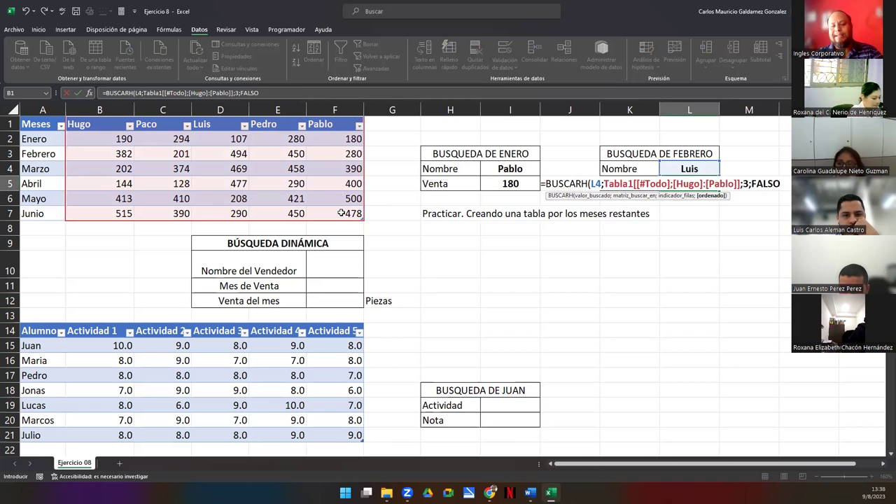
{"action": "type", "text": ")"}
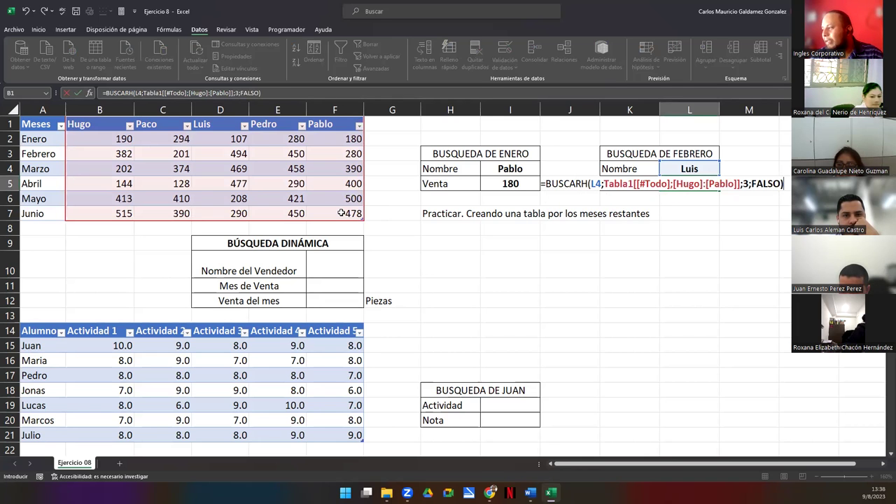
{"action": "key", "text": "Return"}
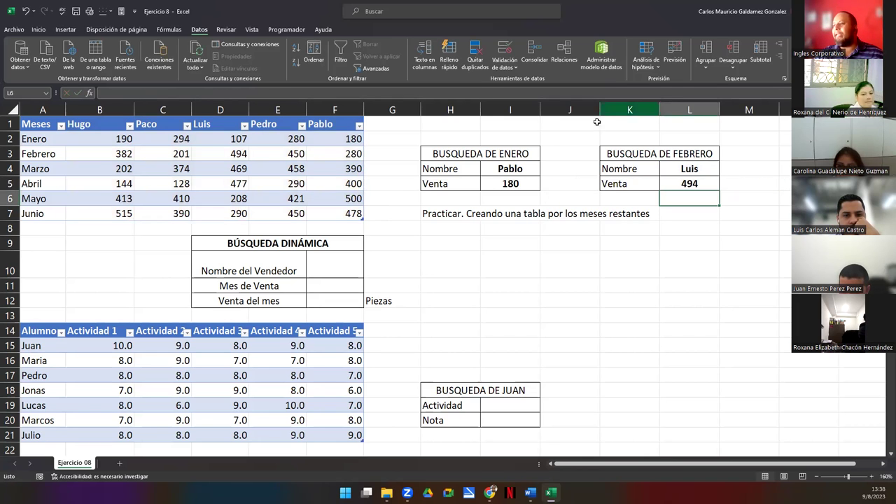
- Check the February result against the third seller's column D, and choose the first seller in the Nombre cell L4
{"action": "left_click", "coordinate": [212, 107]}
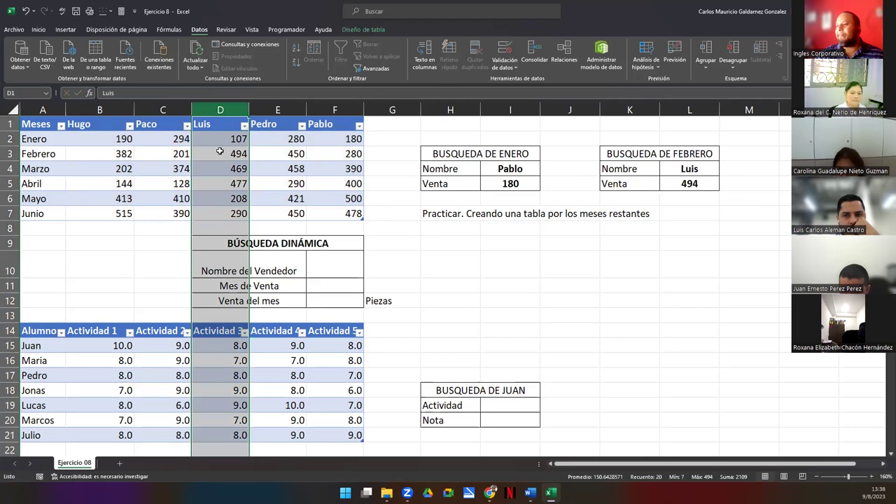
{"action": "left_click", "coordinate": [709, 185]}
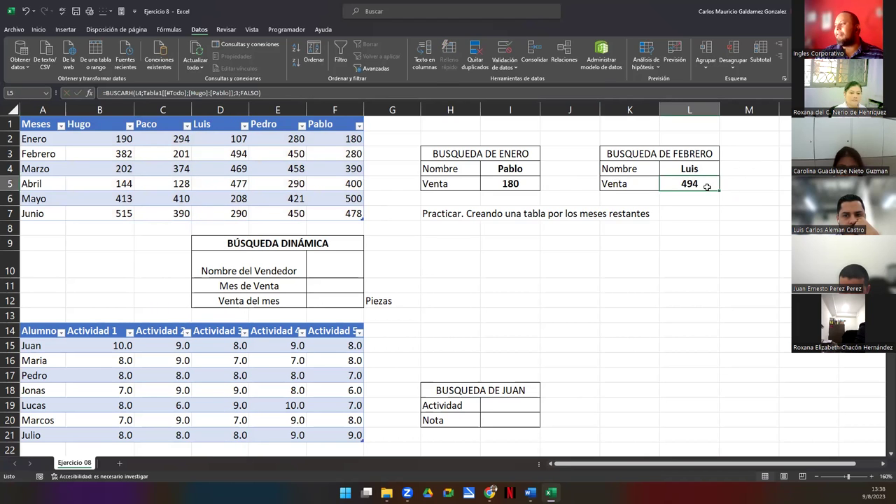
{"action": "left_click", "coordinate": [703, 171]}
{"action": "left_click", "coordinate": [724, 171]}
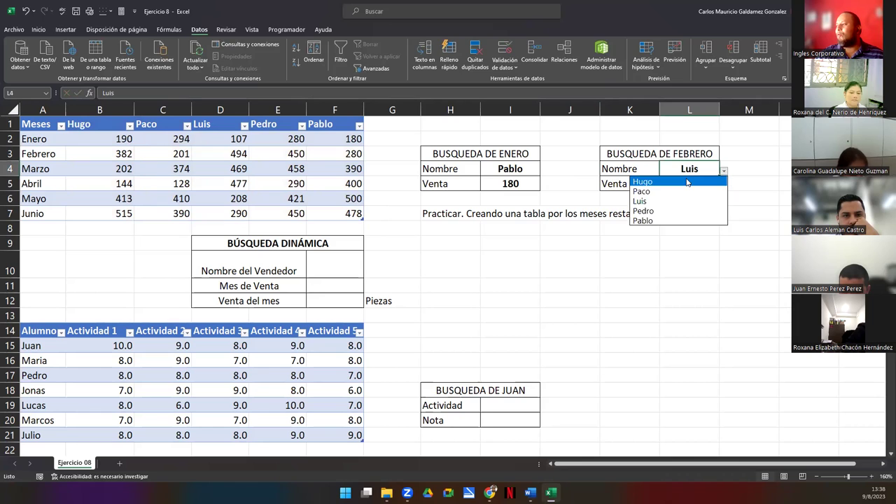
{"action": "left_click", "coordinate": [686, 182]}
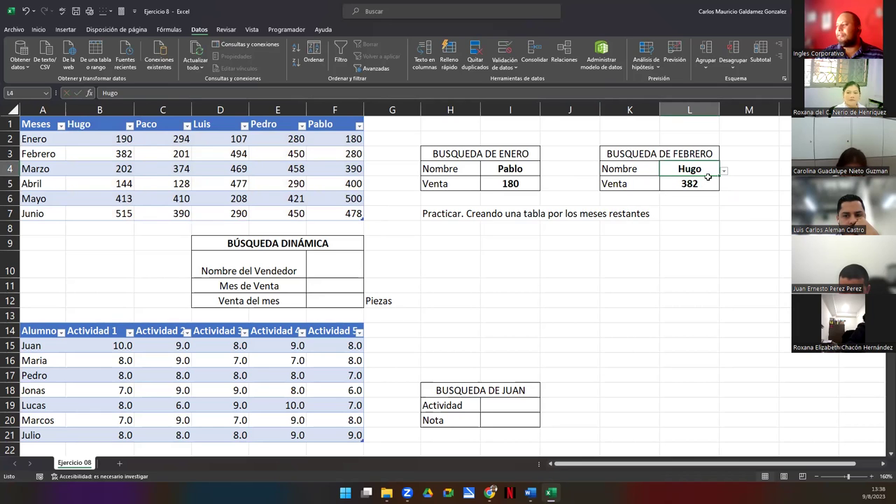
- Choose the second seller from the list in the February Nombre cell L4 and check the result against cell C3
{"action": "left_click", "coordinate": [724, 171]}
{"action": "left_click", "coordinate": [705, 191]}
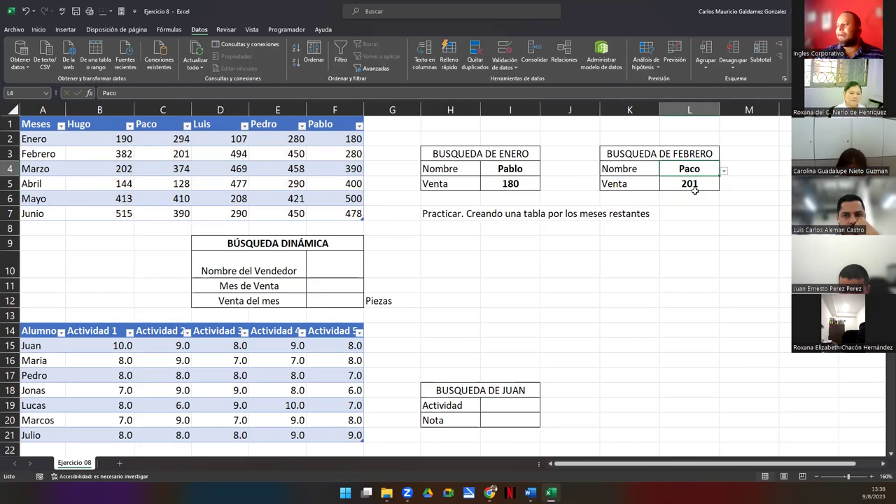
{"action": "left_click", "coordinate": [169, 157]}
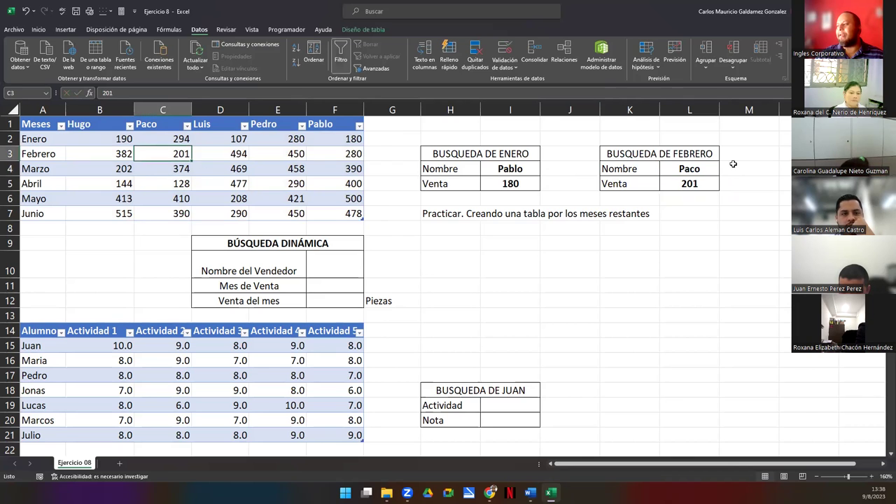
{"action": "left_click", "coordinate": [708, 182]}
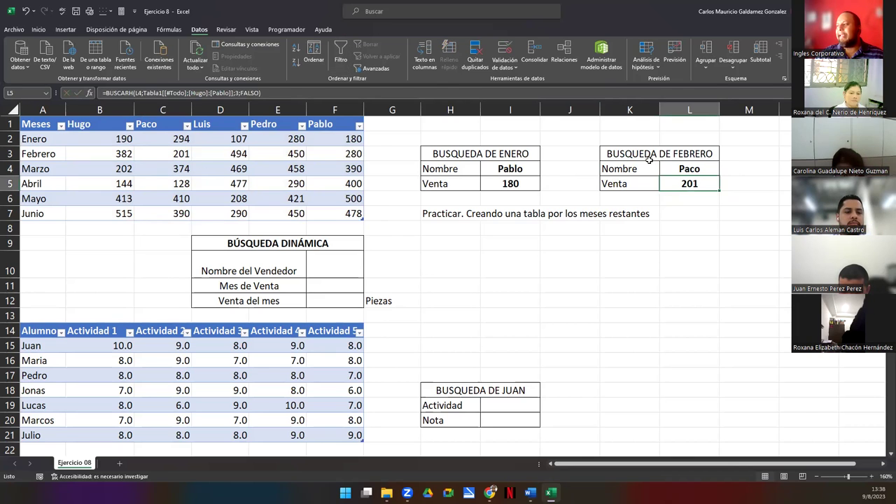
{"action": "left_click", "coordinate": [512, 175]}
{"action": "left_click", "coordinate": [698, 170]}
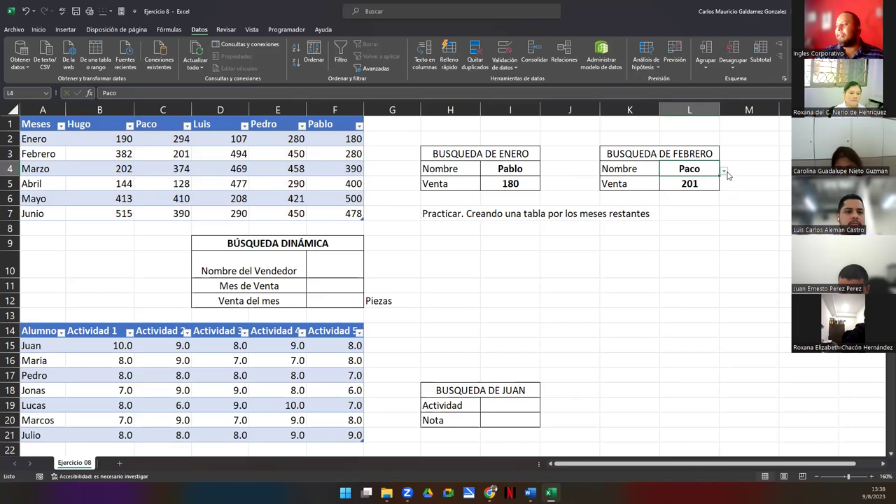
- Review the seller drop-downs in the February and January Nombre cells L4 and I4, and the practice note in H7
{"action": "left_click", "coordinate": [724, 172]}
{"action": "key", "text": "Escape"}
{"action": "left_click", "coordinate": [535, 171]}
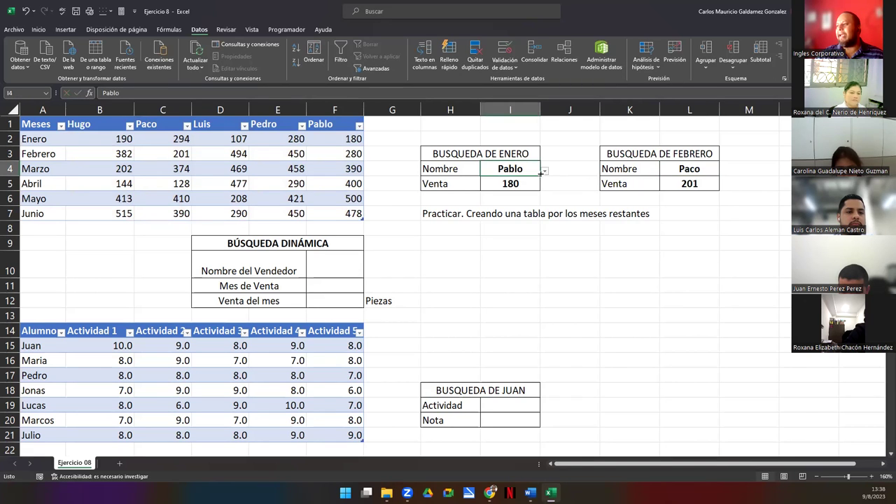
{"action": "left_click", "coordinate": [544, 173]}
{"action": "left_click", "coordinate": [482, 220]}
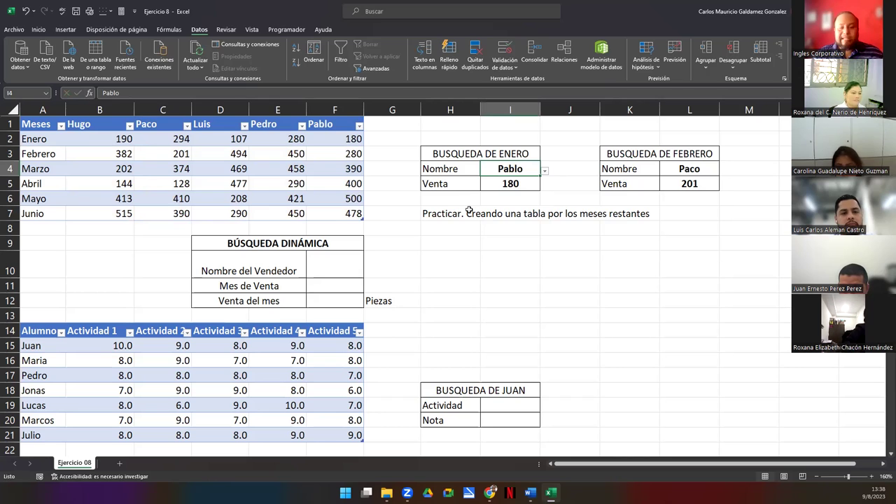
{"action": "left_click", "coordinate": [436, 213]}
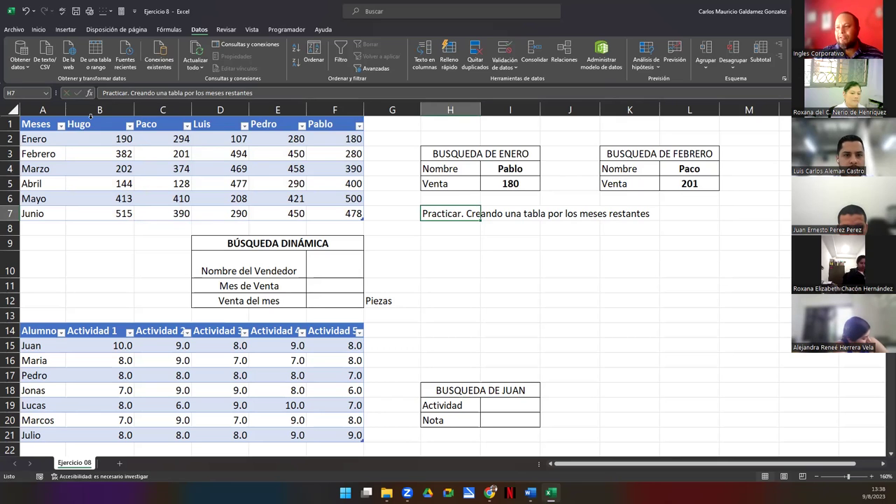
- Review the months in A2:A7, the January and February search tables, and the empty areas for the remaining months' tables
{"action": "left_click_drag", "start_coordinate": [39, 138], "coordinate": [46, 170]}
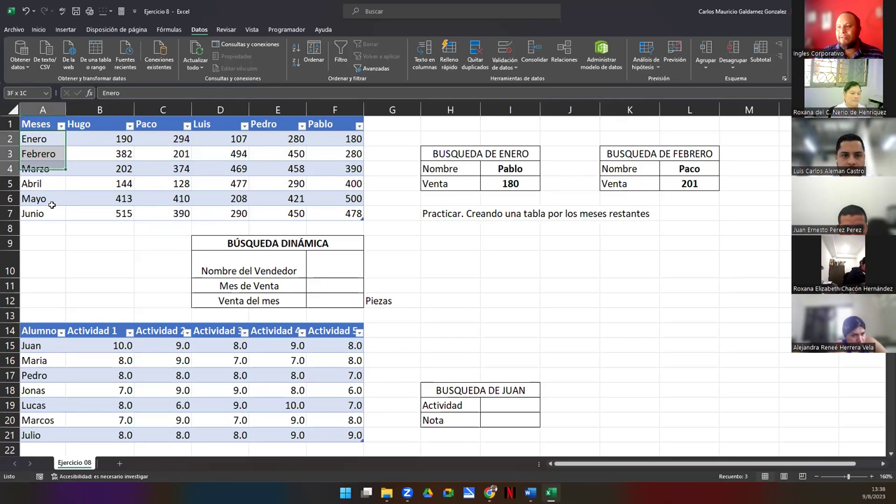
{"action": "left_click_drag", "start_coordinate": [52, 205], "coordinate": [53, 213]}
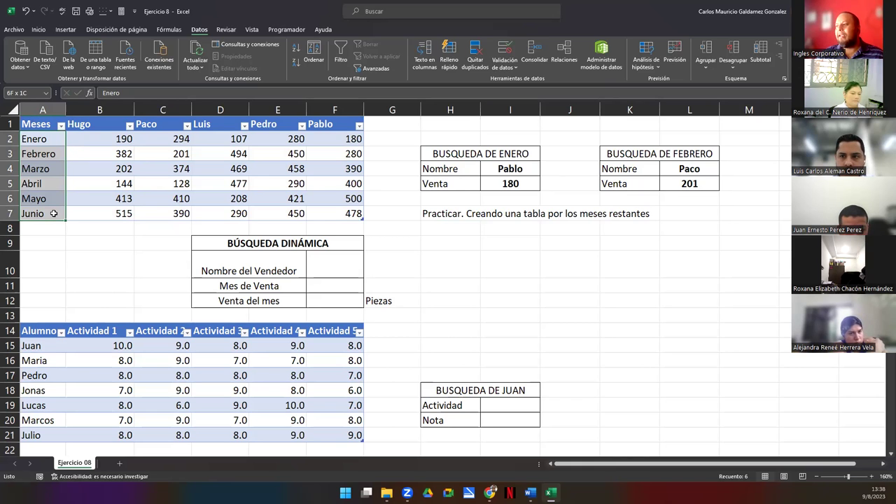
{"action": "left_click_drag", "start_coordinate": [473, 153], "coordinate": [521, 185]}
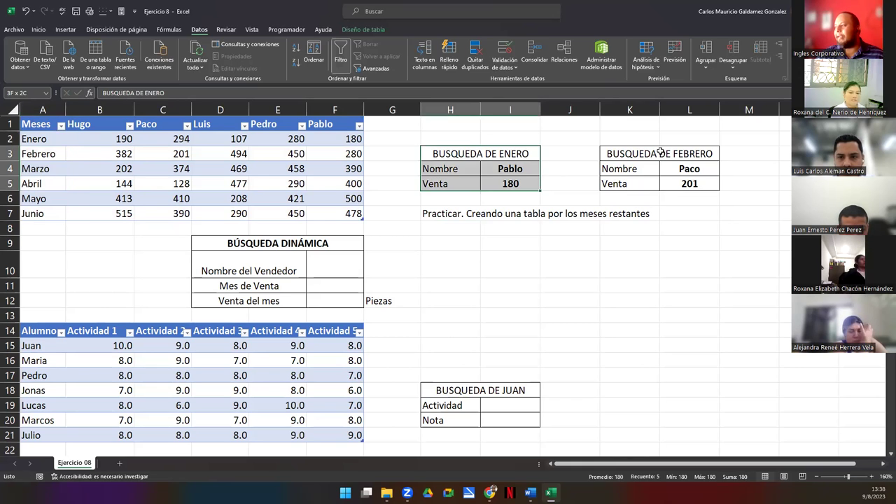
{"action": "left_click_drag", "start_coordinate": [660, 152], "coordinate": [666, 183]}
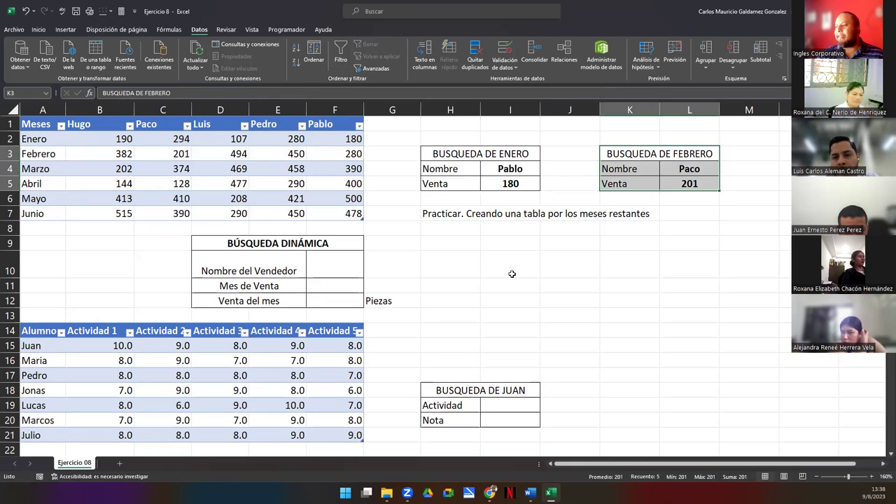
{"action": "left_click_drag", "start_coordinate": [450, 241], "coordinate": [512, 291]}
{"action": "left_click_drag", "start_coordinate": [609, 242], "coordinate": [630, 260]}
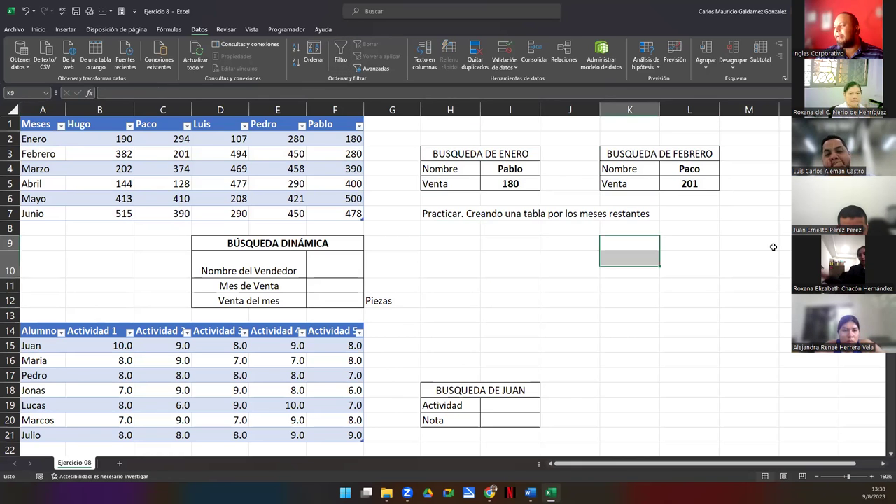
{"action": "left_click_drag", "start_coordinate": [783, 243], "coordinate": [784, 286]}
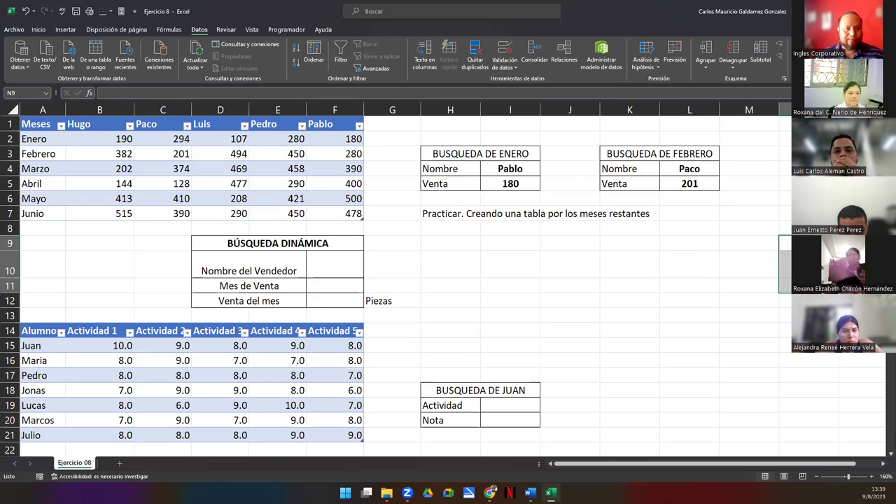
{"action": "left_click_drag", "start_coordinate": [454, 153], "coordinate": [478, 181]}
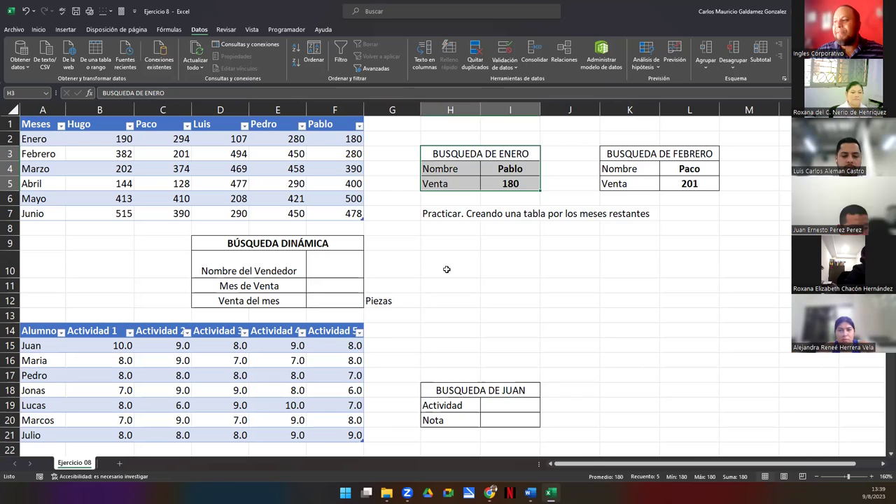
- Compare the BÚSQUEDA DINÁMICA table and its Vendedor, Mes and Venta cells with the January and February search tables
{"action": "left_click_drag", "start_coordinate": [214, 244], "coordinate": [328, 301]}
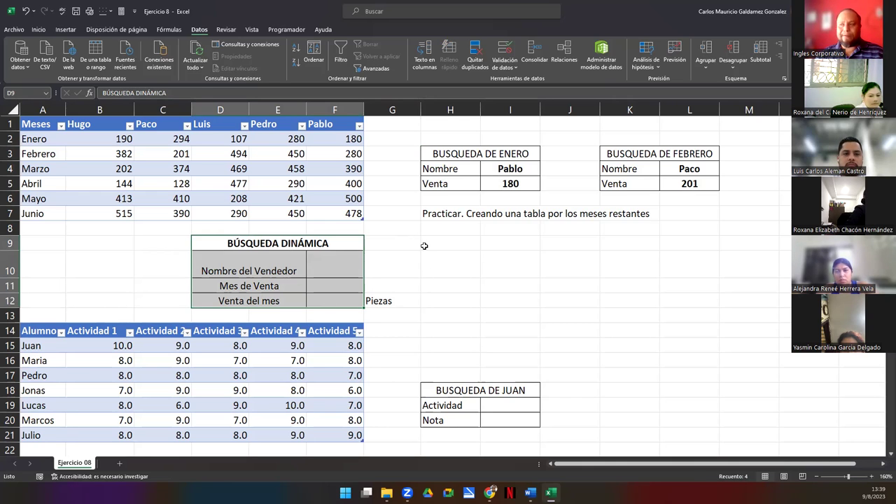
{"action": "left_click_drag", "start_coordinate": [453, 152], "coordinate": [493, 176]}
{"action": "left_click_drag", "start_coordinate": [650, 149], "coordinate": [665, 182]}
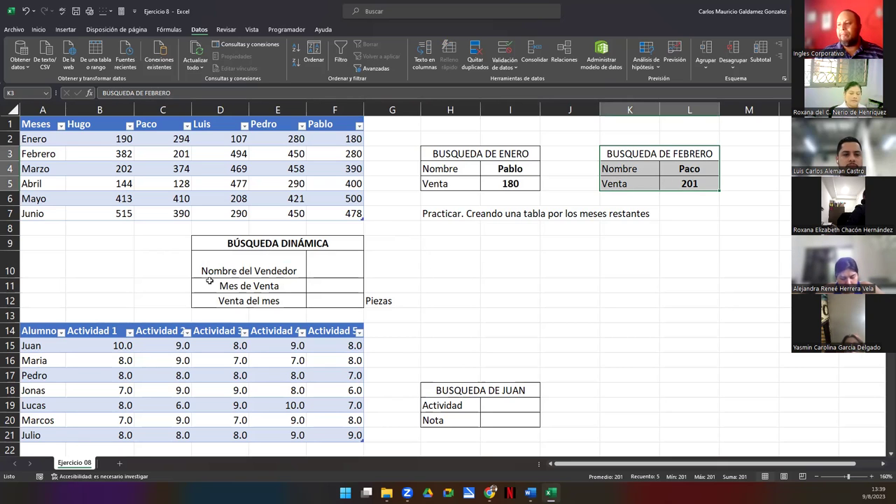
{"action": "left_click_drag", "start_coordinate": [280, 243], "coordinate": [296, 297]}
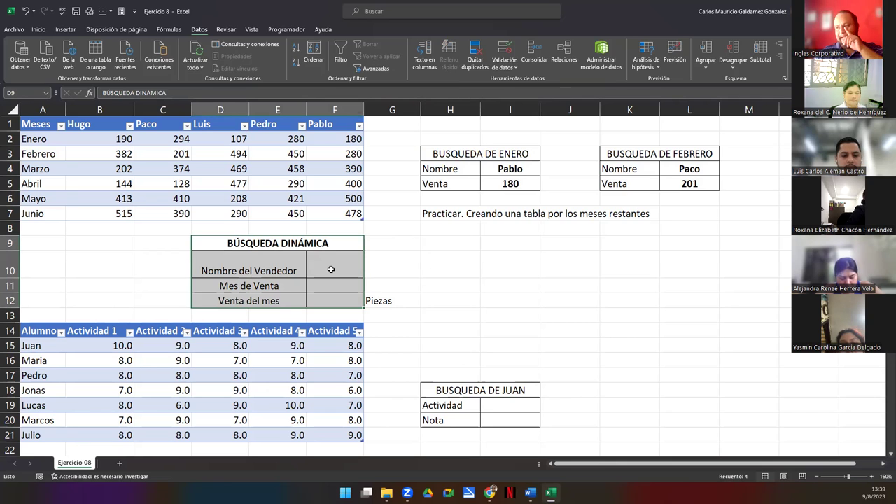
{"action": "left_click", "coordinate": [331, 269]}
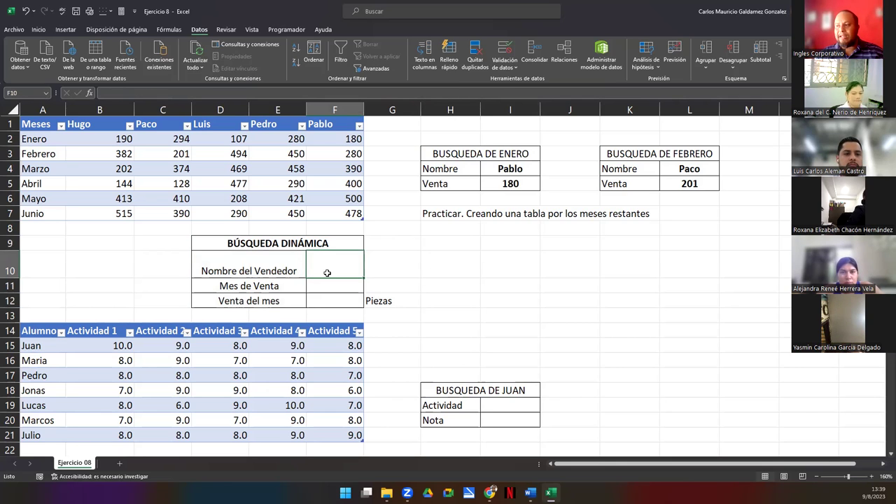
{"action": "left_click", "coordinate": [344, 302]}
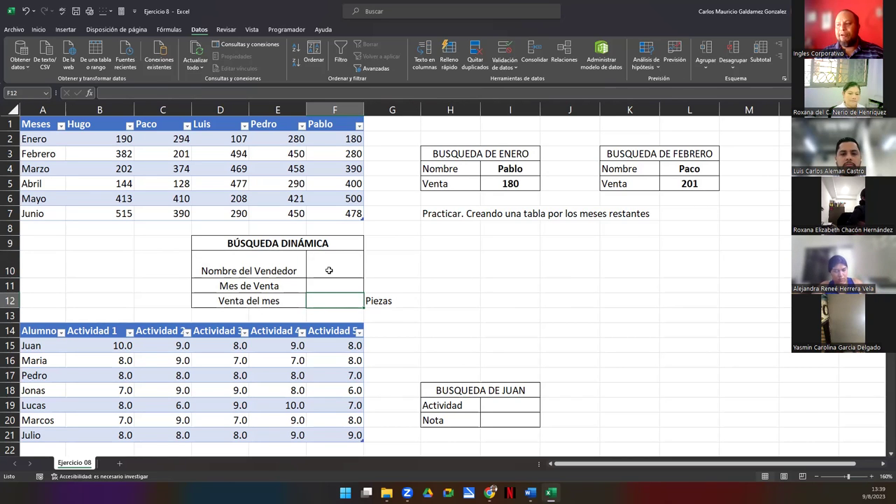
{"action": "left_click", "coordinate": [227, 272]}
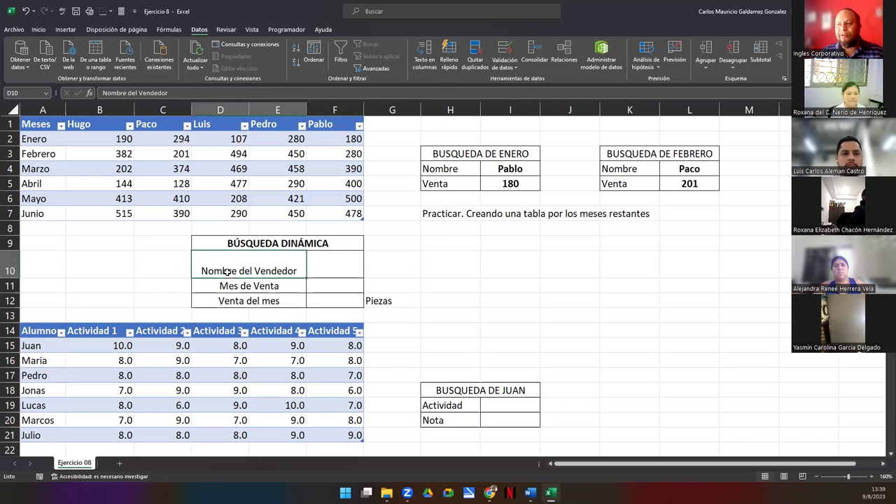
{"action": "left_click", "coordinate": [335, 286]}
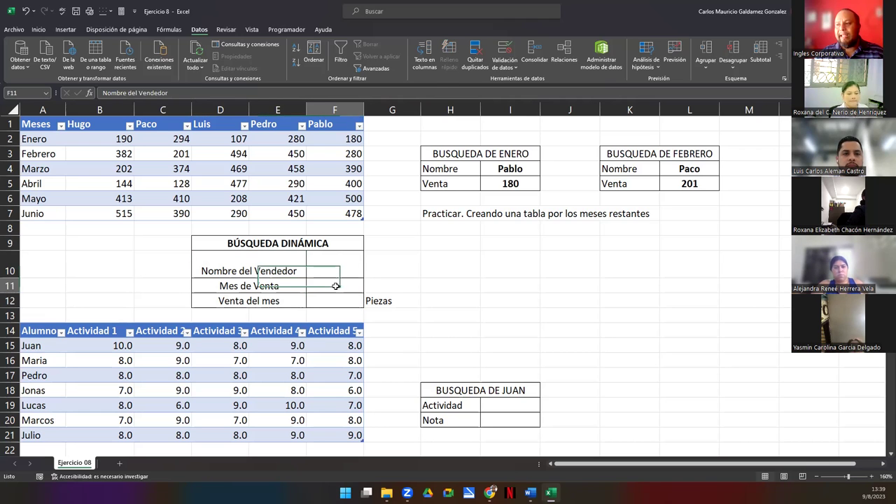
- Inspect the nested SI formula in cell G11 beside the Mes de Venta row
{"action": "left_click", "coordinate": [395, 287]}
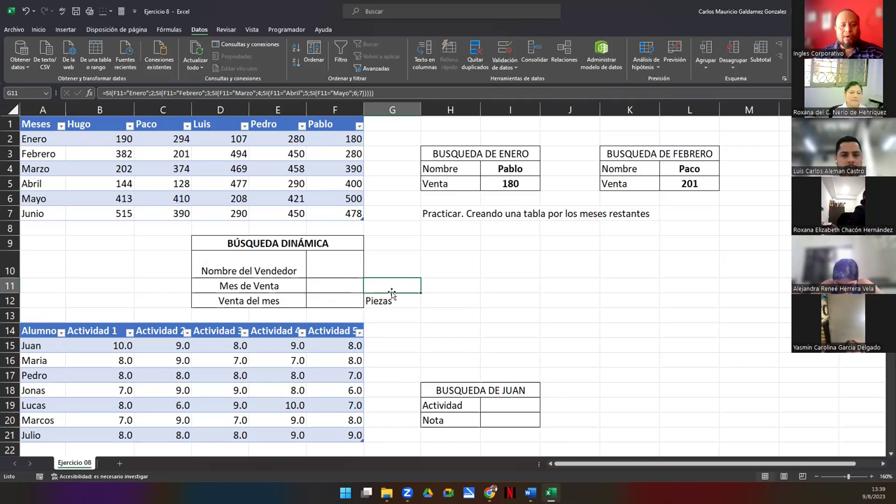
{"action": "double_click", "coordinate": [393, 292]}
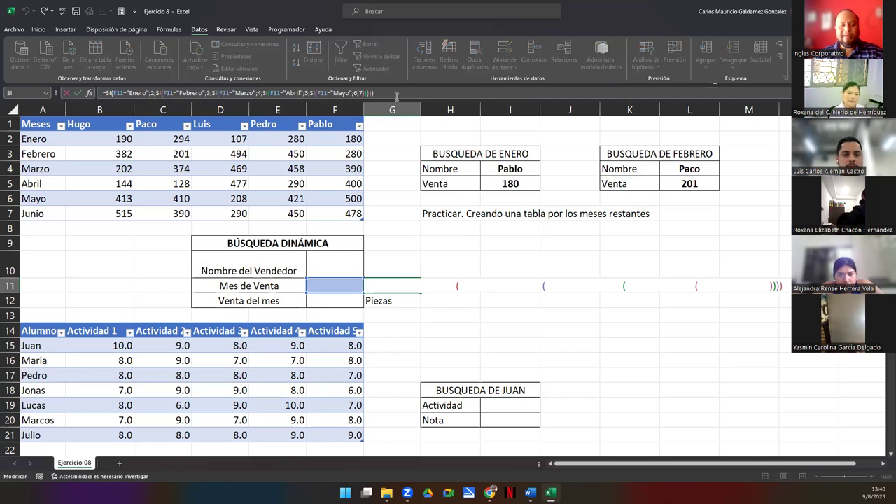
{"action": "key", "text": "Escape"}
- Add a drop-down list sourced from B1:F1 to the Nombre del Vendedor cell F10, and choose the first seller
{"action": "left_click", "coordinate": [342, 268]}
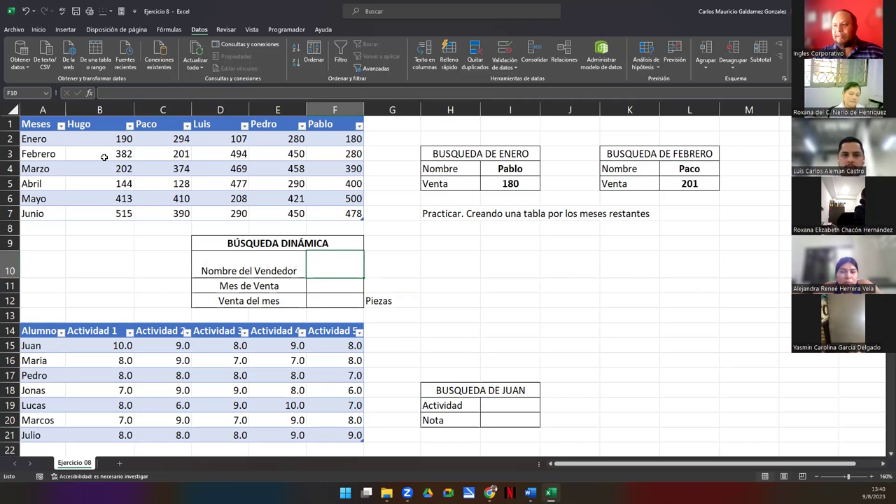
{"action": "left_click_drag", "start_coordinate": [96, 124], "coordinate": [331, 126]}
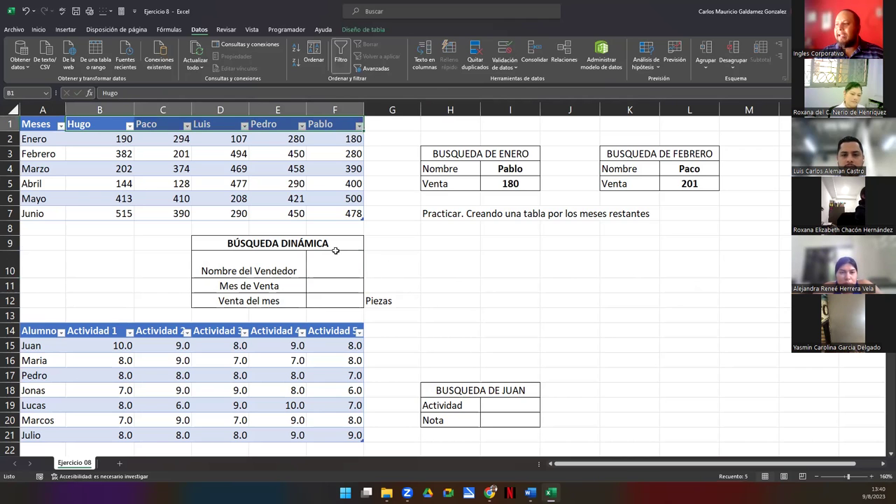
{"action": "left_click", "coordinate": [335, 260]}
{"action": "left_click", "coordinate": [507, 53]}
{"action": "left_click", "coordinate": [466, 154]}
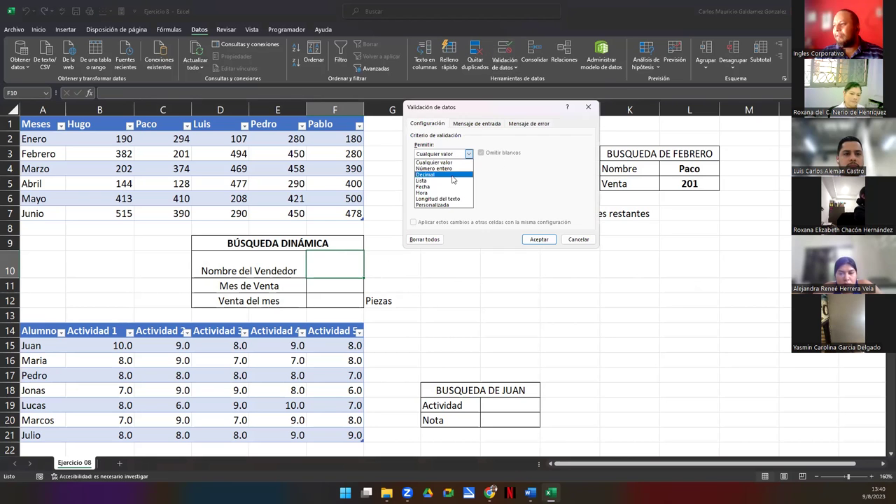
{"action": "left_click", "coordinate": [452, 180]}
{"action": "left_click", "coordinate": [548, 192]}
{"action": "left_click", "coordinate": [112, 128]}
{"action": "left_click_drag", "start_coordinate": [112, 128], "coordinate": [353, 129]}
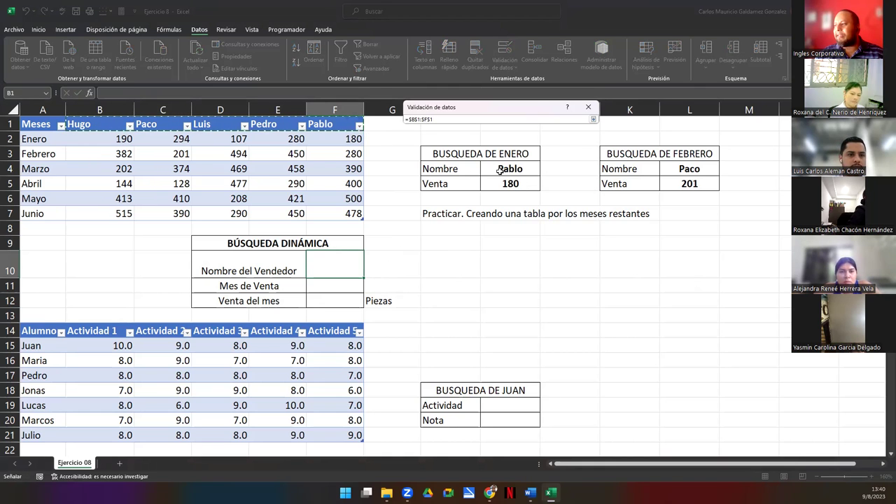
{"action": "left_click", "coordinate": [593, 119]}
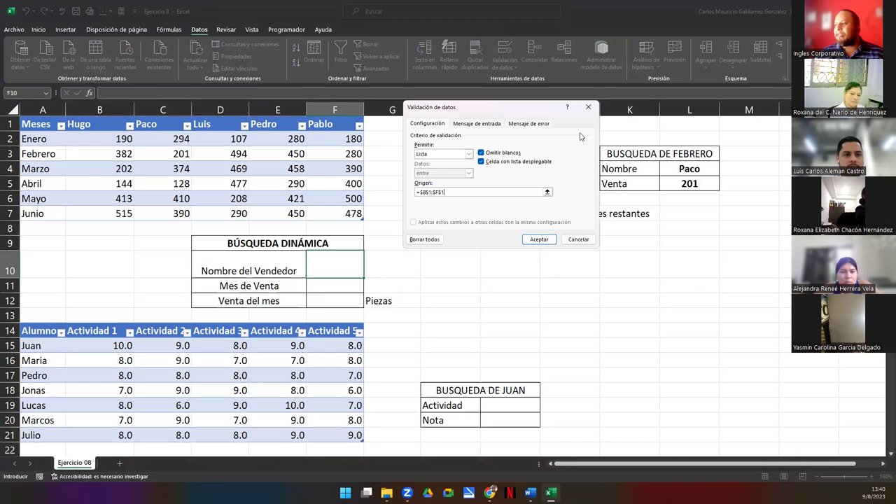
{"action": "left_click", "coordinate": [539, 239]}
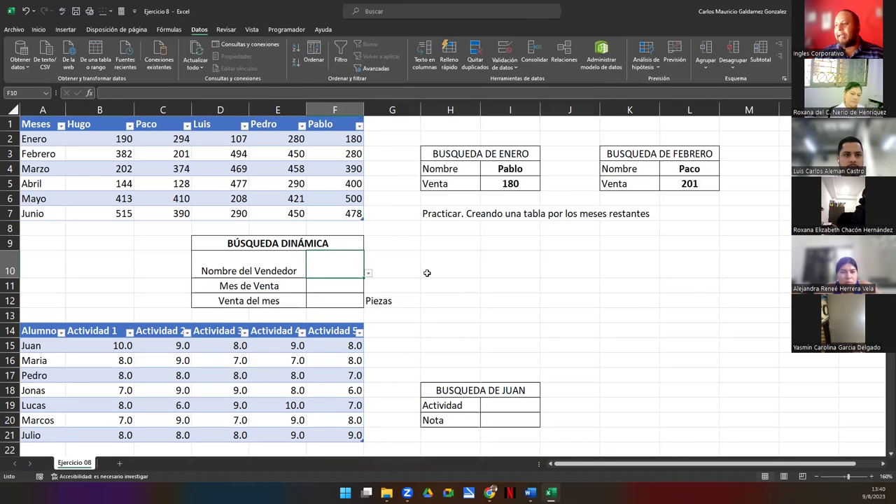
{"action": "left_click", "coordinate": [368, 273]}
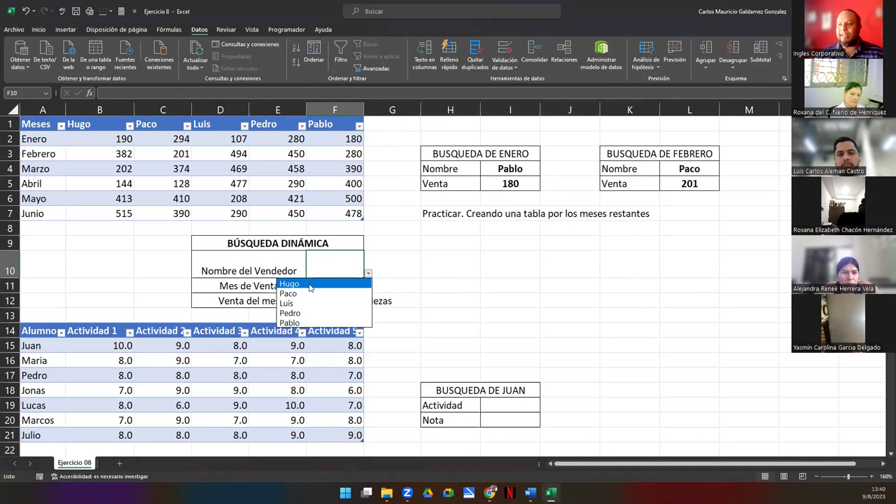
{"action": "left_click", "coordinate": [310, 284]}
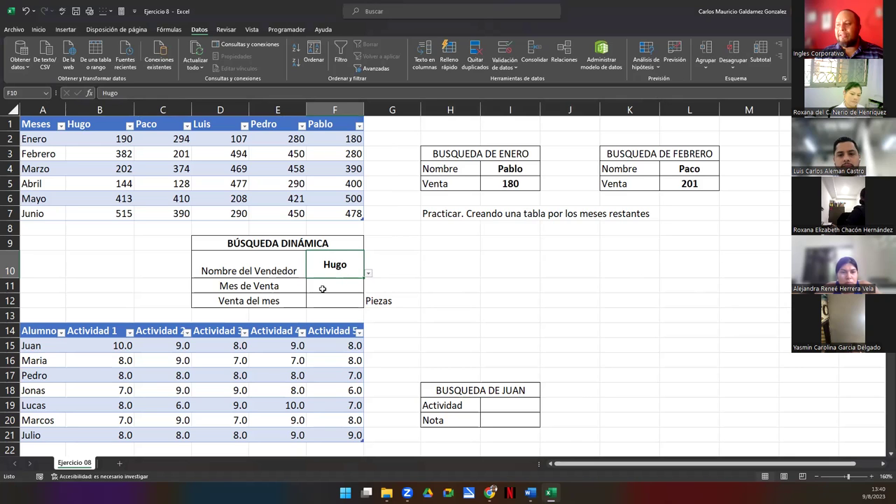
- Set the font colour of cell G11 to red and review its nested SI formula that converts the month into a row index
{"action": "left_click", "coordinate": [391, 285]}
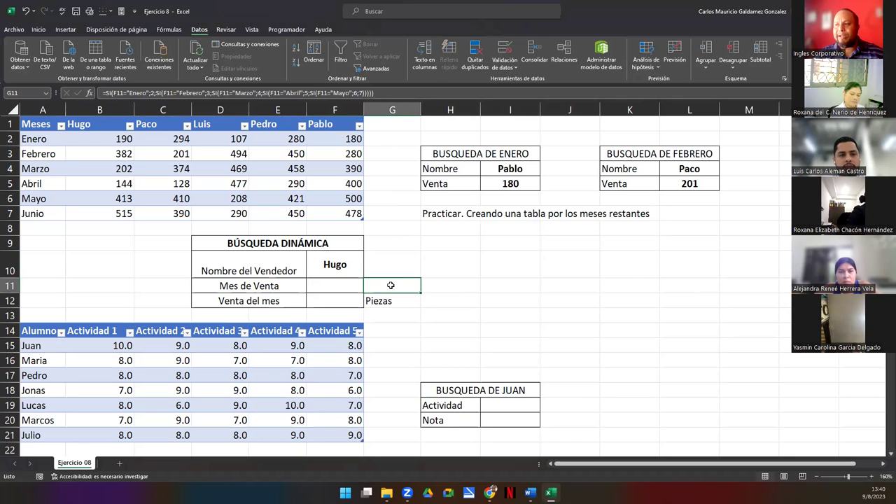
{"action": "left_click", "coordinate": [39, 30]}
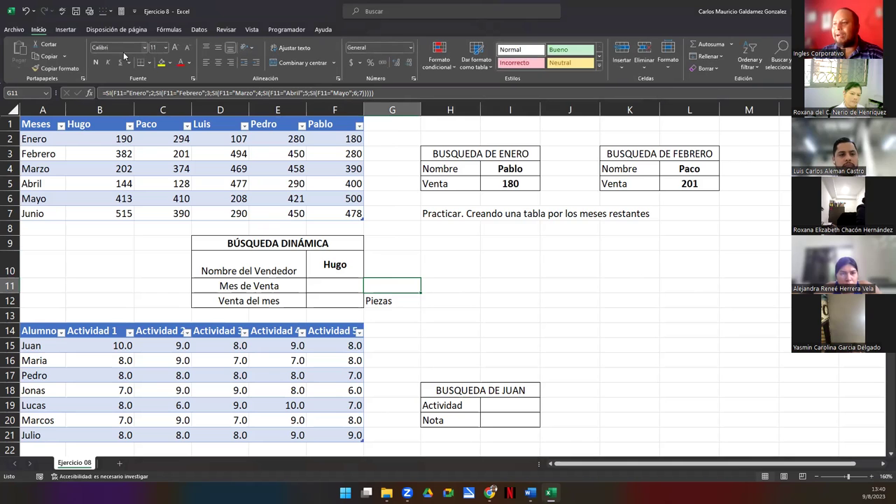
{"action": "double_click", "coordinate": [402, 285]}
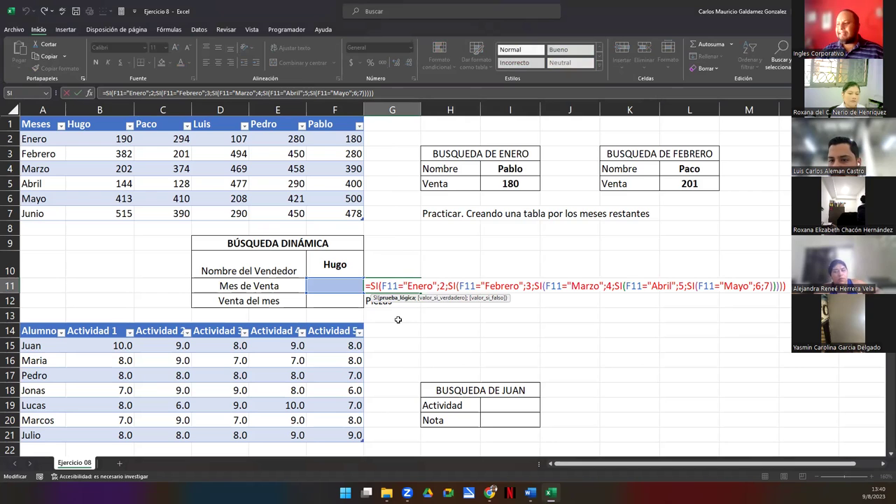
{"action": "left_click", "coordinate": [441, 286]}
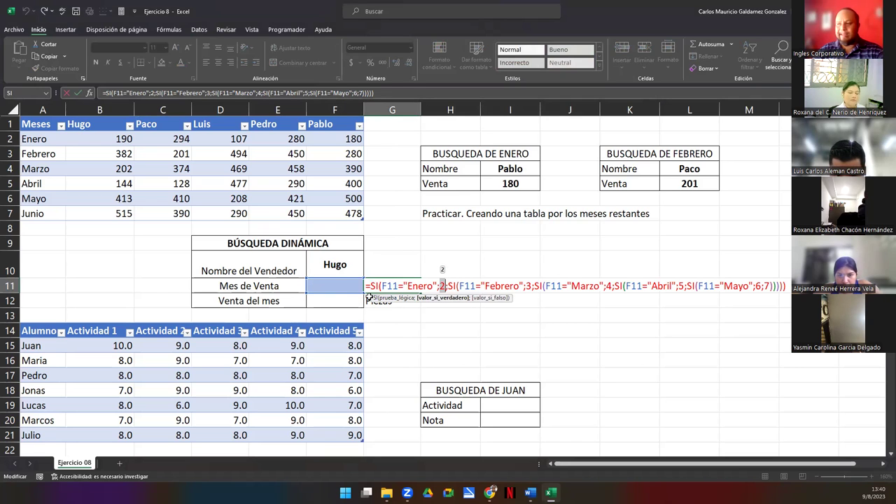
{"action": "key", "text": "ctrl+Return"}
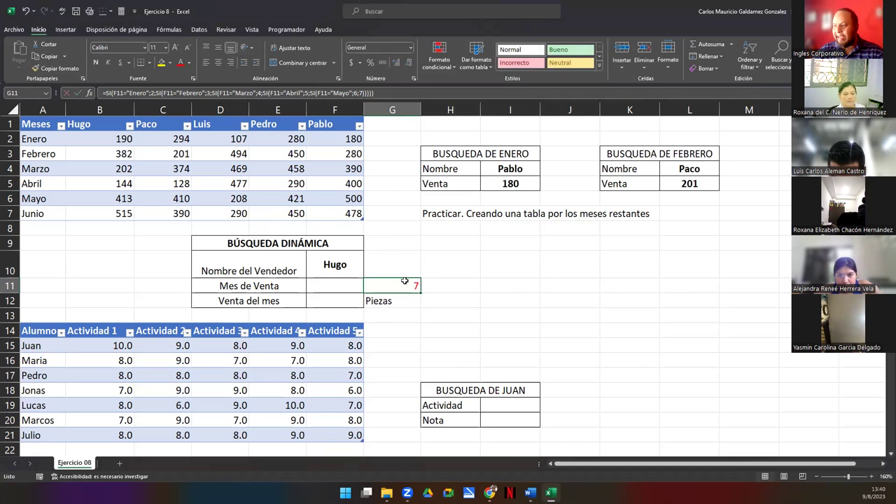
- Test the row index formula by entering Enero, Febrero and Marzo in turn in the Mes de Venta cell F11
{"action": "left_click", "coordinate": [332, 284]}
{"action": "type", "text": "Enero"}
{"action": "key", "text": "Return"}
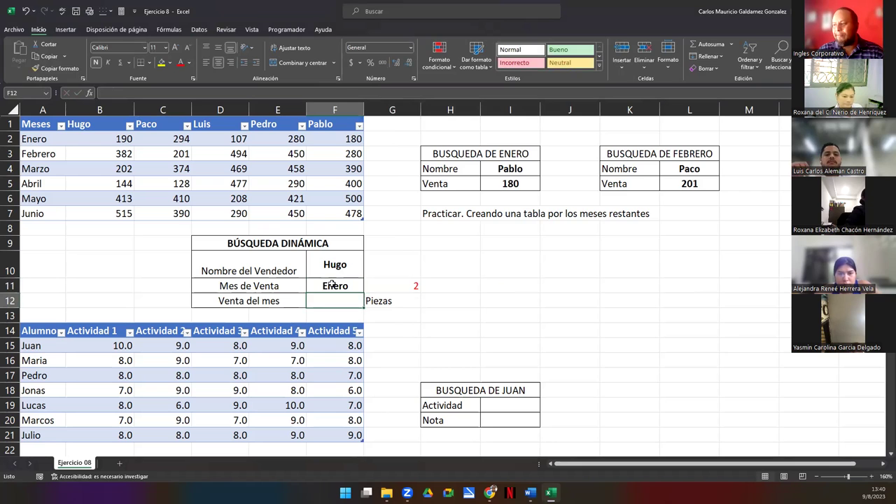
{"action": "left_click", "coordinate": [332, 283]}
{"action": "type", "text": "Febrero"}
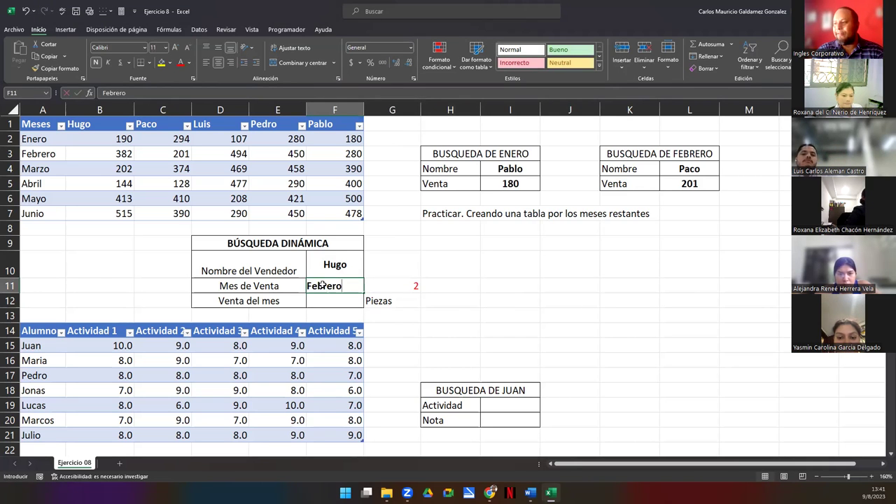
{"action": "key", "text": "Return"}
{"action": "type", "text": "Marz"}
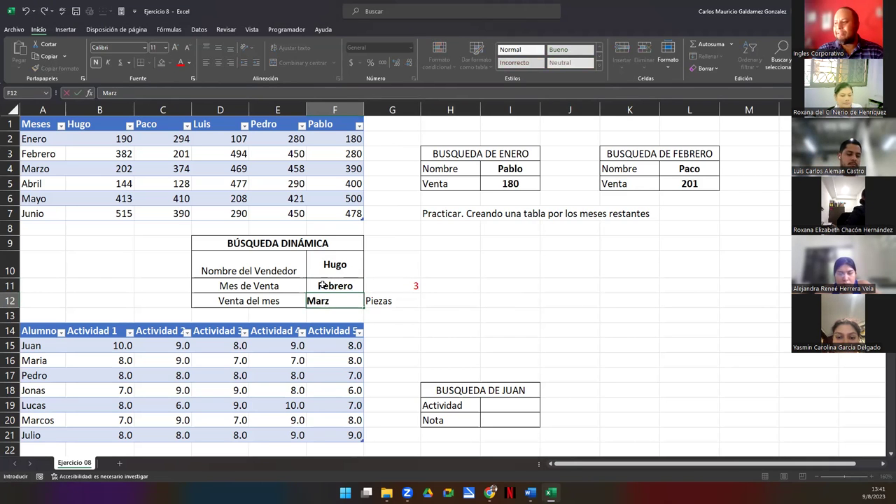
{"action": "type", "text": "o"}
{"action": "key", "text": "Escape"}
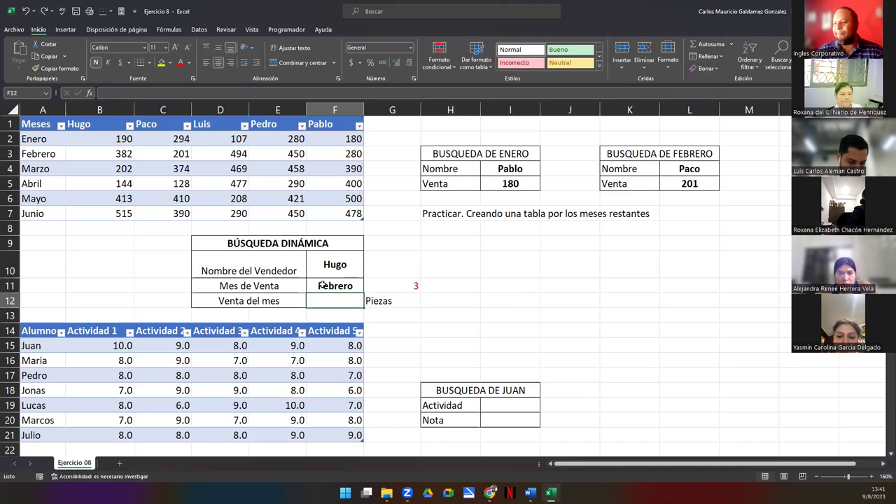
{"action": "key", "text": "ctrl+z"}
{"action": "type", "text": "Marzo"}
{"action": "key", "text": "Return"}
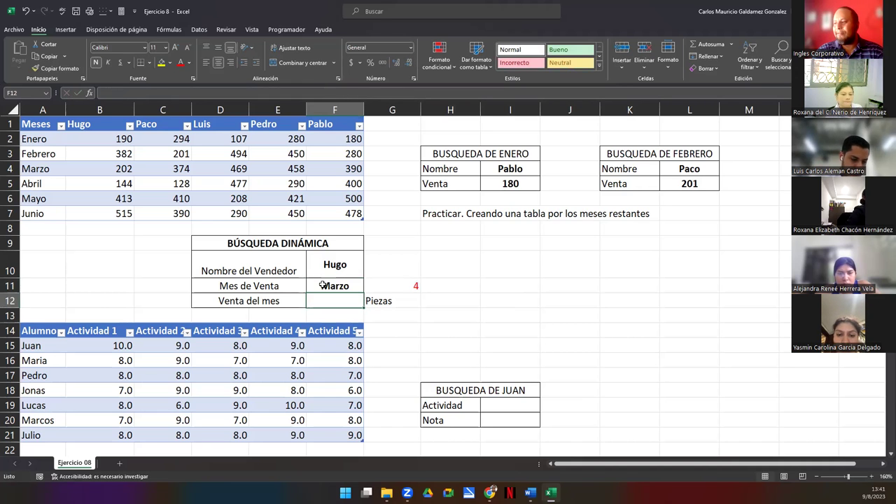
- Test Abril, Mayo and Junio in turn in the Mes de Venta cell F11, and clear the cell
{"action": "left_click", "coordinate": [322, 285]}
{"action": "type", "text": "Abril"}
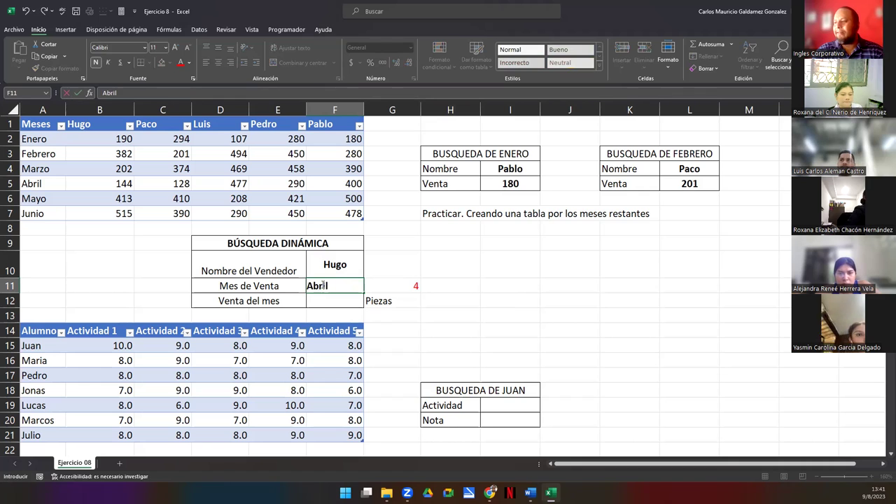
{"action": "key", "text": "Return"}
{"action": "type", "text": "Mayo"}
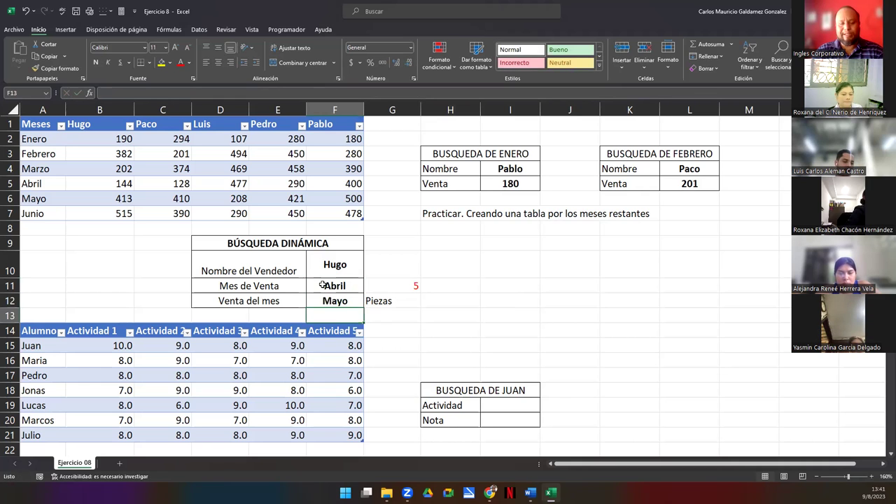
{"action": "key", "text": "Escape"}
{"action": "left_click", "coordinate": [322, 285]}
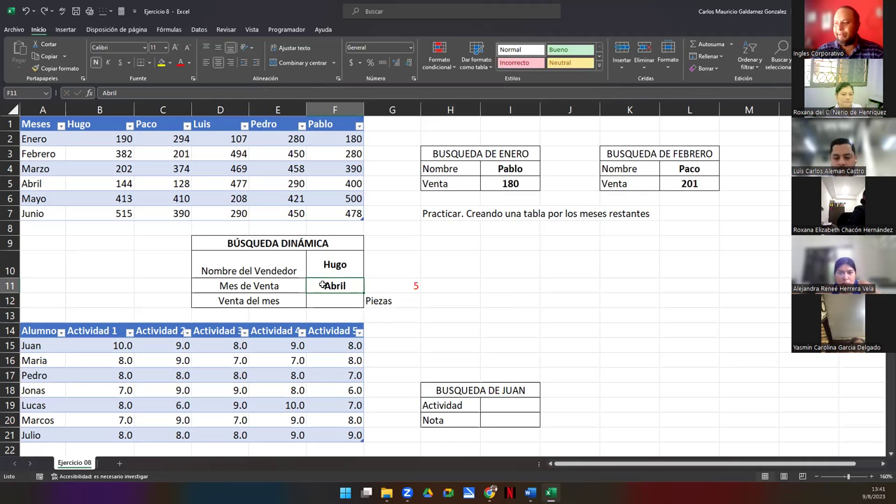
{"action": "type", "text": "Mayo"}
{"action": "key", "text": "Return"}
{"action": "left_click", "coordinate": [322, 286]}
{"action": "type", "text": "Junio"}
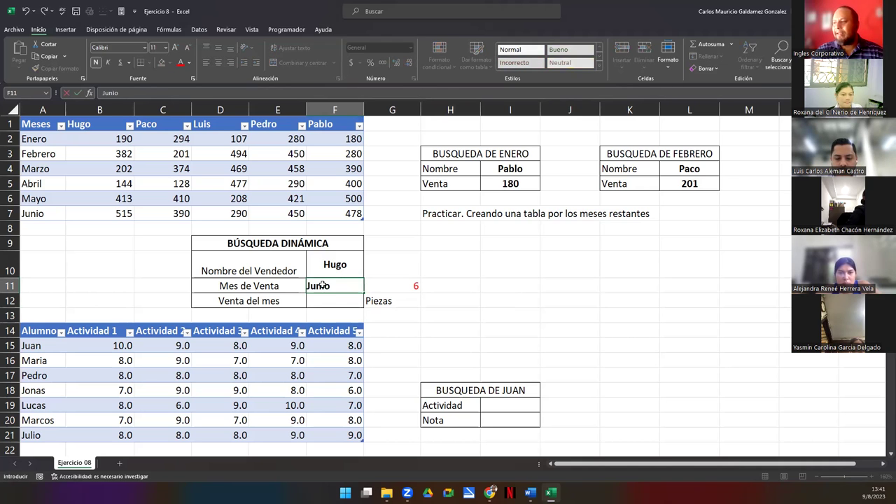
{"action": "key", "text": "ctrl+Return"}
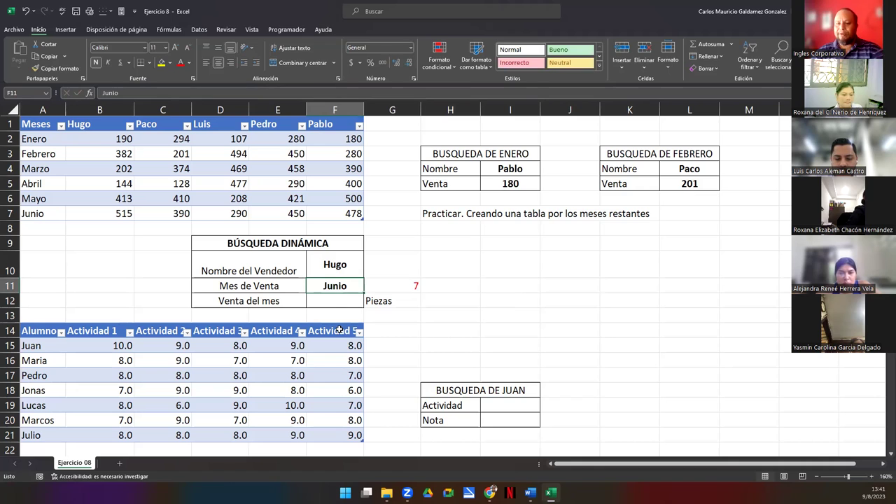
{"action": "key", "text": "Delete"}
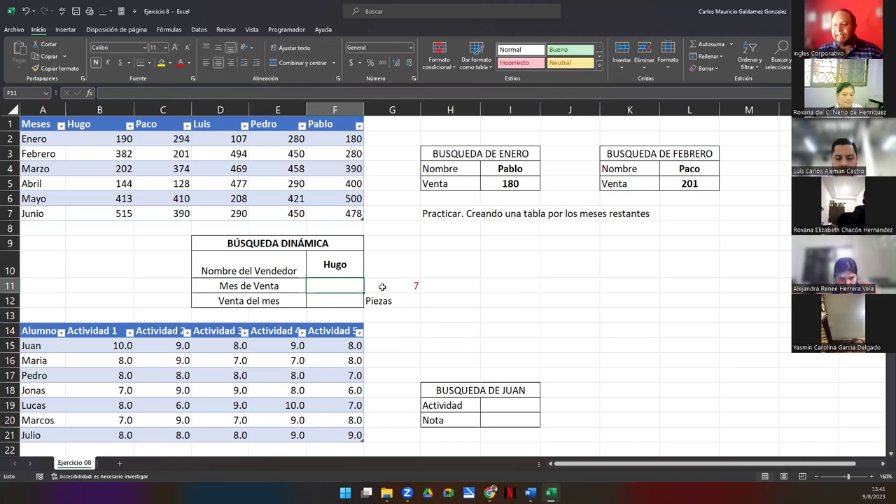
- Set the font colour of the row index cell G11 to white (Blanco, Fondo 1)
{"action": "left_click", "coordinate": [382, 287]}
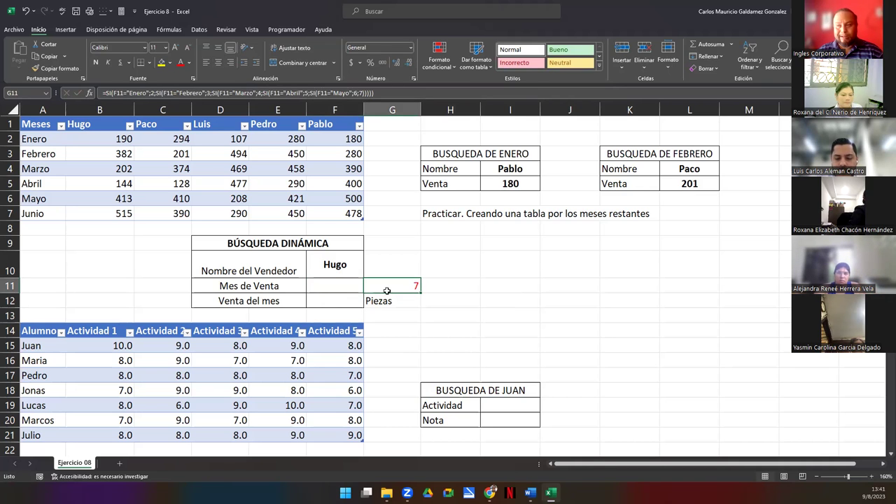
{"action": "left_click", "coordinate": [189, 63]}
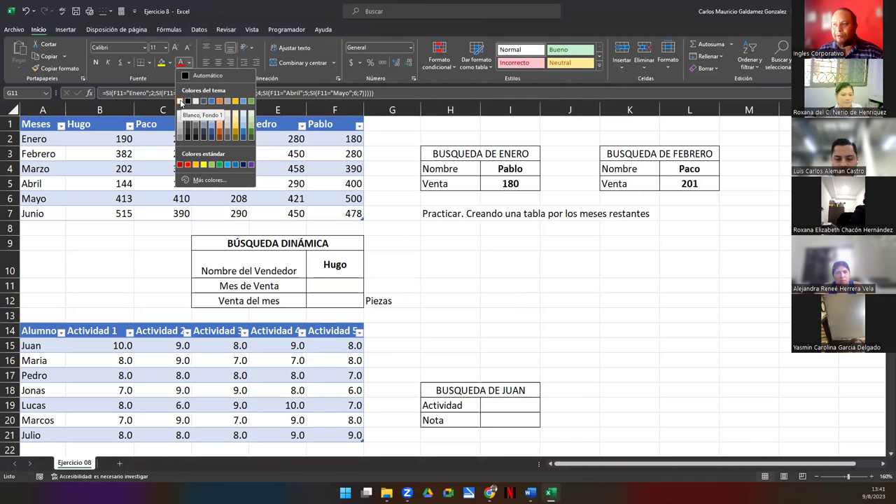
{"action": "left_click", "coordinate": [181, 102]}
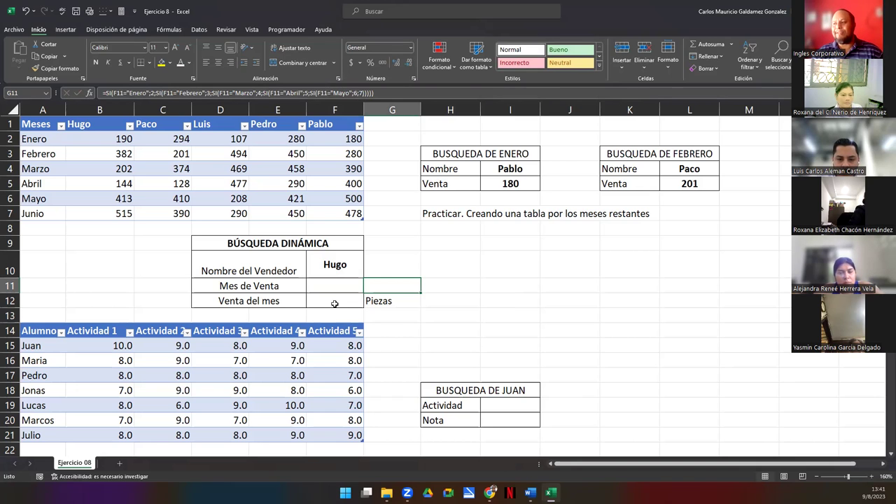
- Examine the month names in A2:A7 and how column D crosses the Marzo row in the sales table
{"action": "left_click", "coordinate": [330, 284]}
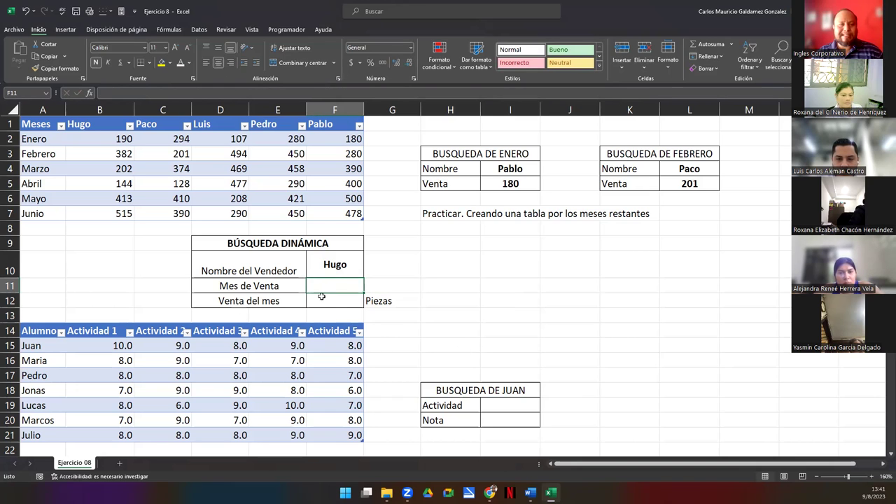
{"action": "left_click_drag", "start_coordinate": [41, 138], "coordinate": [44, 221]}
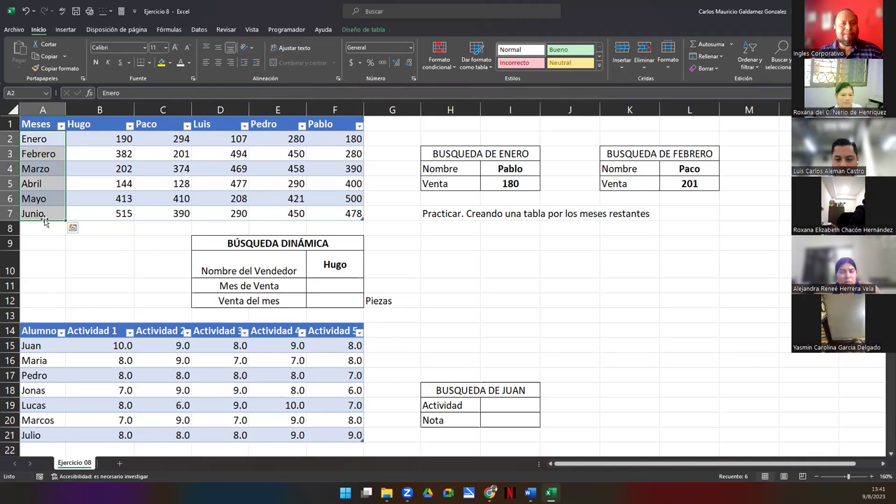
{"action": "left_click", "coordinate": [320, 288]}
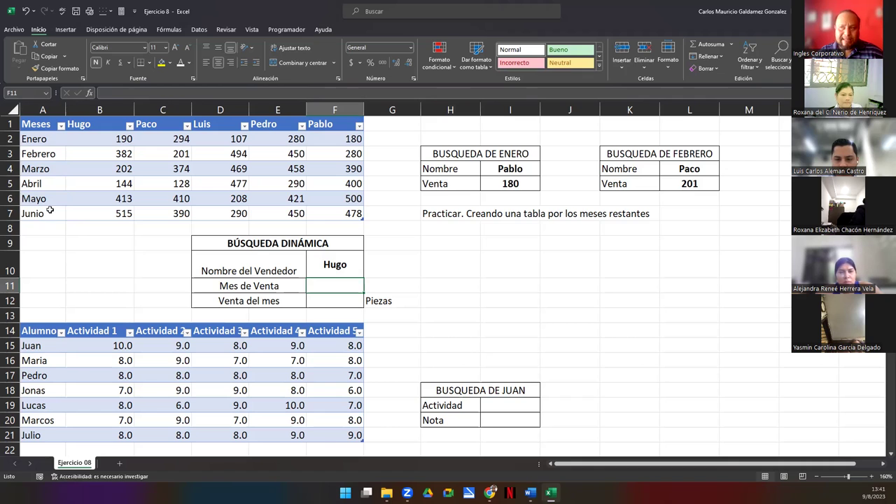
{"action": "left_click_drag", "start_coordinate": [35, 139], "coordinate": [50, 210]}
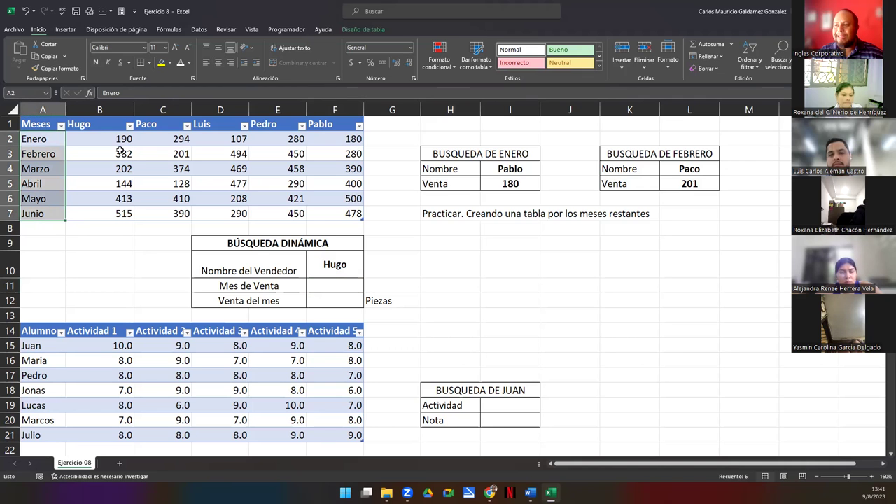
{"action": "left_click", "coordinate": [223, 110]}
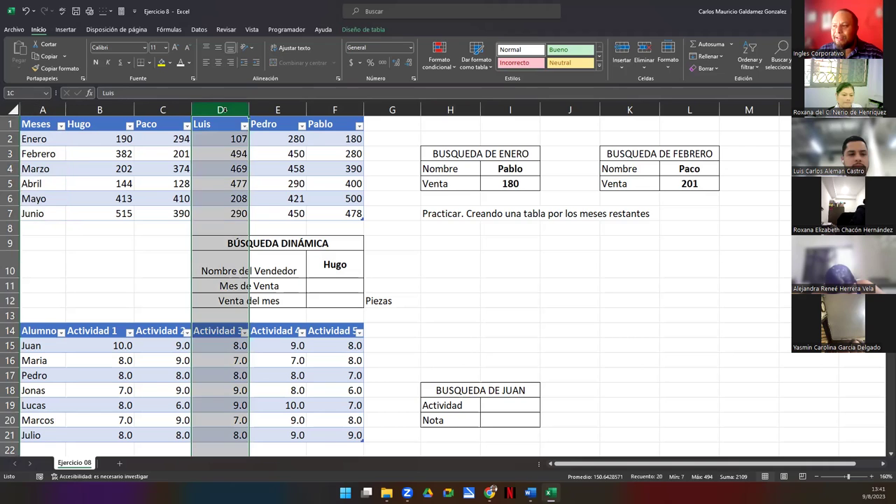
{"action": "left_click", "coordinate": [8, 168], "text": "ctrl"}
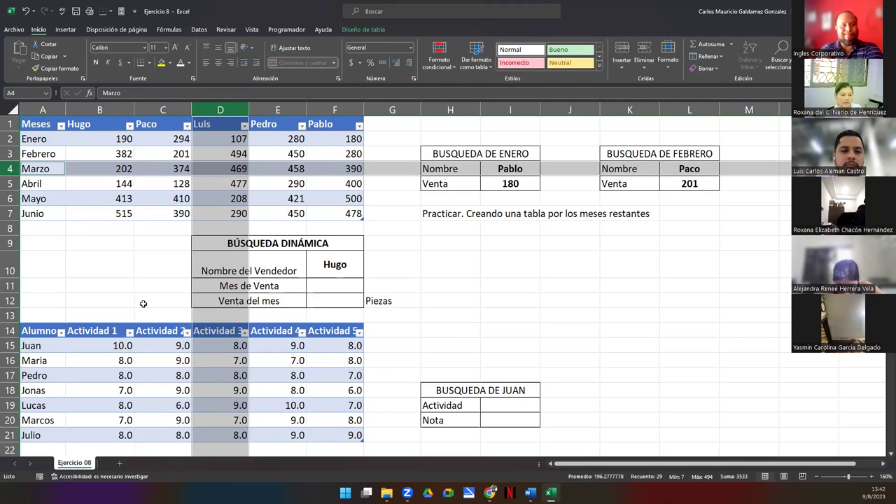
- Add a drop-down list sourced from A2:A7 to the Mes de Venta cell F11, and choose Enero
{"action": "left_click", "coordinate": [324, 286]}
{"action": "left_click", "coordinate": [199, 29]}
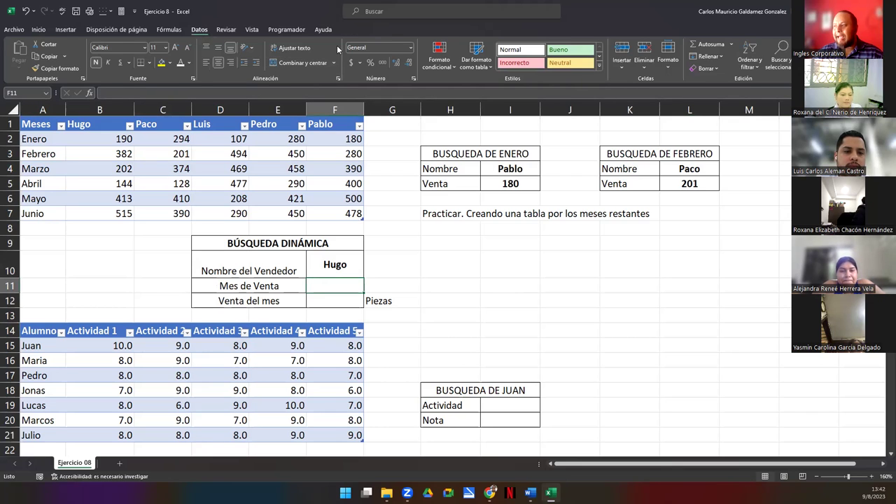
{"action": "left_click", "coordinate": [511, 51]}
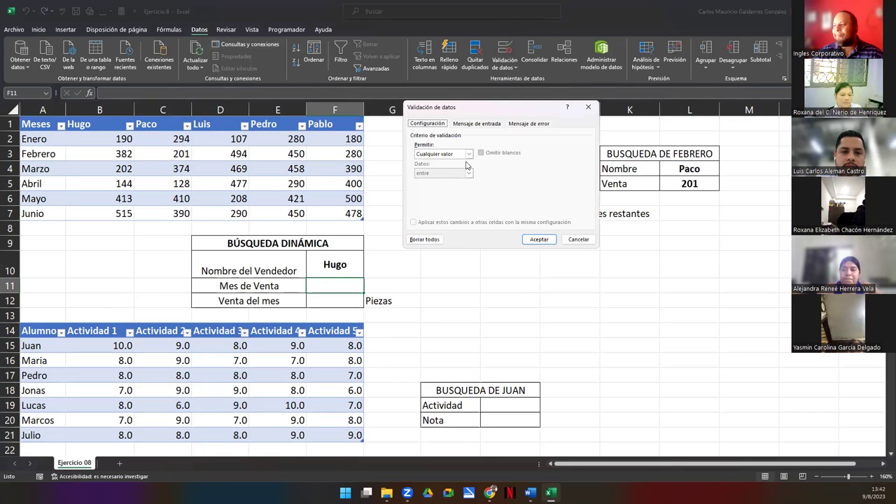
{"action": "left_click", "coordinate": [468, 153]}
{"action": "left_click", "coordinate": [448, 181]}
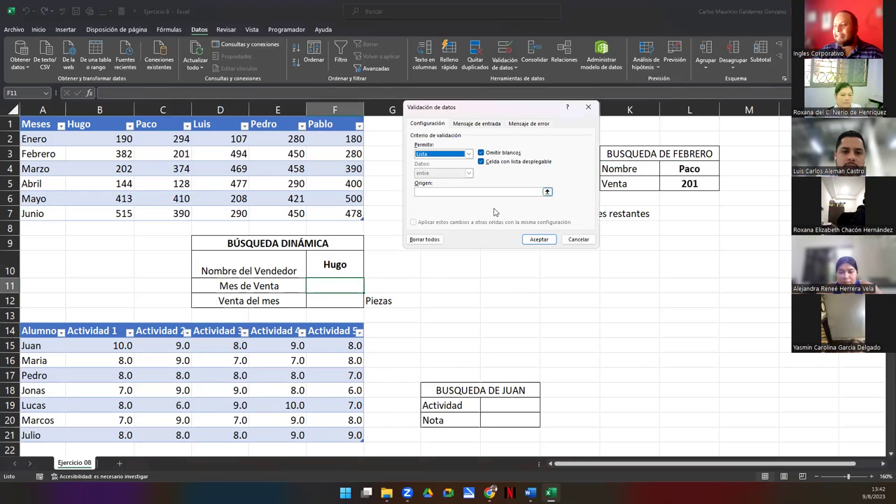
{"action": "left_click", "coordinate": [546, 193]}
{"action": "left_click_drag", "start_coordinate": [38, 138], "coordinate": [39, 214]}
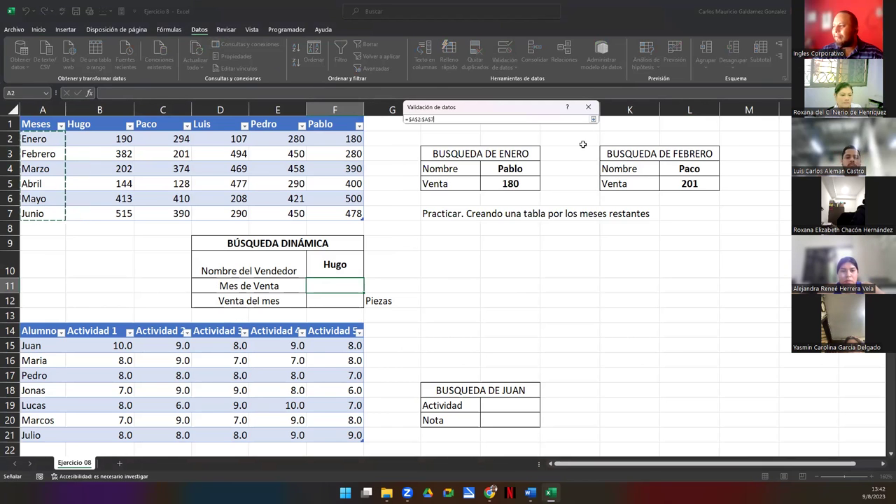
{"action": "left_click", "coordinate": [593, 119]}
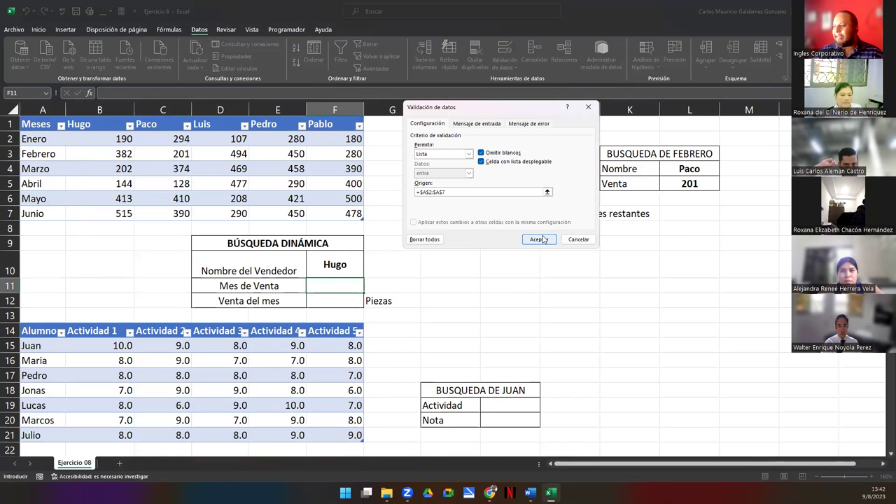
{"action": "left_click", "coordinate": [539, 240]}
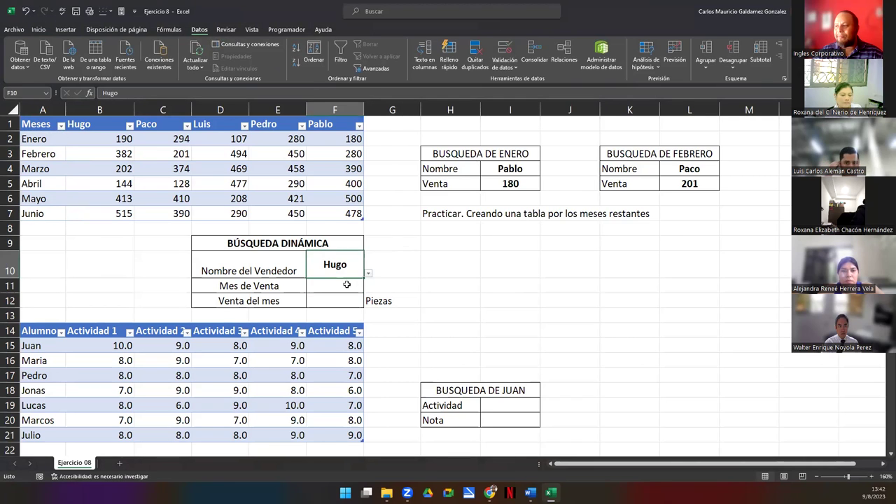
{"action": "left_click", "coordinate": [347, 284]}
{"action": "left_click", "coordinate": [367, 289]}
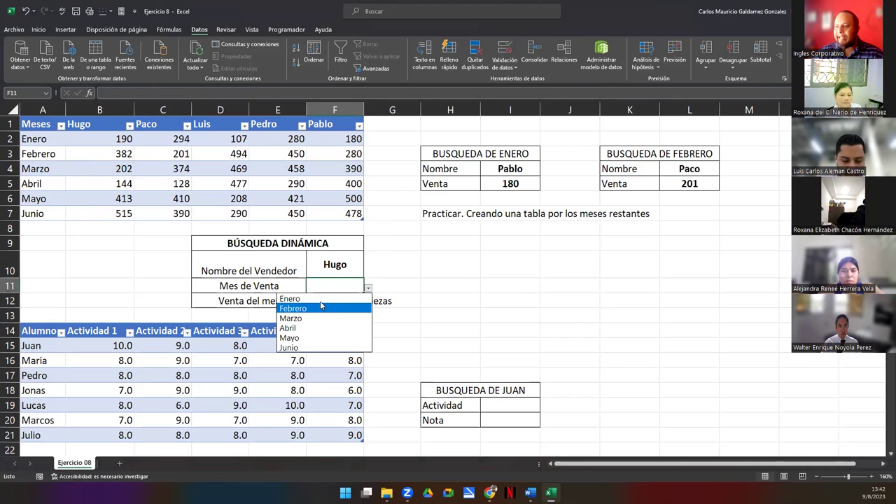
{"action": "key", "text": "Return"}
- Inspect the Enero condition at the start of G11's nested SI formula, leaving the formula unedited
{"action": "left_click", "coordinate": [390, 285]}
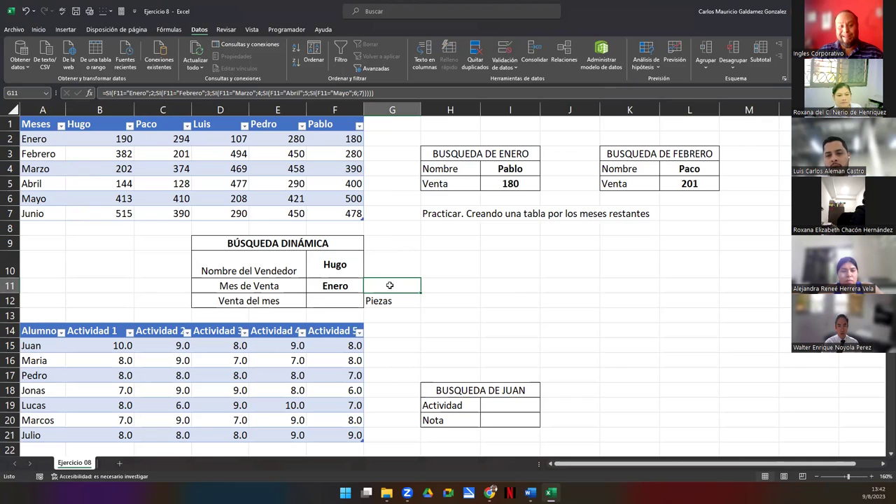
{"action": "left_click", "coordinate": [147, 92]}
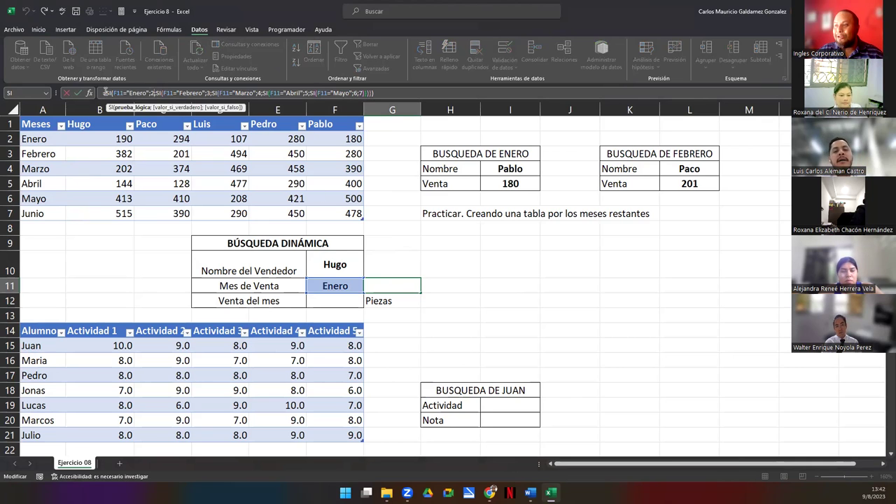
{"action": "left_click_drag", "start_coordinate": [157, 92], "coordinate": [102, 93]}
{"action": "key", "text": "ctrl+c"}
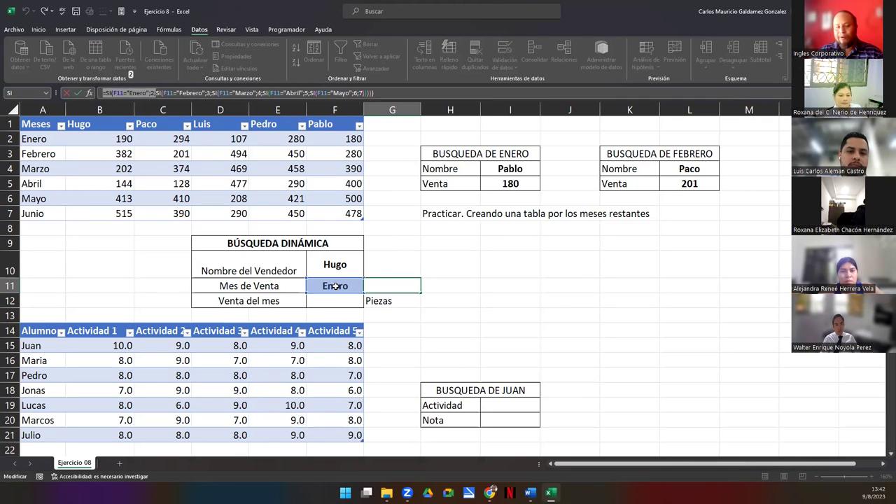
{"action": "key", "text": "Escape"}
- Choose Junio as the Mes de Venta, and review G11's fallback index 7 against the seller headers B1:F1 and the June sales B7:F7
{"action": "left_click", "coordinate": [367, 288]}
{"action": "left_click", "coordinate": [326, 348]}
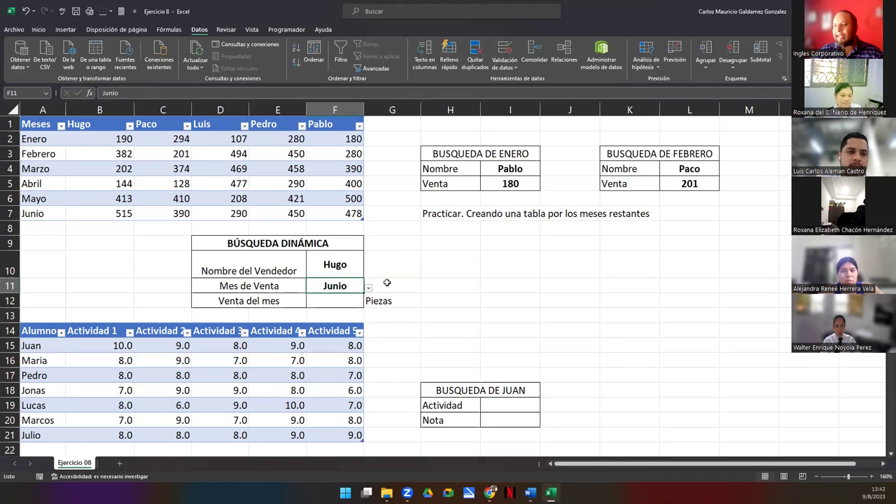
{"action": "key", "text": "Right"}
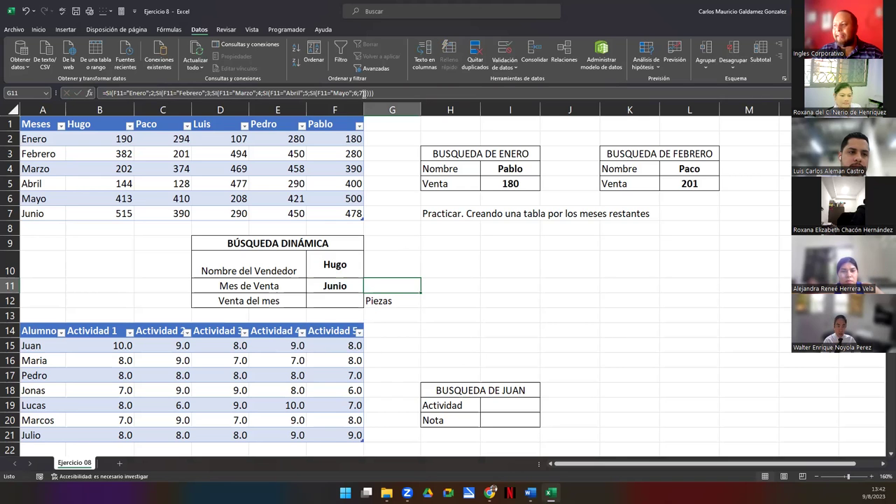
{"action": "double_click", "coordinate": [361, 92]}
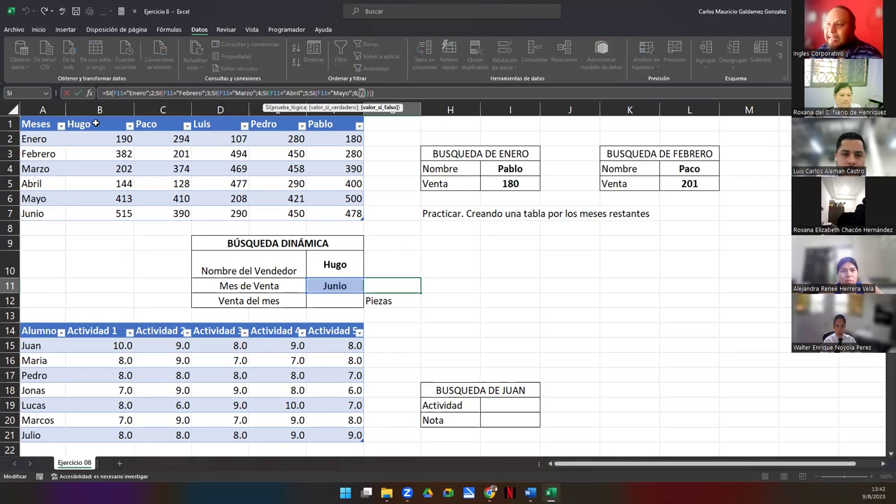
{"action": "left_click", "coordinate": [128, 117]}
{"action": "key", "text": "Escape"}
{"action": "left_click_drag", "start_coordinate": [128, 117], "coordinate": [338, 122]}
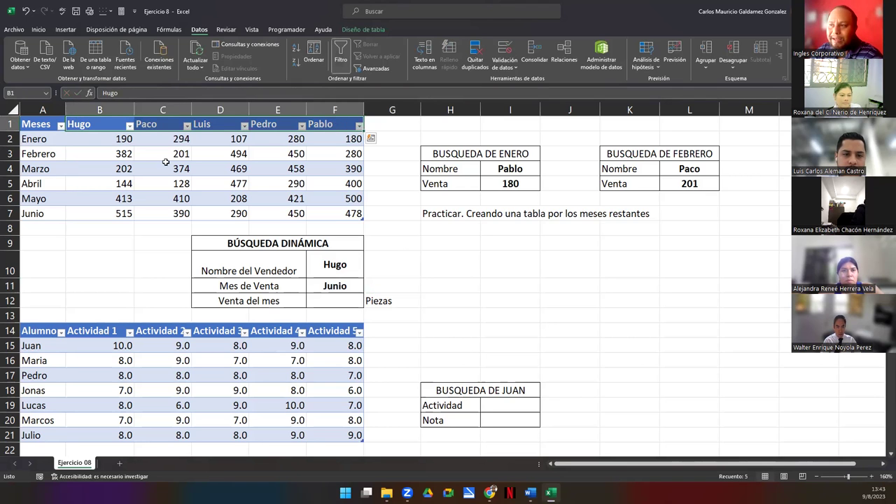
{"action": "left_click_drag", "start_coordinate": [83, 211], "coordinate": [350, 215]}
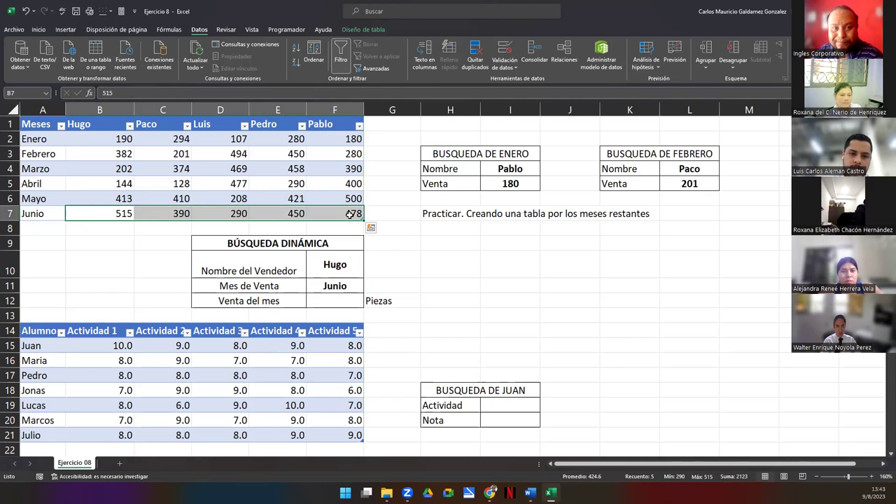
- Begin a BUSCARH formula in the Venta del mes cell F12, looking up F10 in the sales table range B1:F7
{"action": "left_click", "coordinate": [329, 302]}
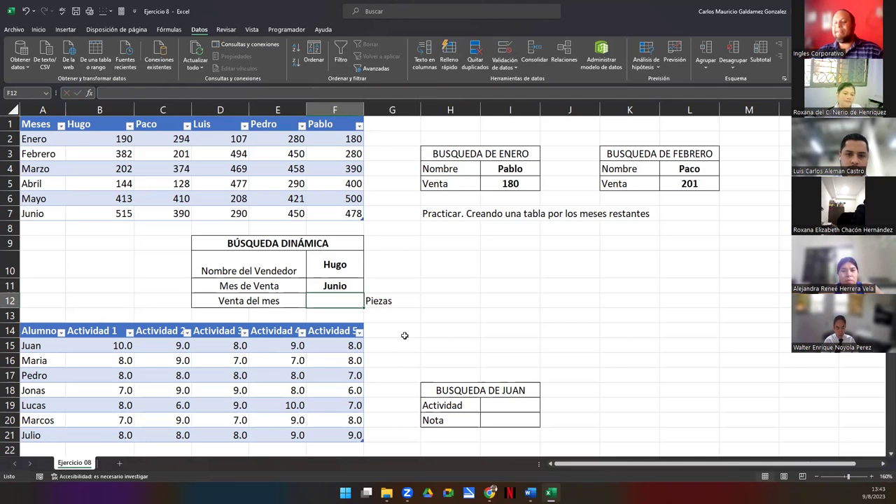
{"action": "type", "text": "="}
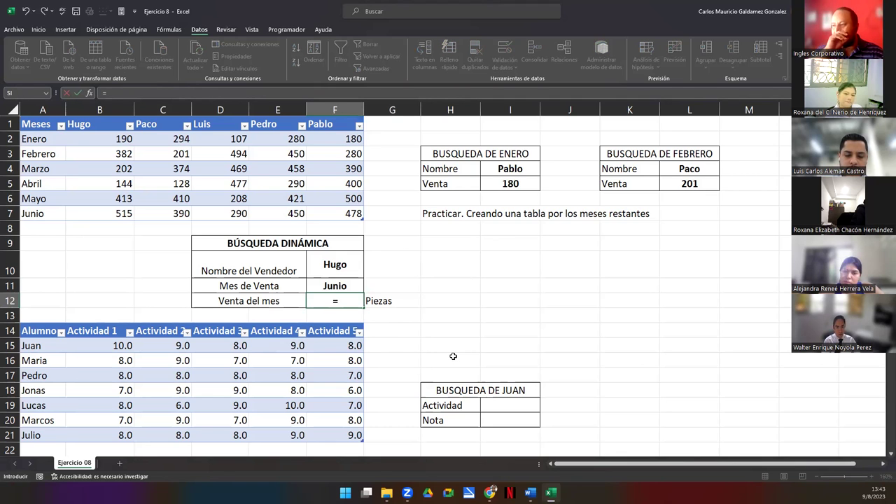
{"action": "type", "text": "buscar"}
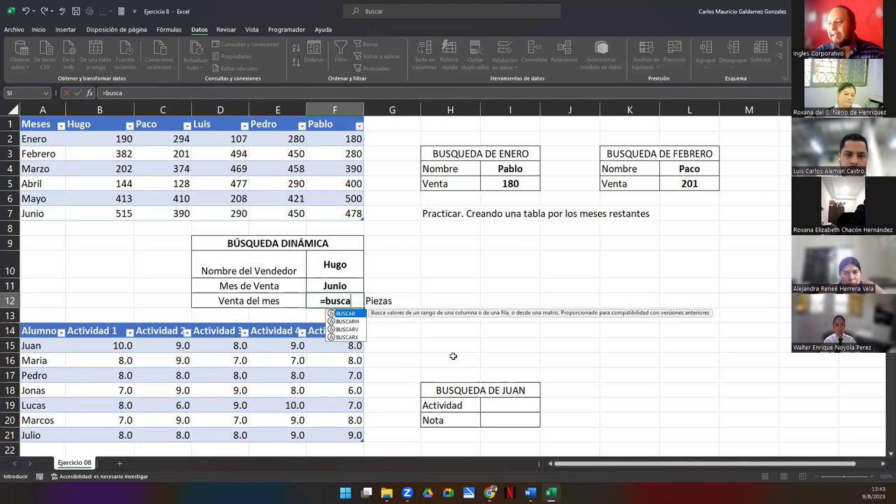
{"action": "key", "text": "Tab"}
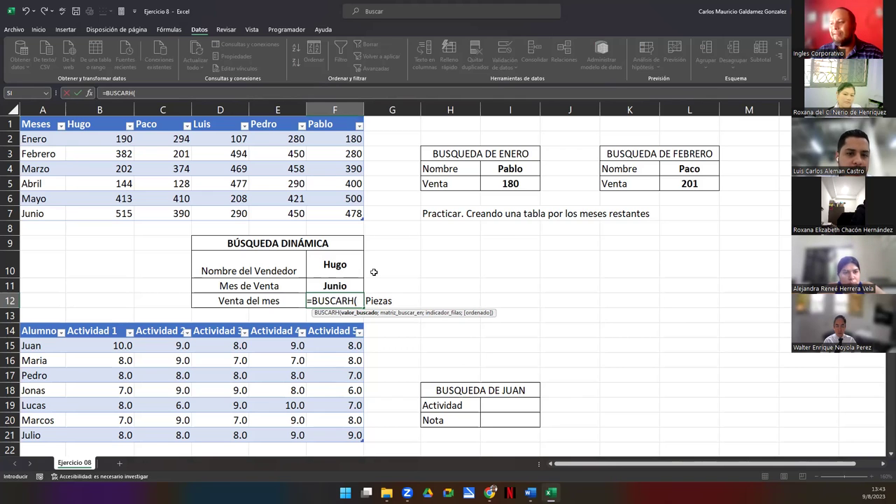
{"action": "left_click", "coordinate": [323, 271]}
{"action": "type", "text": ";"}
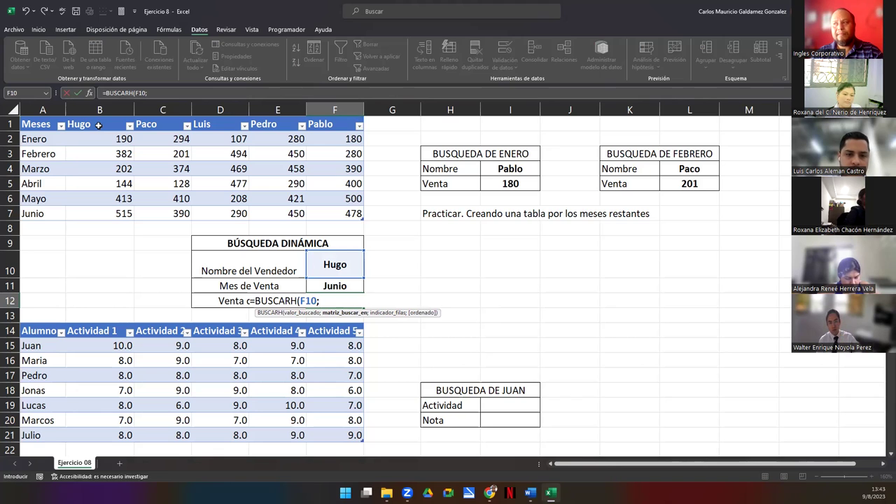
{"action": "left_click_drag", "start_coordinate": [98, 124], "coordinate": [330, 203]}
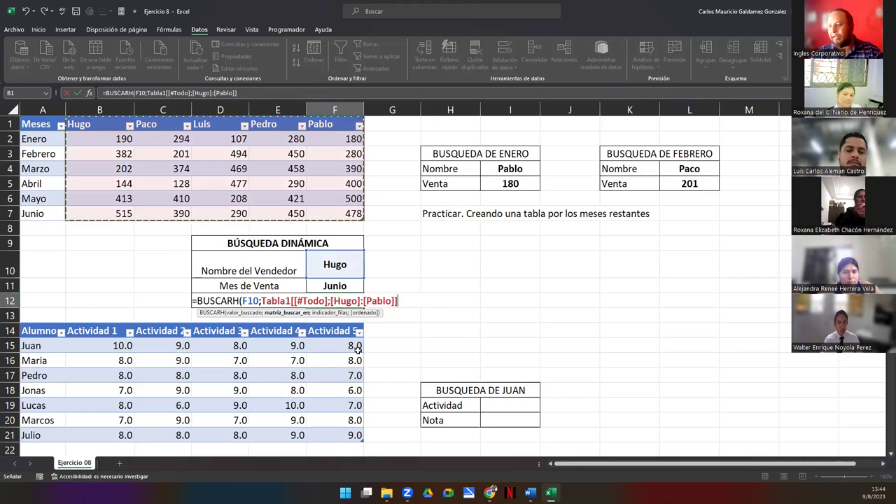
{"action": "type", "text": ";"}
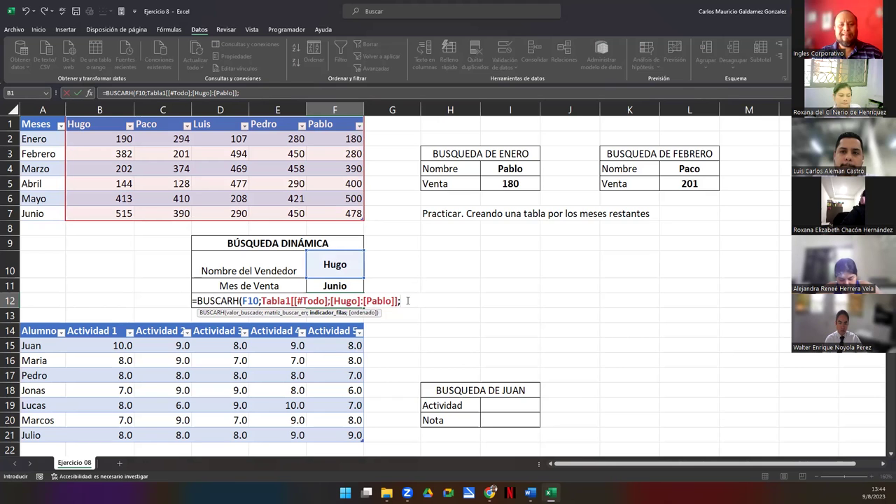
- Complete F12's BUSCARH formula with G11 as the row index and FALSO for an exact match
{"action": "left_click", "coordinate": [381, 285]}
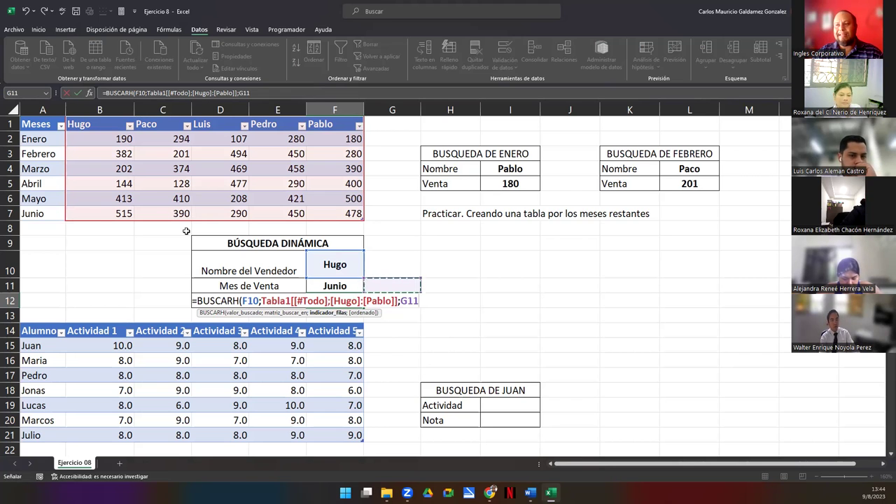
{"action": "type", "text": ";"}
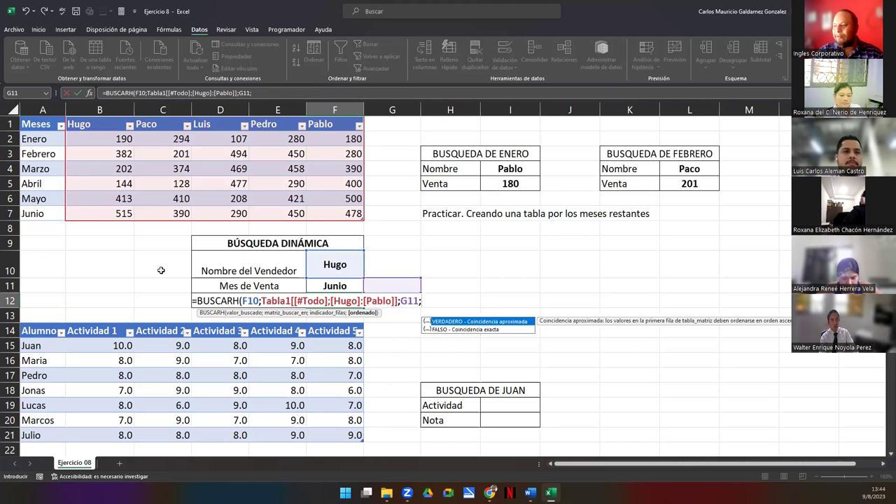
{"action": "key", "text": "Down"}
{"action": "key", "text": "Tab"}
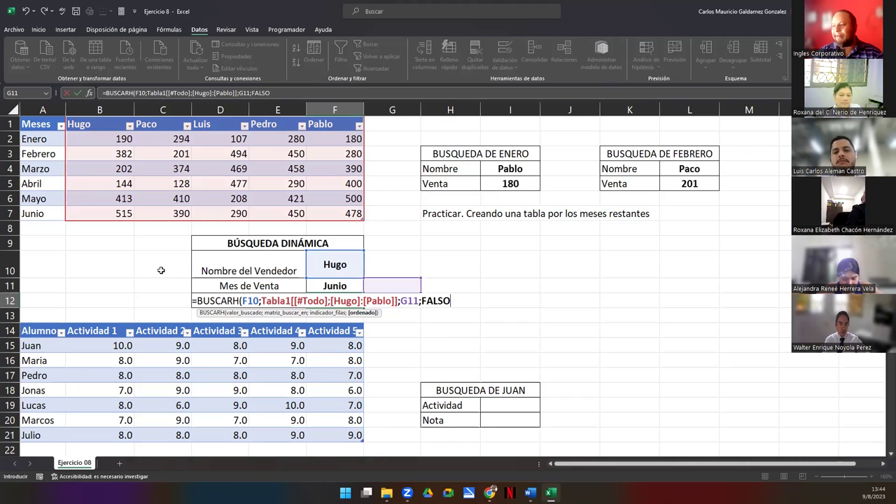
{"action": "key", "text": "Right"}
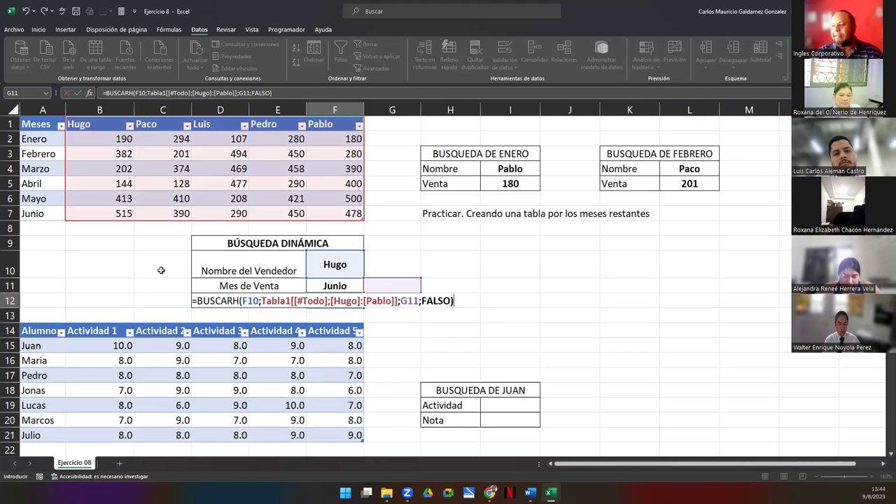
{"action": "key", "text": "Return"}
{"action": "key", "text": "Up"}
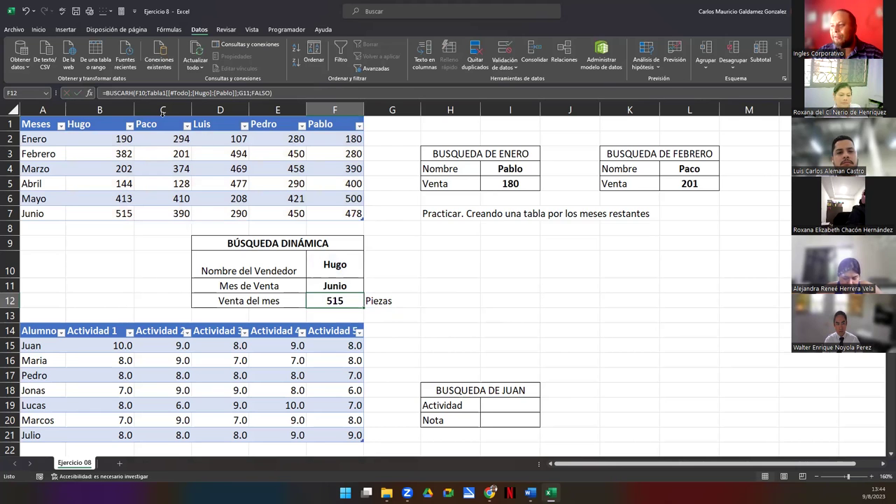
- Check the Venta del mes result against the intersection of column B and the Junio row
{"action": "left_click", "coordinate": [99, 110]}
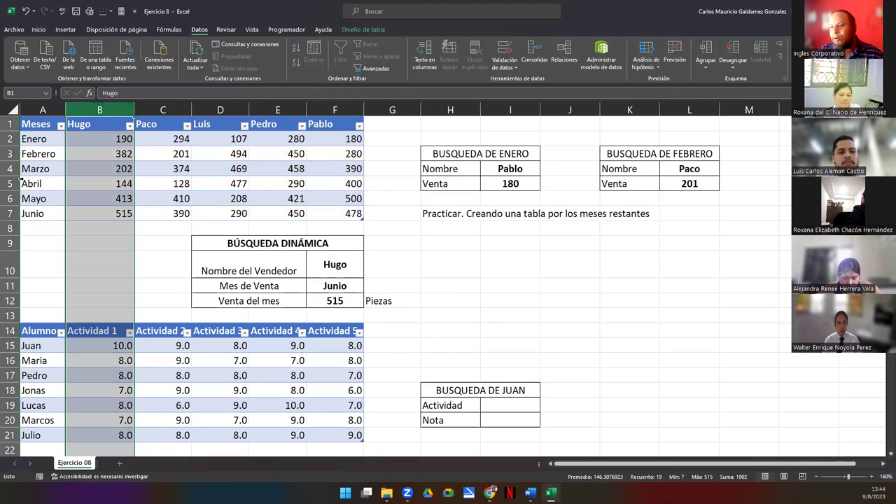
{"action": "left_click", "coordinate": [10, 214], "text": "ctrl"}
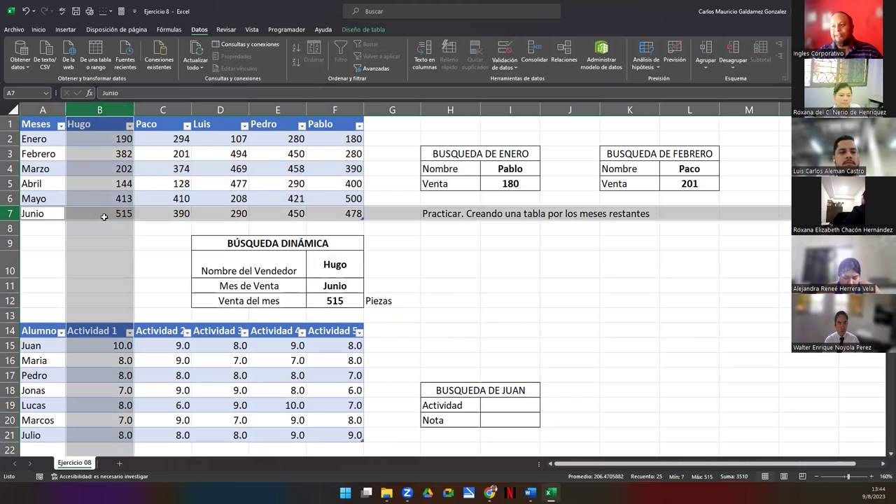
{"action": "left_click", "coordinate": [405, 299]}
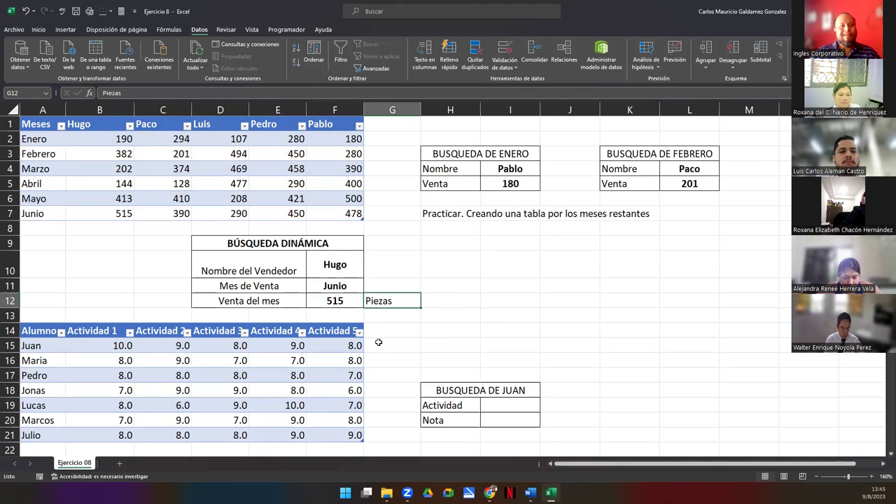
- Choose the last seller in the Nombre del Vendedor list, and compare the Venta del mes with F7
{"action": "left_click", "coordinate": [358, 268]}
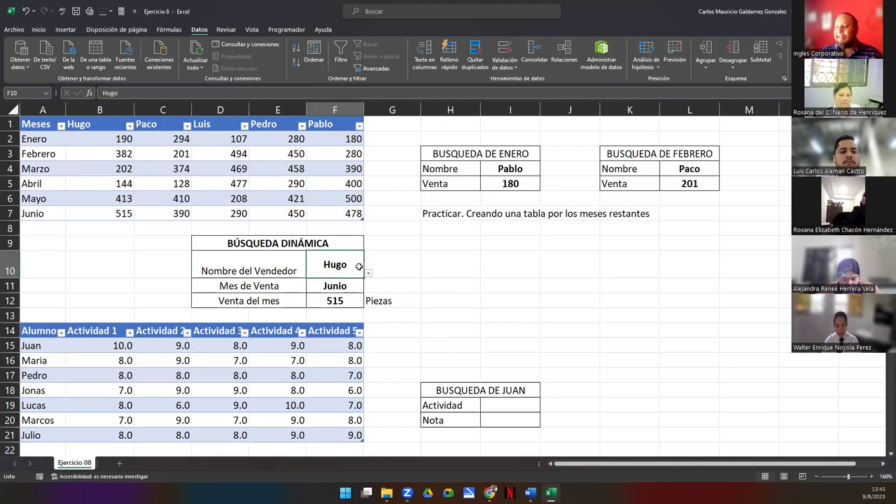
{"action": "left_click", "coordinate": [369, 273]}
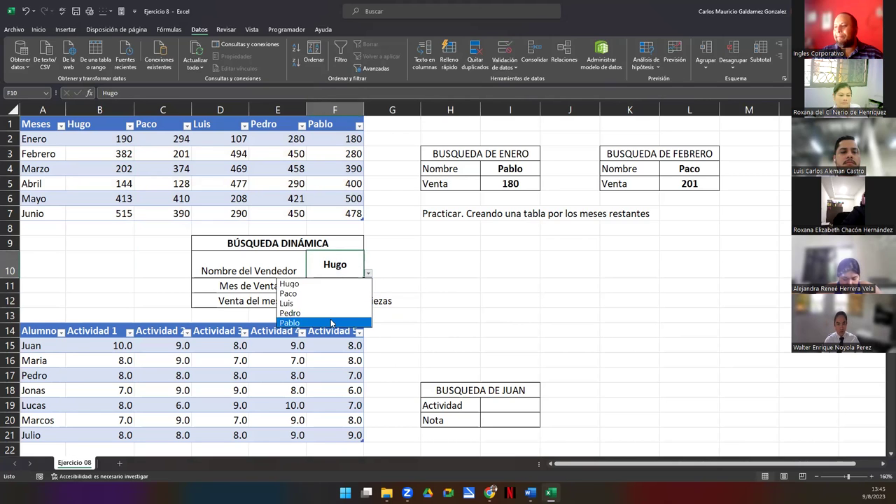
{"action": "left_click", "coordinate": [330, 321]}
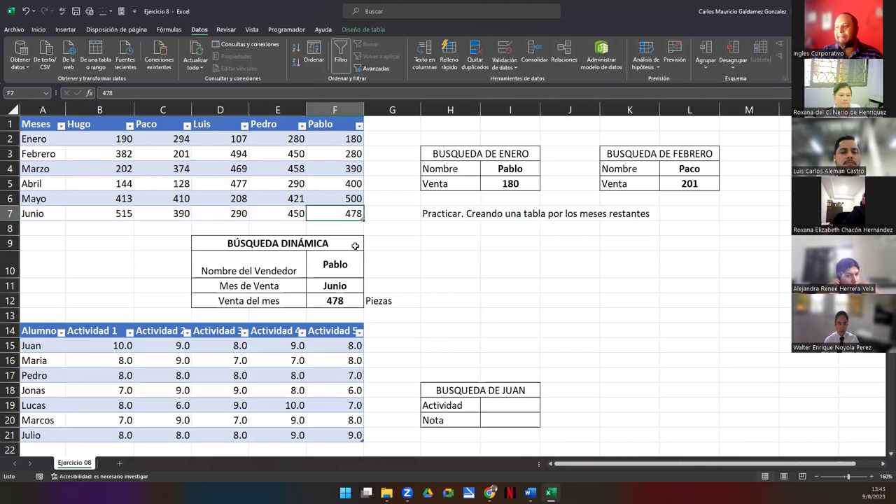
{"action": "left_click", "coordinate": [357, 299]}
- Choose Marzo as the Mes de Venta, and check the Venta del mes against cell F4
{"action": "left_click", "coordinate": [356, 289]}
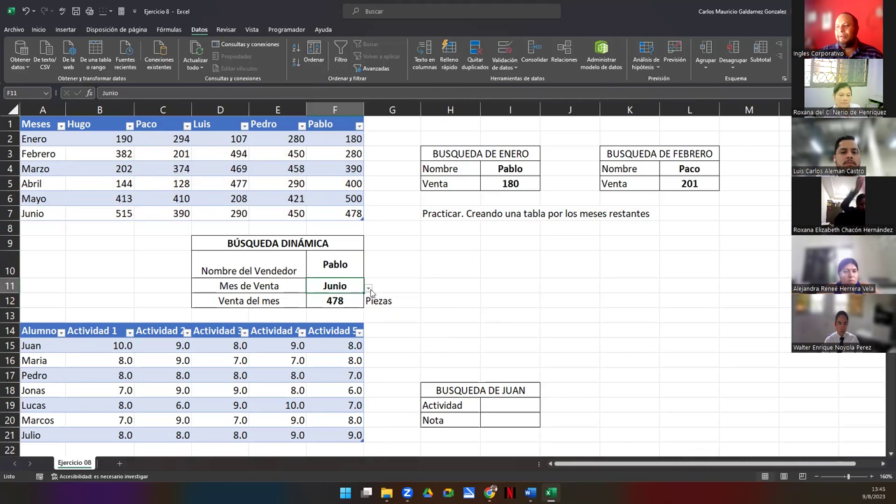
{"action": "left_click", "coordinate": [368, 287]}
{"action": "key", "text": "Up"}
{"action": "key", "text": "Up"}
{"action": "key", "text": "Up"}
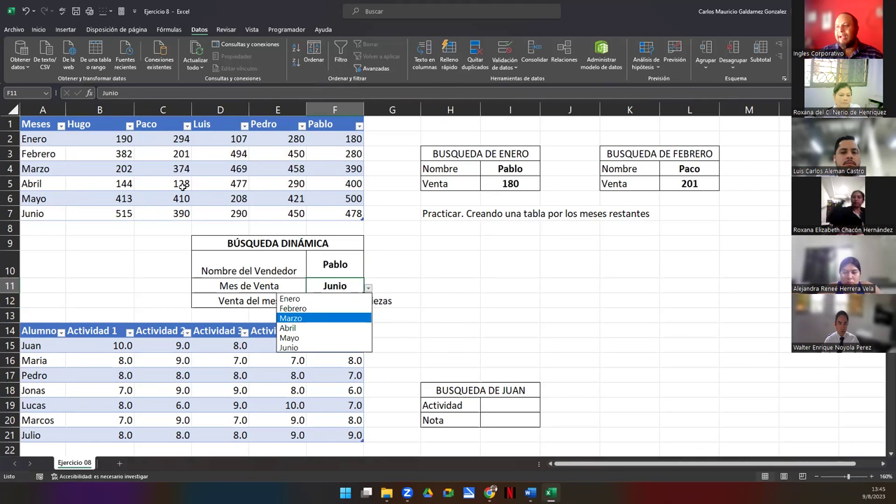
{"action": "key", "text": "Return"}
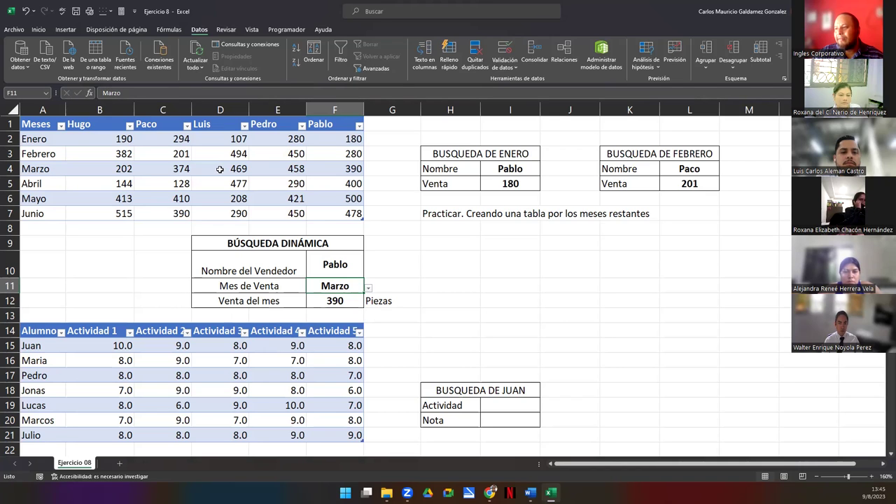
{"action": "left_click", "coordinate": [343, 171]}
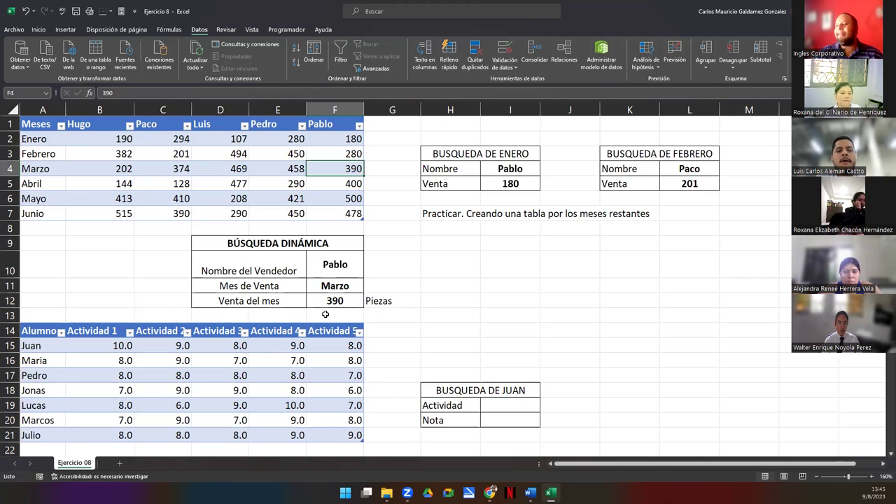
- Review the BÚSQUEDA DINÁMICA table: the seller in F10, the month in F11, the F12 lookup formula and the hidden G11 index
{"action": "left_click", "coordinate": [334, 266]}
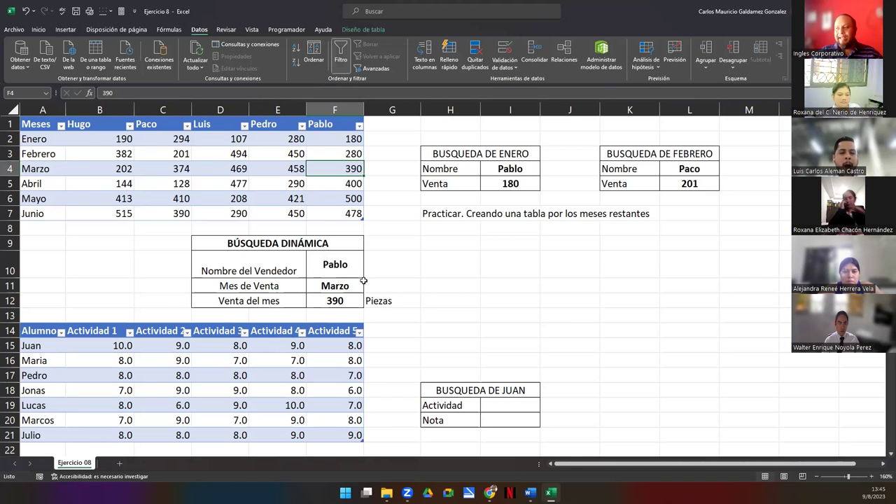
{"action": "left_click_drag", "start_coordinate": [250, 243], "coordinate": [270, 295]}
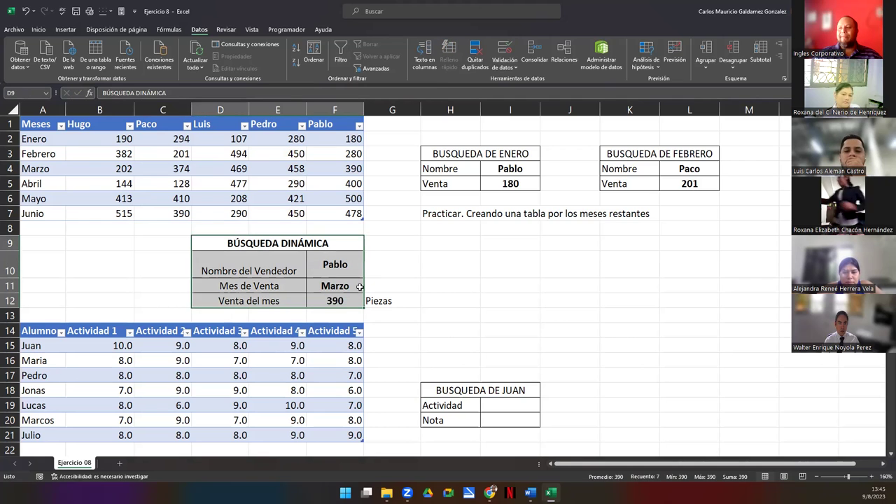
{"action": "left_click", "coordinate": [341, 267]}
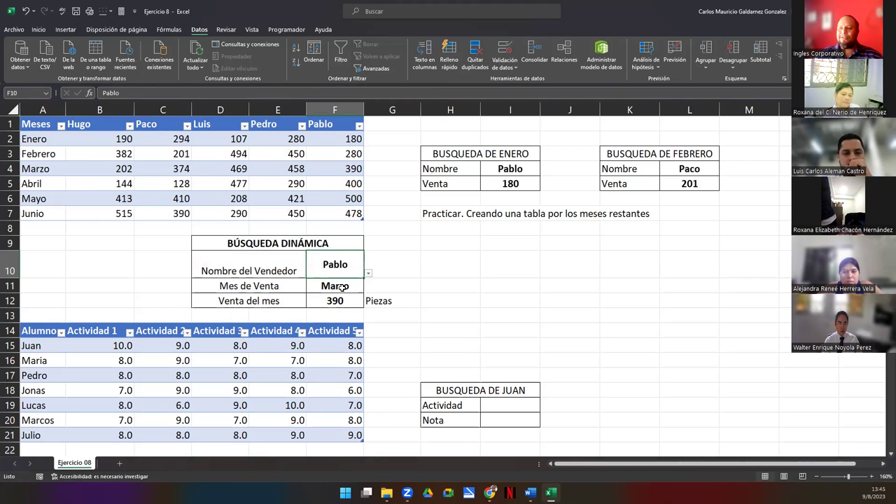
{"action": "left_click", "coordinate": [343, 287]}
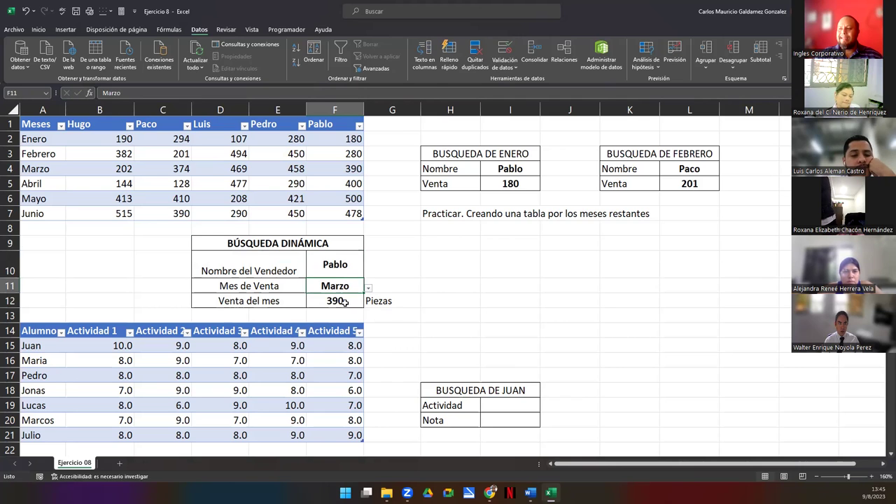
{"action": "left_click", "coordinate": [344, 302]}
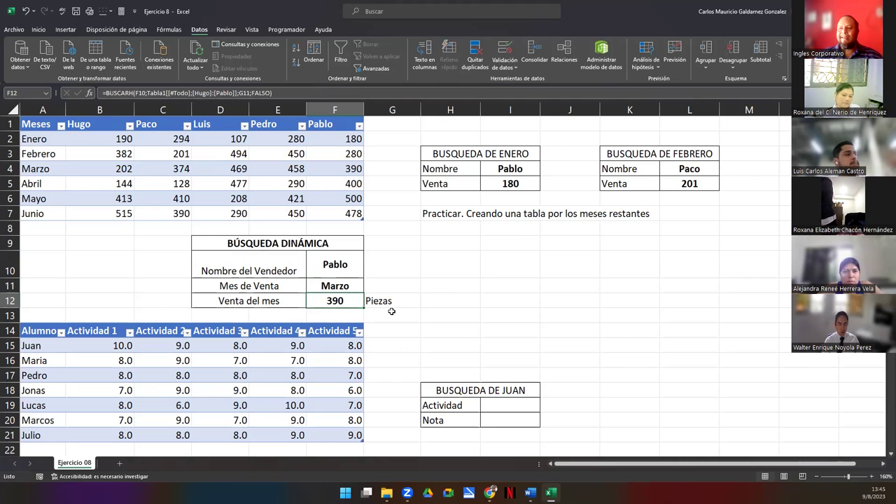
{"action": "left_click", "coordinate": [397, 304]}
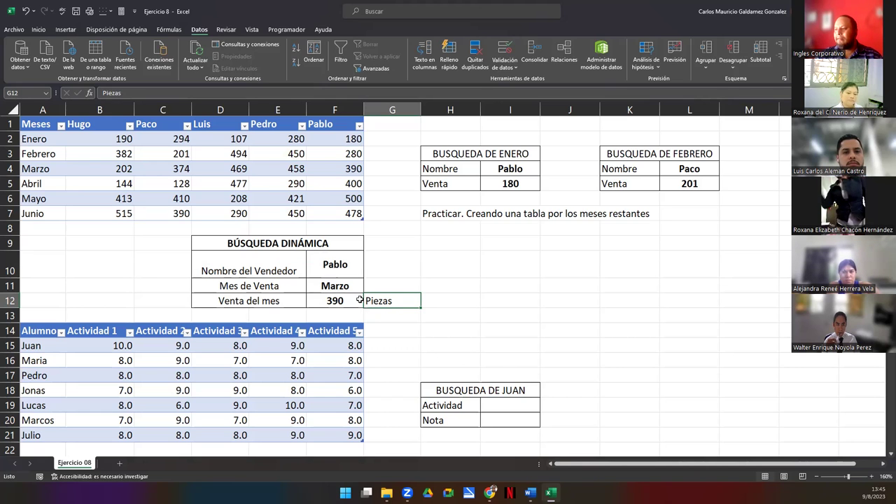
{"action": "left_click", "coordinate": [378, 287]}
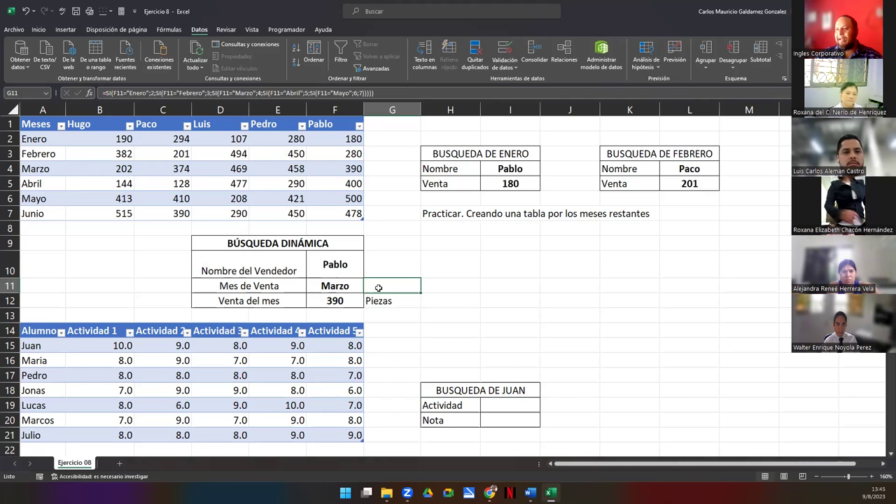
{"action": "left_click", "coordinate": [334, 301]}
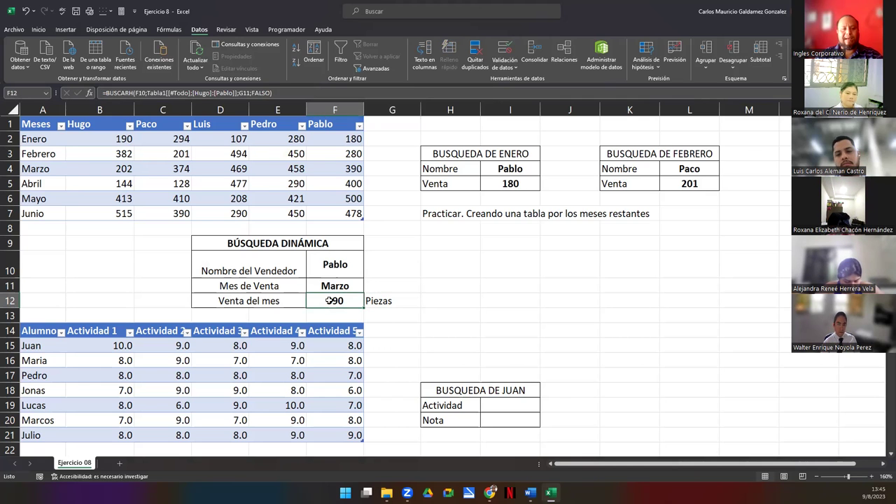
- Inspect the G11 row index and the table range arguments in F12's BUSCARH formula
{"action": "double_click", "coordinate": [335, 301]}
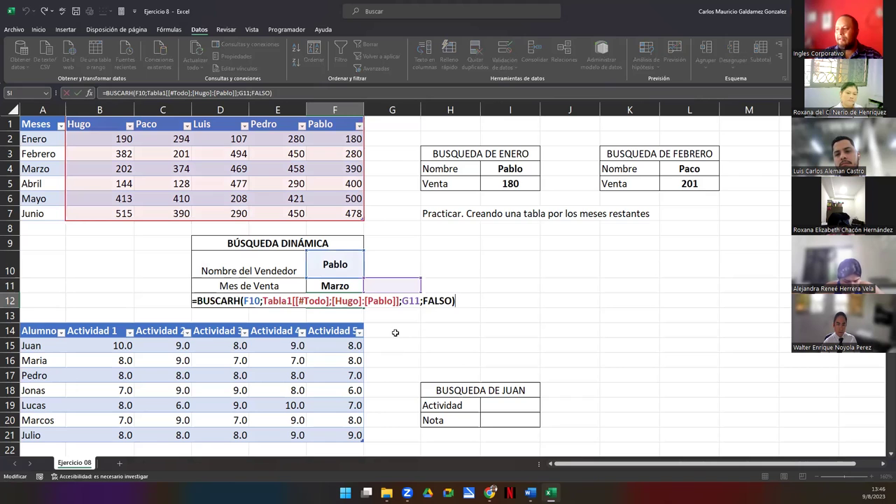
{"action": "left_click_drag", "start_coordinate": [403, 301], "coordinate": [421, 301]}
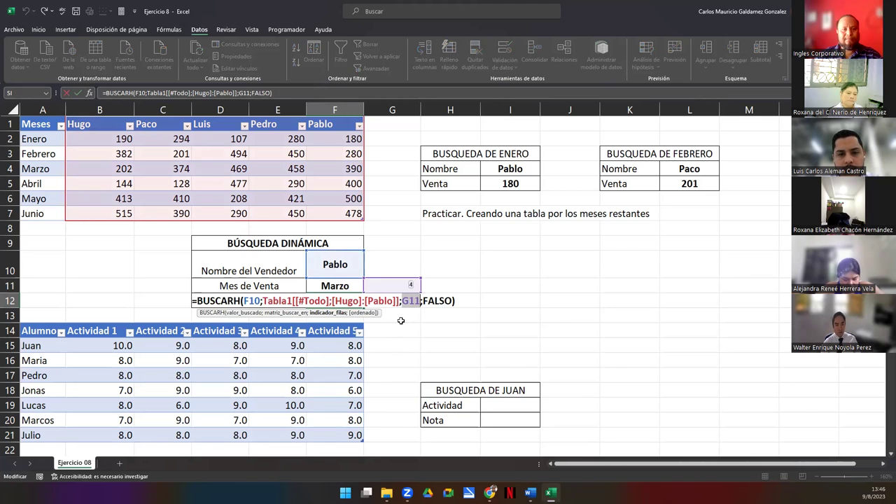
{"action": "left_click", "coordinate": [263, 301]}
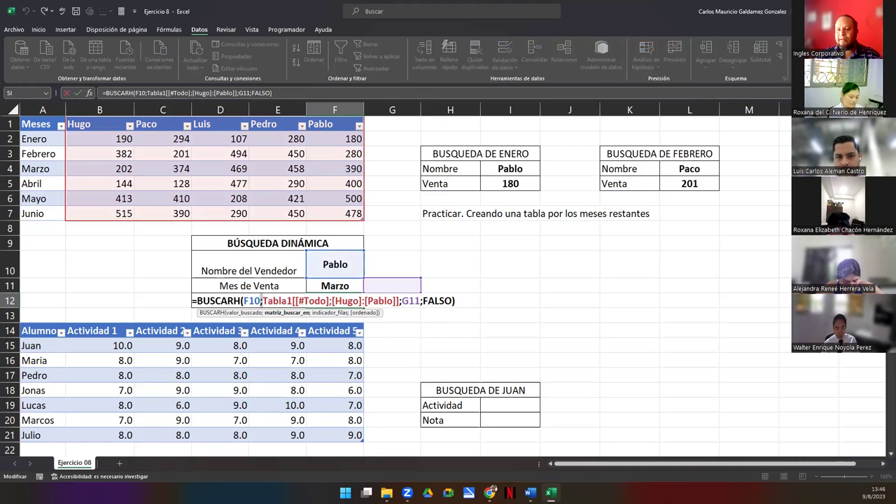
- Choose the third seller as Nombre del Vendedor and Febrero as Mes de Venta, and check the Venta del mes
{"action": "left_click", "coordinate": [354, 271]}
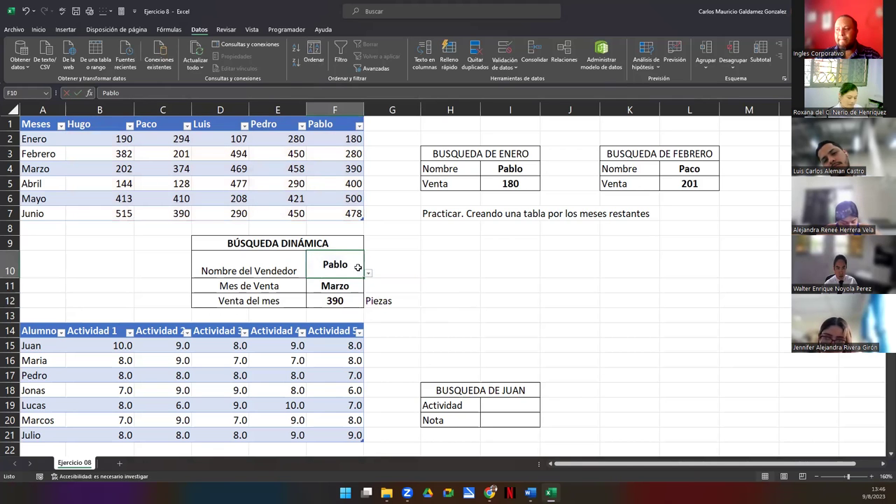
{"action": "left_click", "coordinate": [368, 274]}
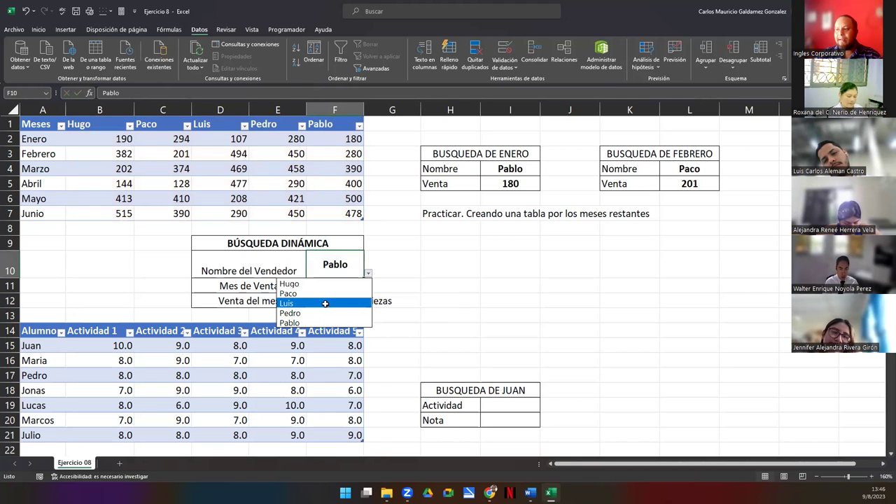
{"action": "left_click", "coordinate": [357, 304]}
{"action": "left_click", "coordinate": [350, 286]}
{"action": "left_click", "coordinate": [368, 288]}
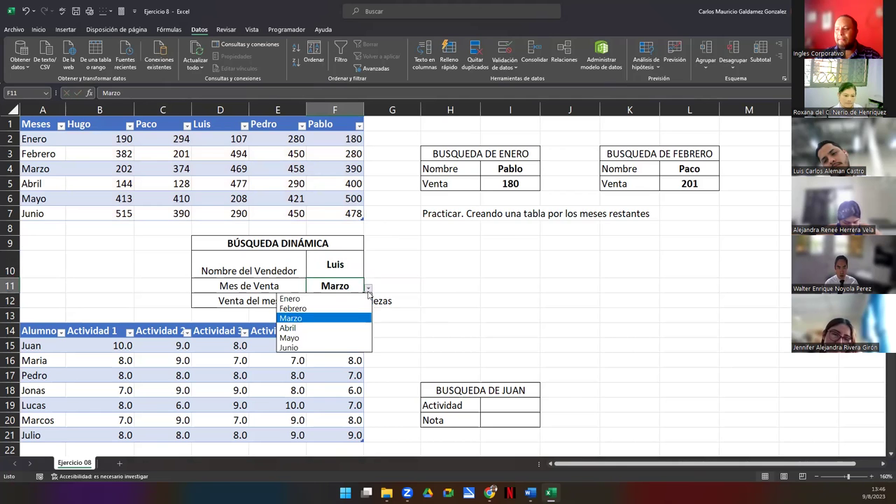
{"action": "left_click", "coordinate": [338, 308]}
{"action": "left_click", "coordinate": [336, 302]}
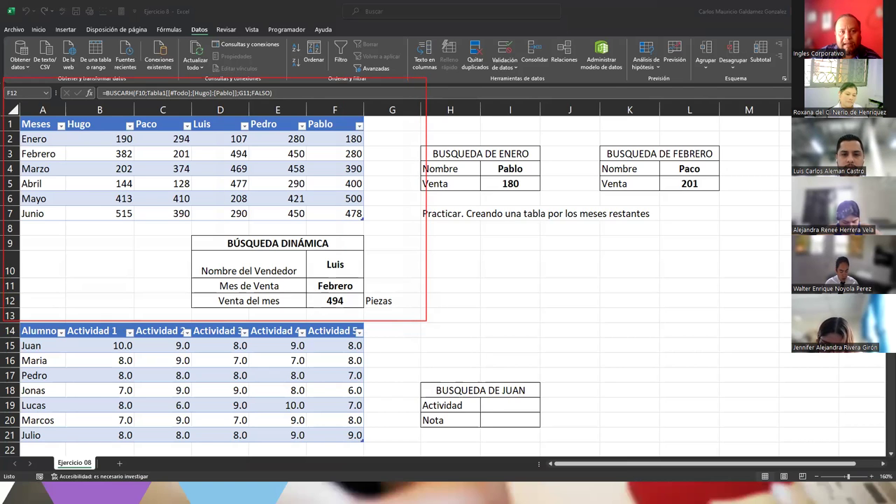
- Review the arguments of F12's BUSCARH formula, especially the F10 lookup value and the table range, leaving the formula as it is
{"action": "left_click", "coordinate": [325, 299]}
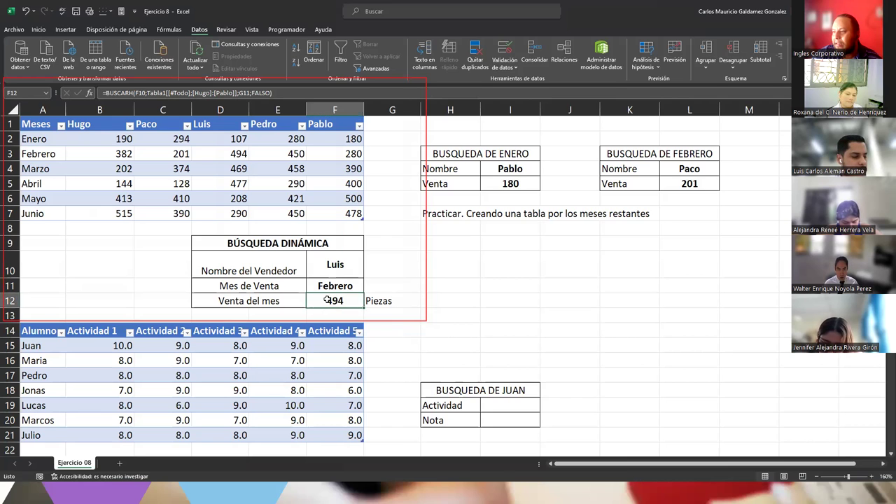
{"action": "left_click", "coordinate": [218, 94]}
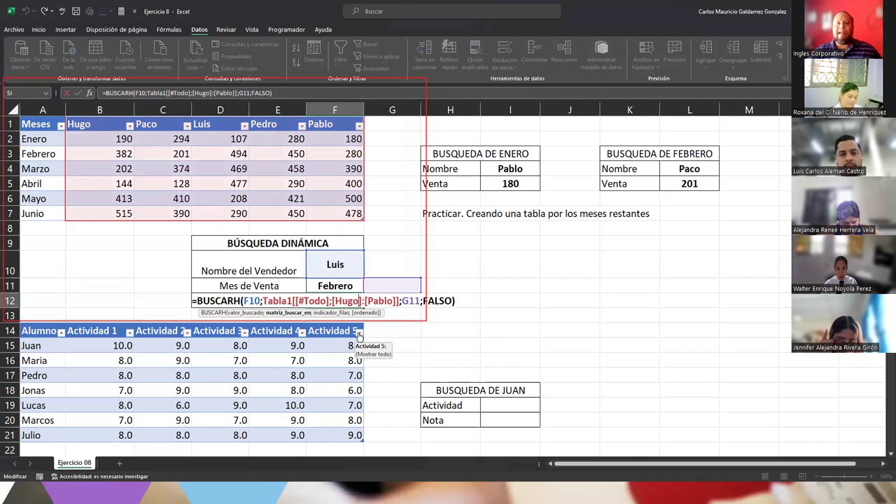
{"action": "key", "text": "alt+Tab"}
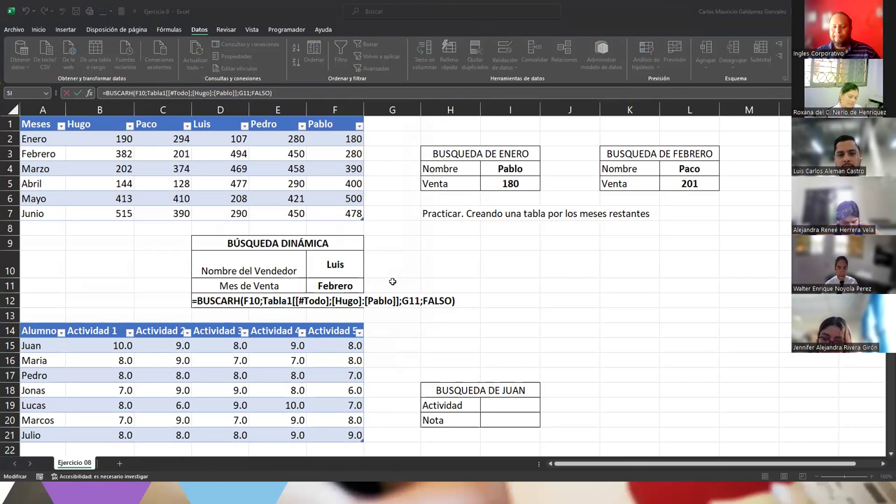
{"action": "key", "text": "alt+Tab"}
{"action": "key", "text": "ctrl+Return"}
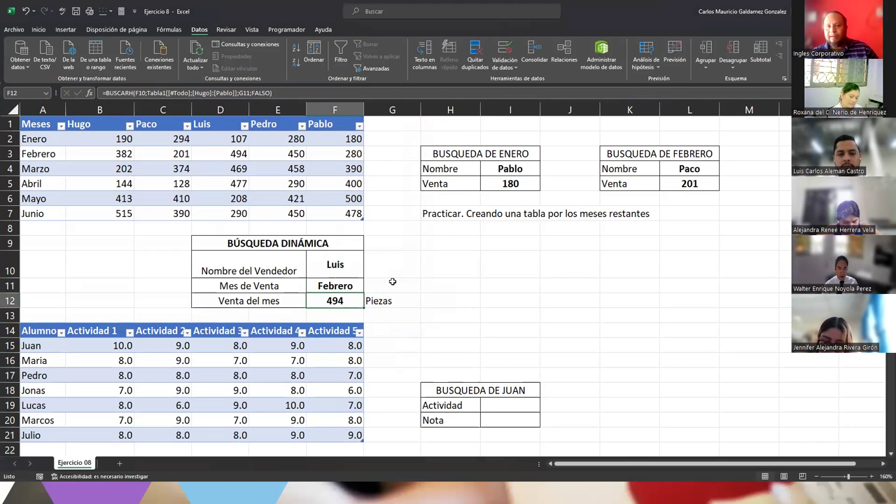
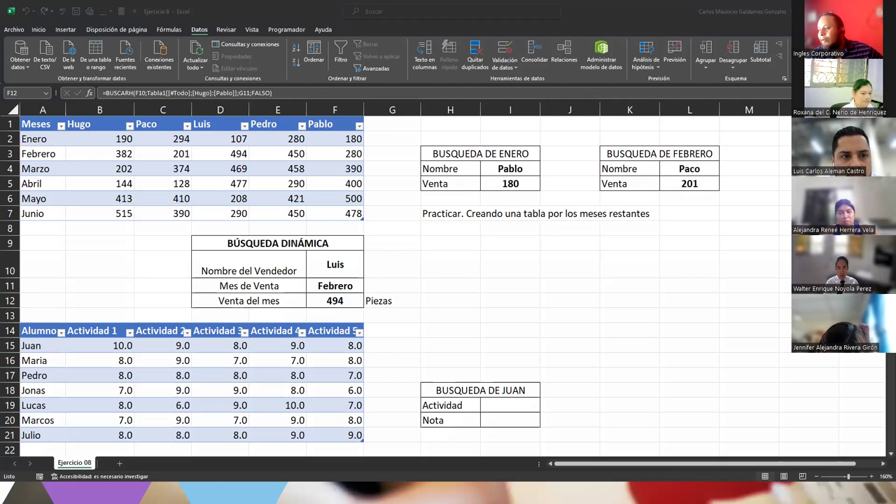
{"action": "left_click", "coordinate": [322, 306]}
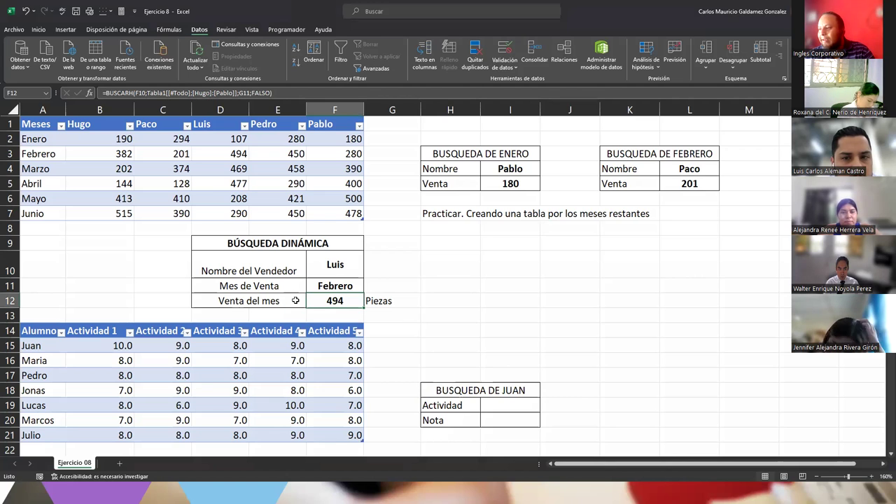
{"action": "double_click", "coordinate": [332, 302]}
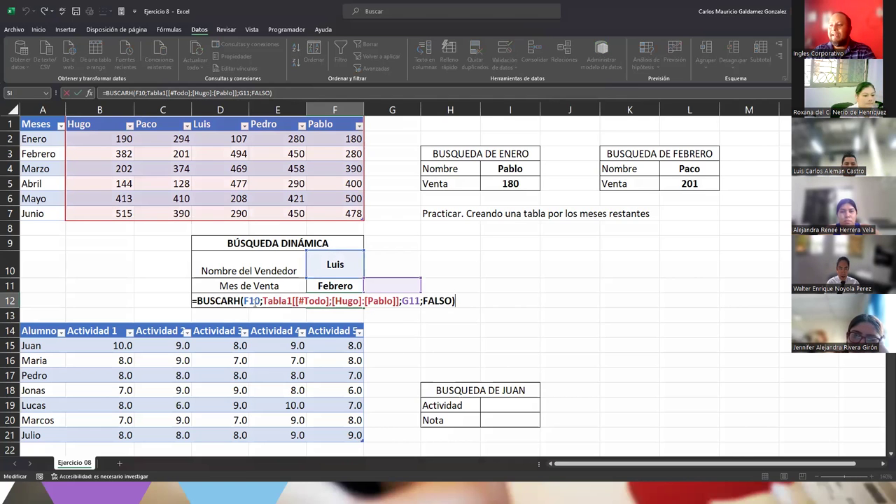
{"action": "left_click", "coordinate": [255, 301]}
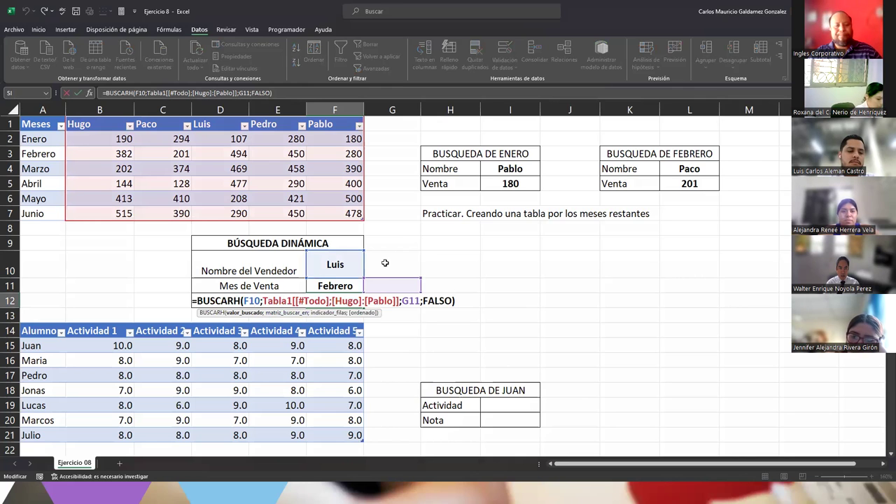
{"action": "key", "text": "Return"}
{"action": "left_click", "coordinate": [452, 285]}
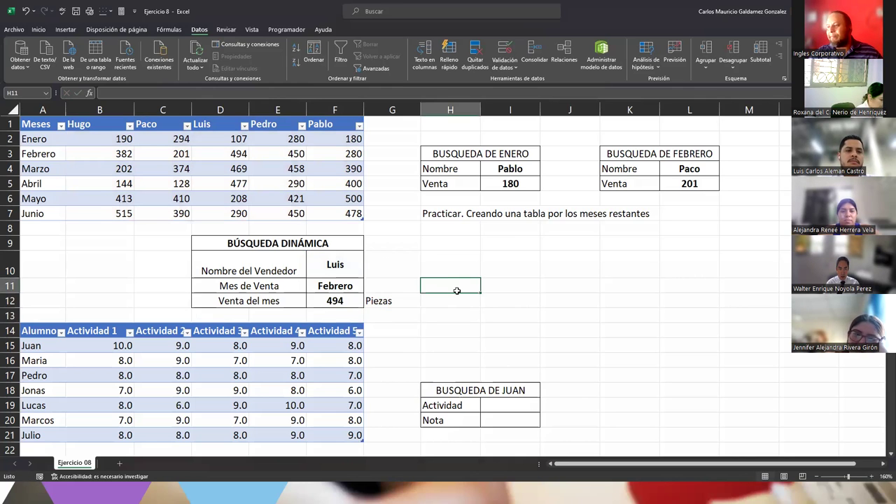
- Add a Lista data validation to the Actividad cell I19 in the student lookup table, sourced from =$B$14:$F$14, and check its options
{"action": "scroll", "coordinate": [733, 310], "scroll_direction": "down", "scroll_amount": 5}
{"action": "scroll", "coordinate": [347, 411], "scroll_direction": "up", "scroll_amount": 1}
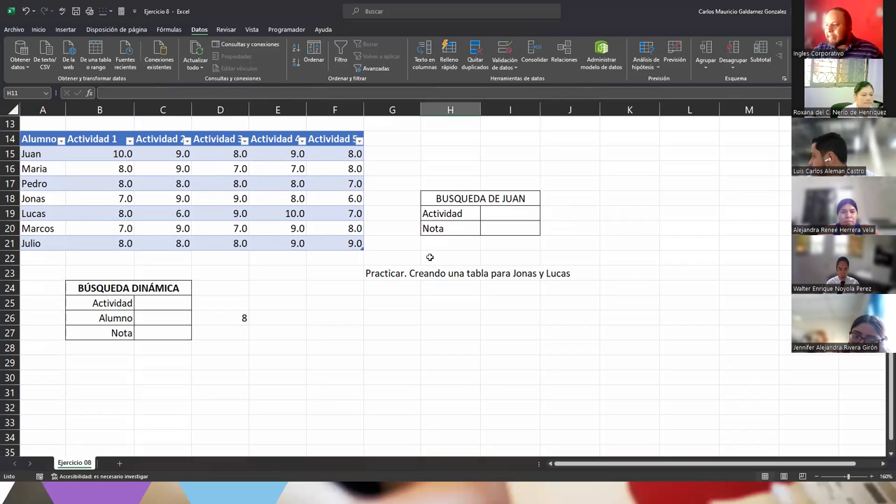
{"action": "left_click_drag", "start_coordinate": [458, 202], "coordinate": [487, 229]}
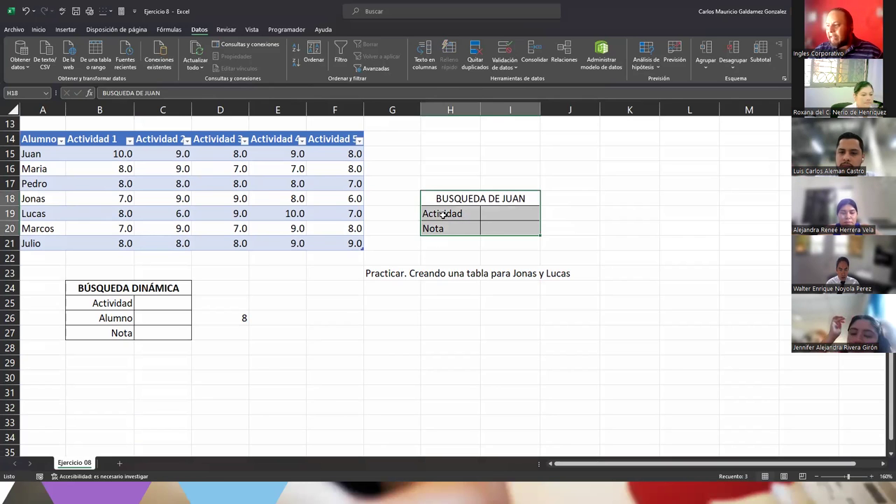
{"action": "left_click", "coordinate": [494, 217]}
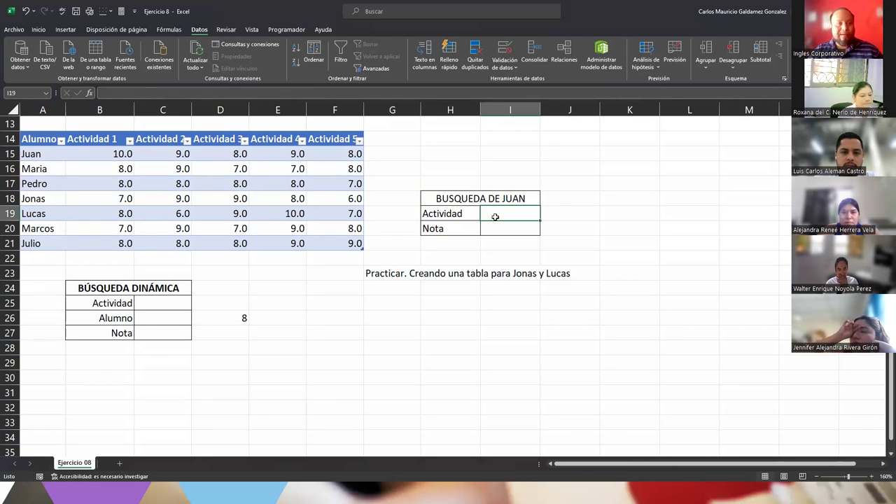
{"action": "left_click", "coordinate": [462, 228]}
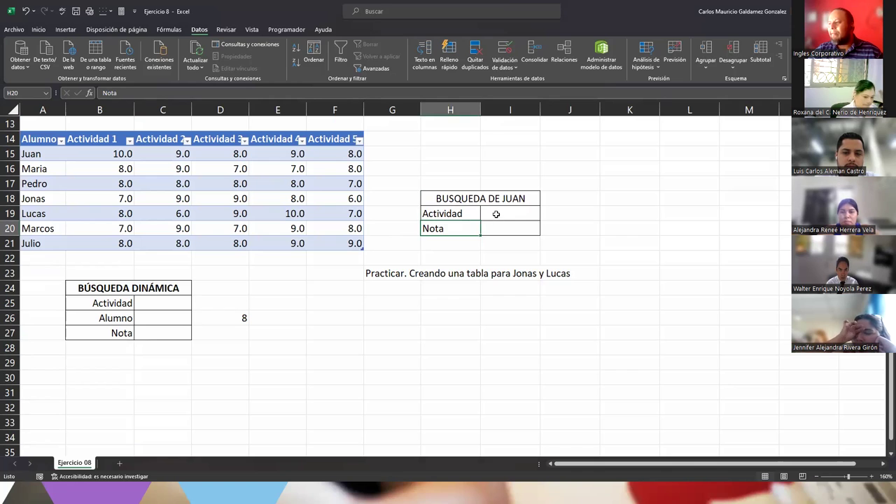
{"action": "left_click", "coordinate": [496, 214]}
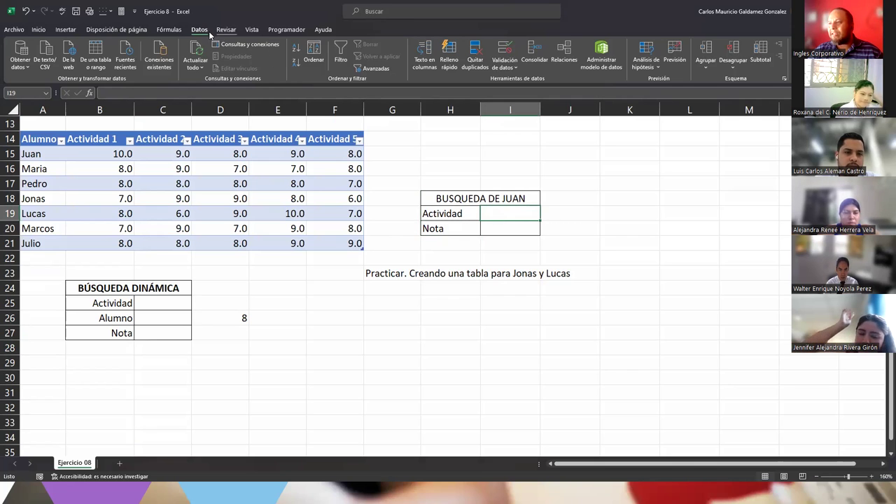
{"action": "left_click", "coordinate": [505, 58]}
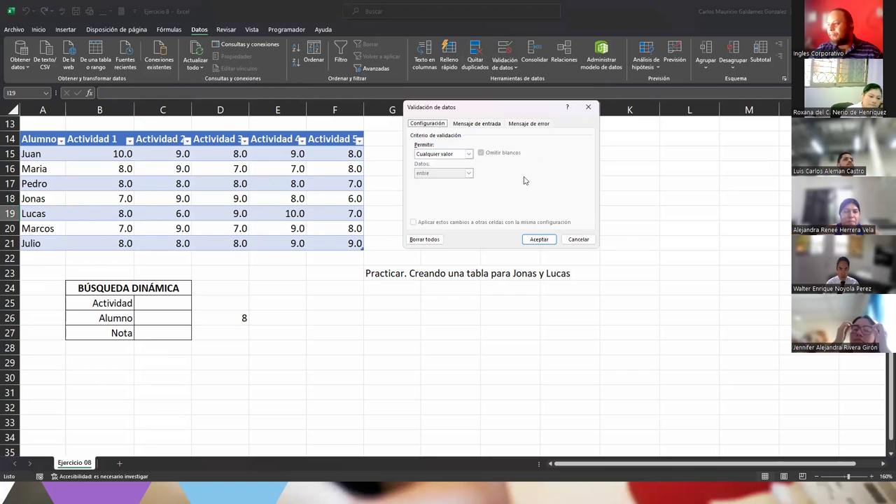
{"action": "left_click", "coordinate": [468, 154]}
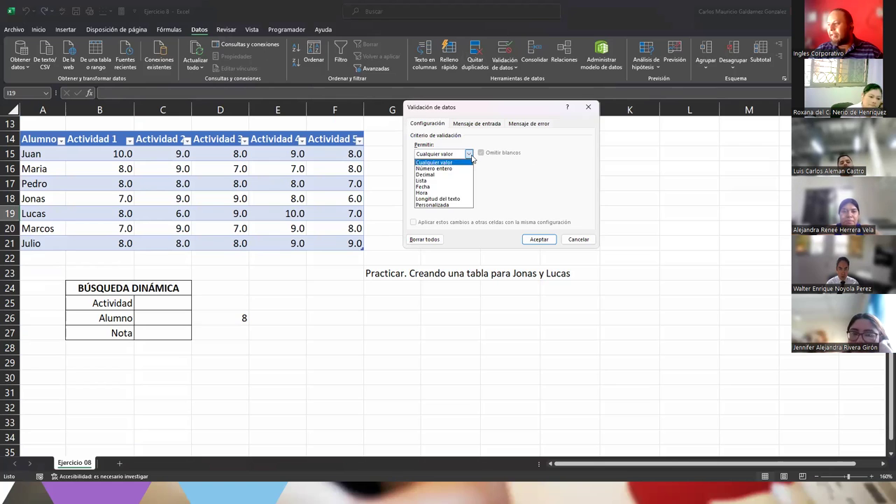
{"action": "left_click", "coordinate": [446, 181]}
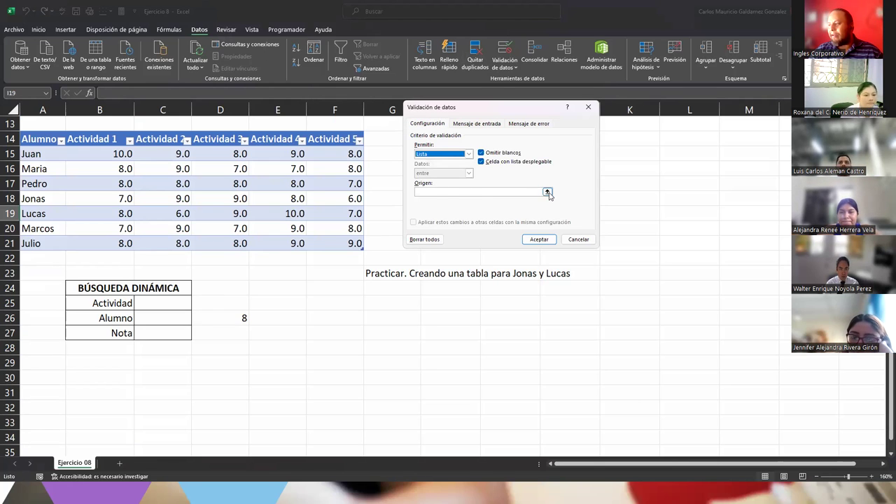
{"action": "left_click", "coordinate": [547, 193]}
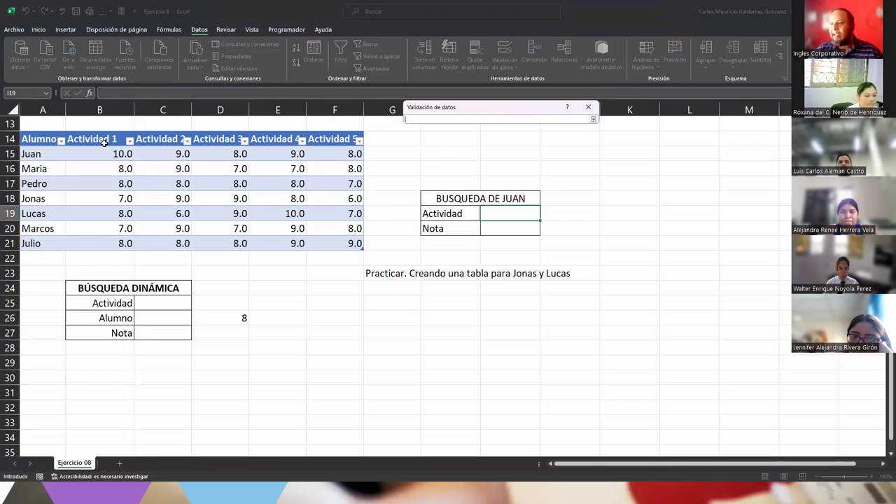
{"action": "left_click_drag", "start_coordinate": [88, 139], "coordinate": [361, 138]}
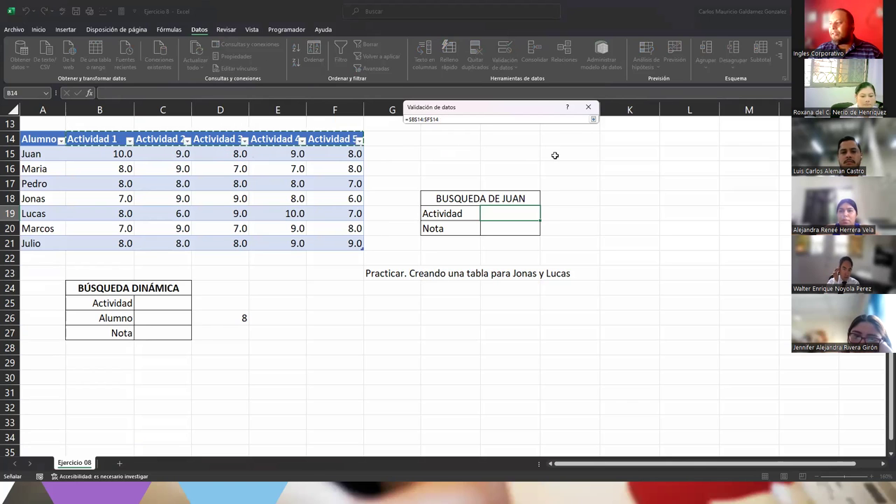
{"action": "left_click", "coordinate": [593, 119]}
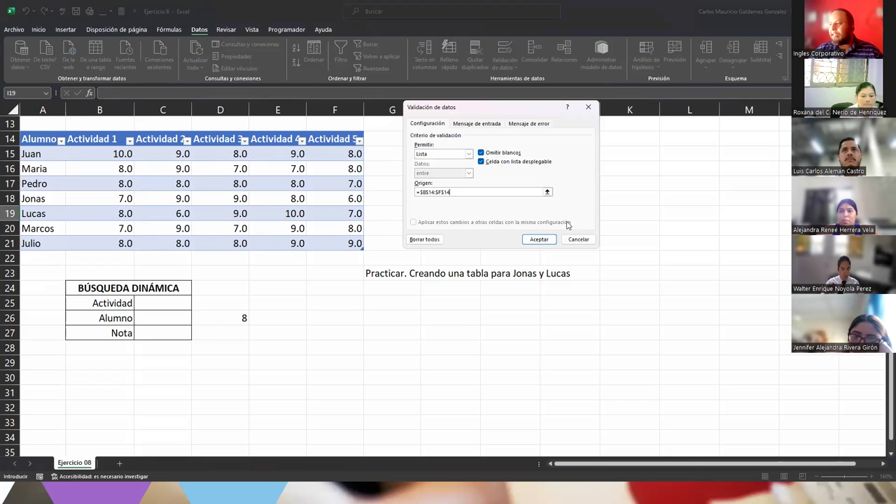
{"action": "left_click", "coordinate": [539, 238]}
{"action": "left_click", "coordinate": [545, 216]}
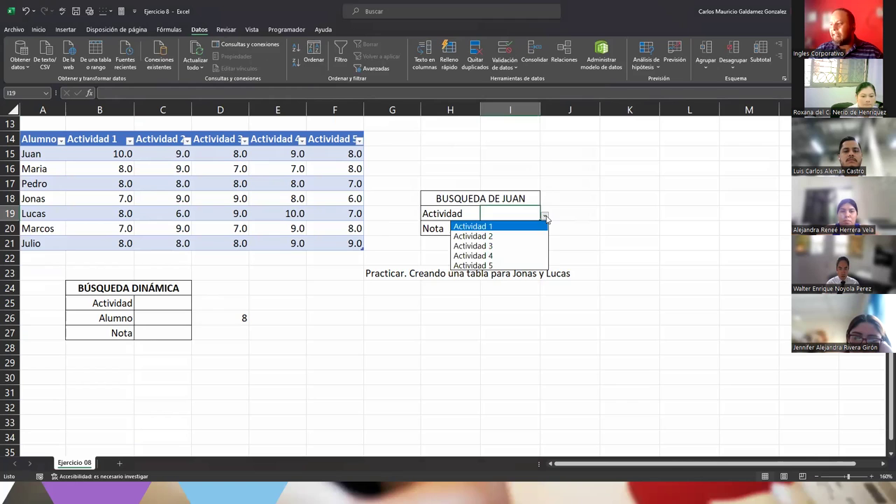
{"action": "key", "text": "Escape"}
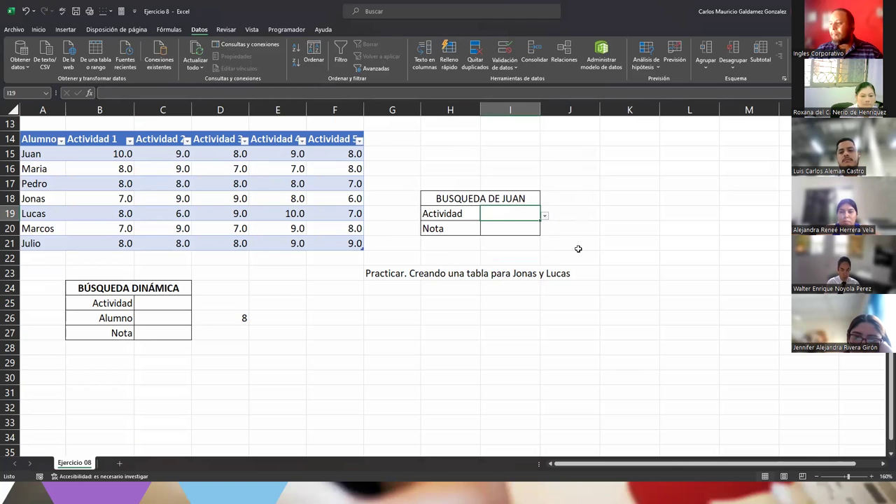
- Start a BUSCARH formula in the Nota cell I20 of the student lookup table, with I19 as the lookup value
{"action": "left_click", "coordinate": [502, 232]}
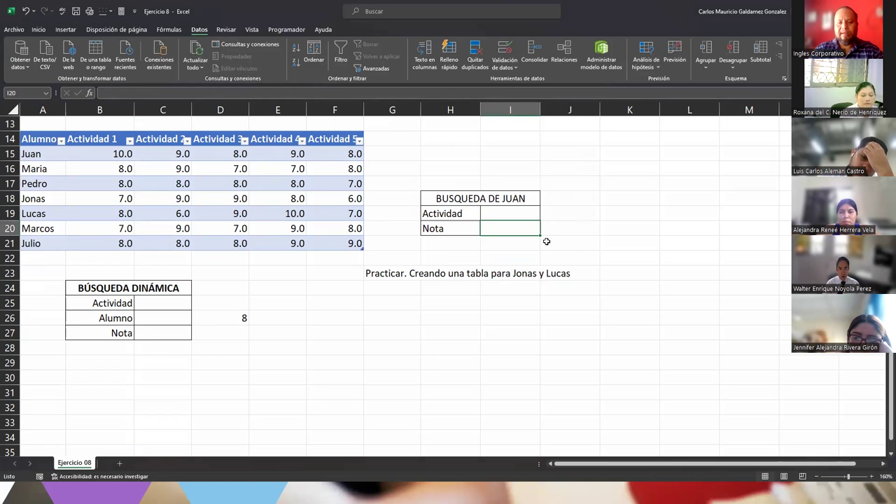
{"action": "type", "text": "="}
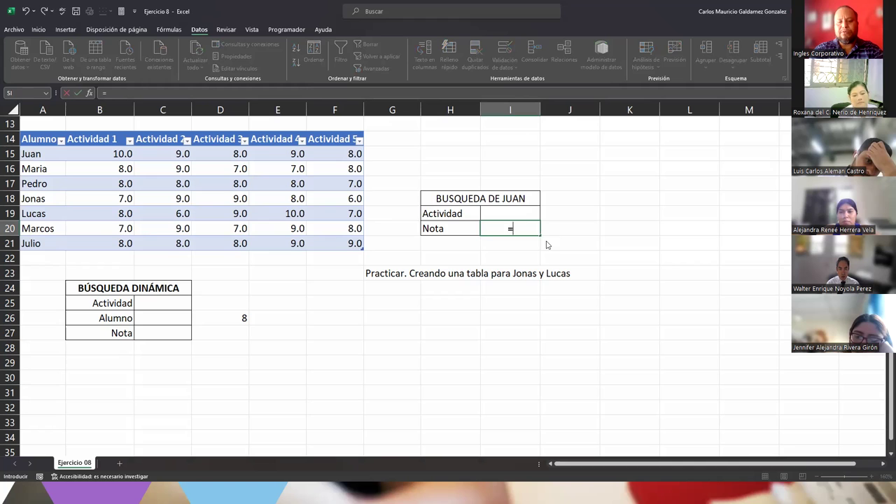
{"action": "type", "text": "buscarh"}
{"action": "key", "text": "Tab"}
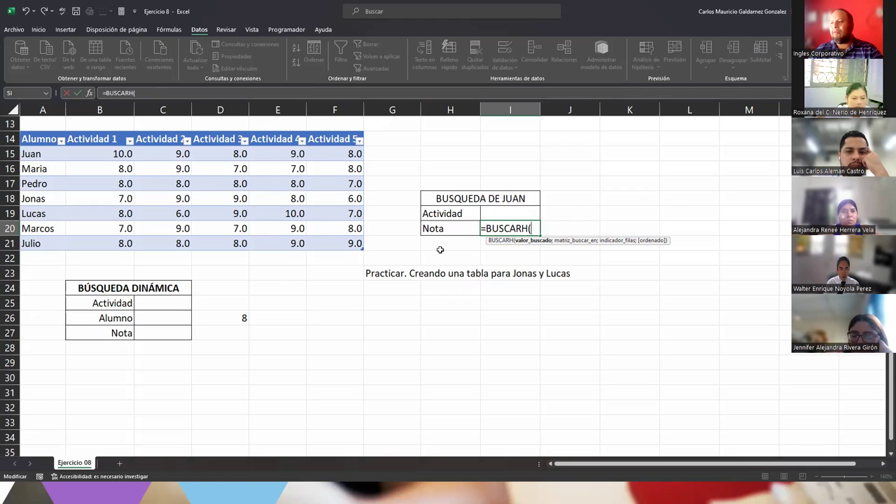
{"action": "scroll", "coordinate": [439, 250], "scroll_direction": "up", "scroll_amount": 4}
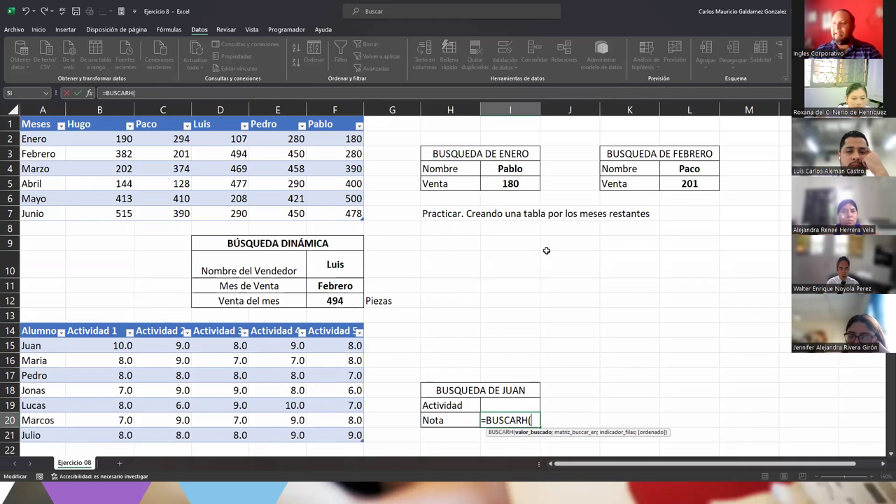
{"action": "scroll", "coordinate": [484, 306], "scroll_direction": "down", "scroll_amount": 5}
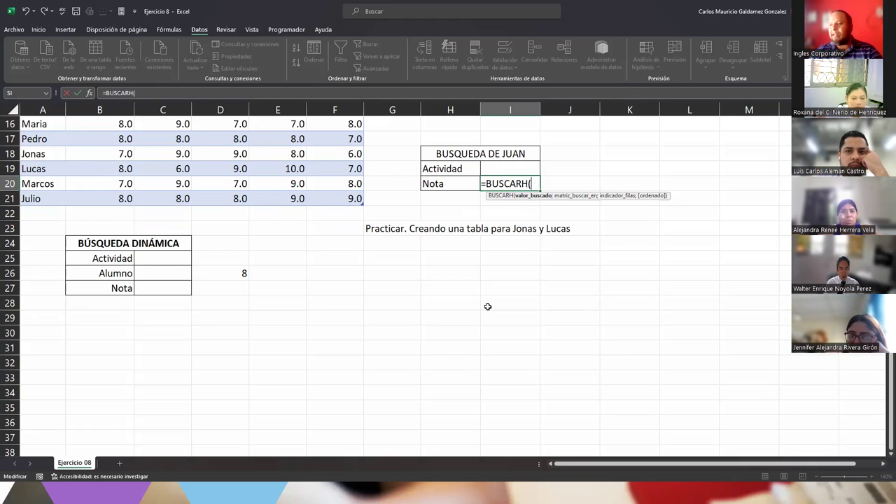
{"action": "scroll", "coordinate": [499, 222], "scroll_direction": "up", "scroll_amount": 1}
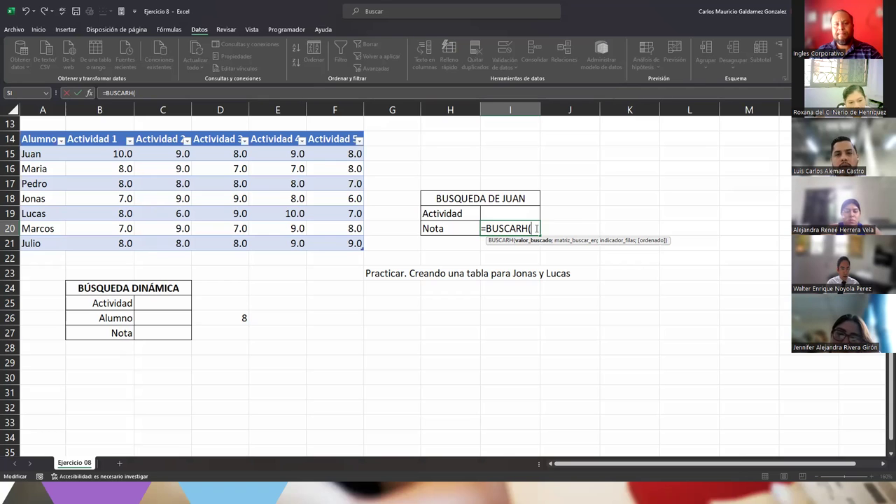
{"action": "left_click", "coordinate": [515, 208]}
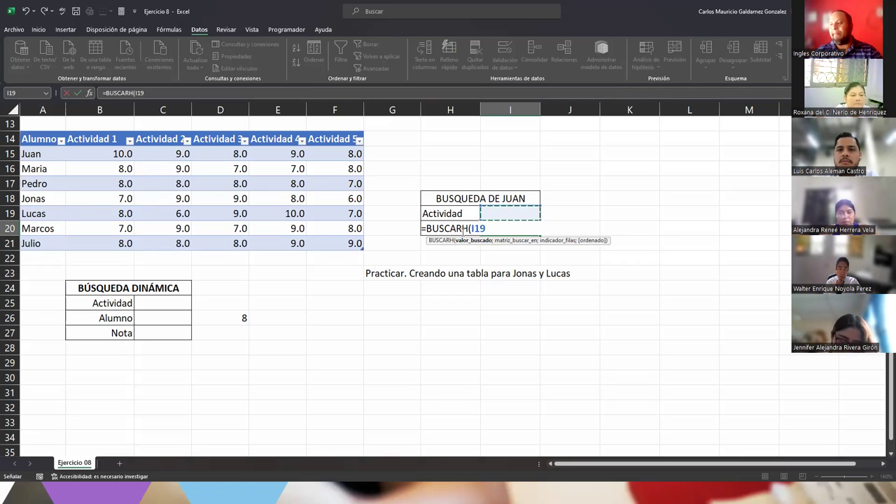
{"action": "type", "text": ";"}
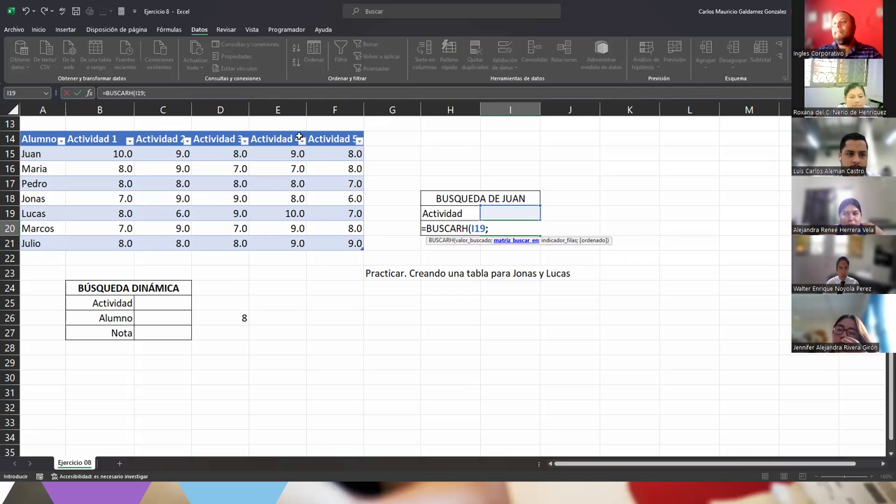
{"action": "left_click_drag", "start_coordinate": [94, 139], "coordinate": [350, 243]}
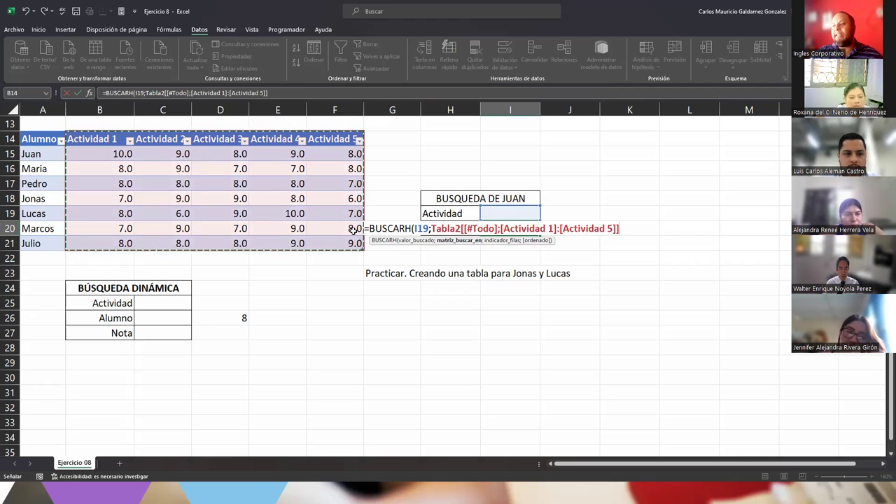
{"action": "left_click_drag", "start_coordinate": [430, 228], "coordinate": [621, 228]}
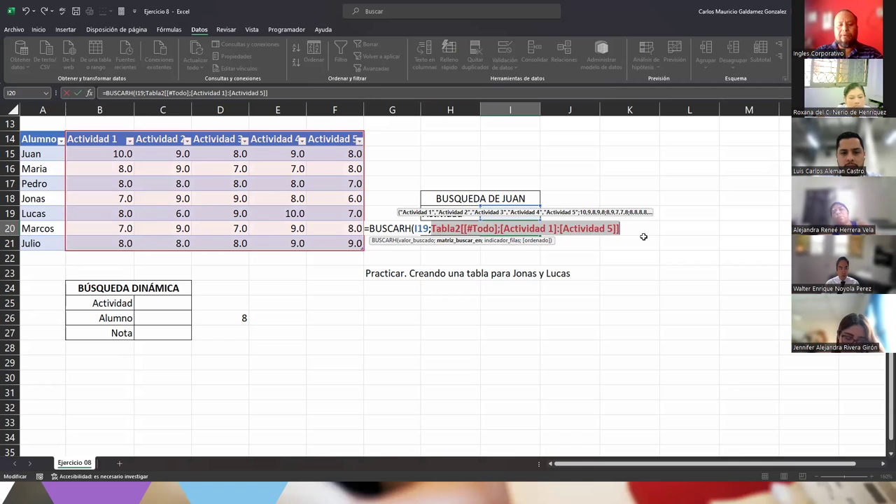
{"action": "key", "text": "BackSpace"}
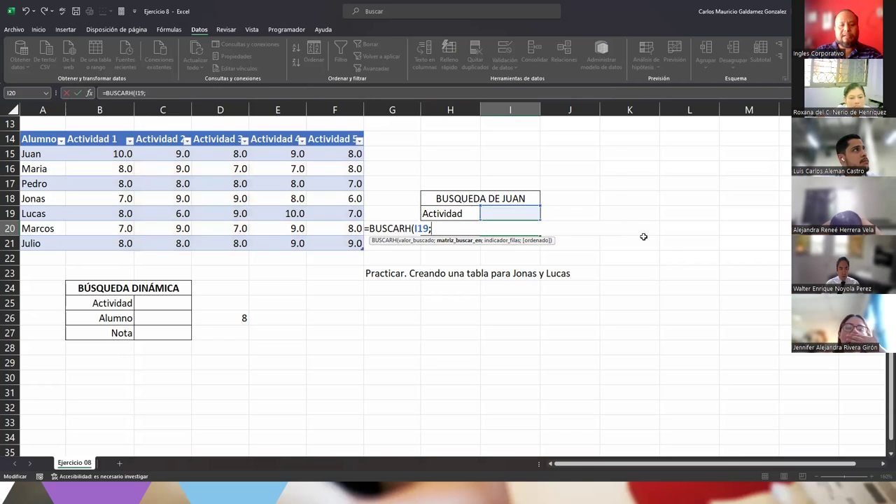
- Complete I20's BUSCARH formula with the range B14:F21, row index 2 and FALSO for an exact match
{"action": "type", "text": "B14:"}
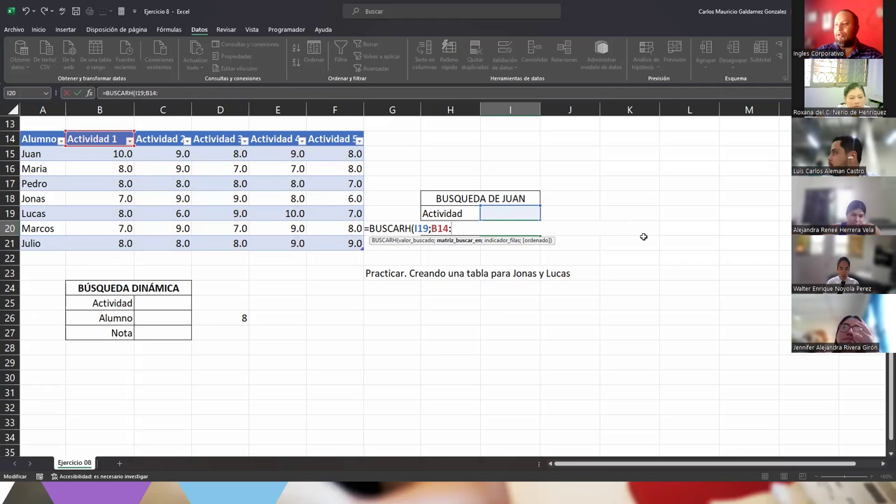
{"action": "type", "text": "F21;2"}
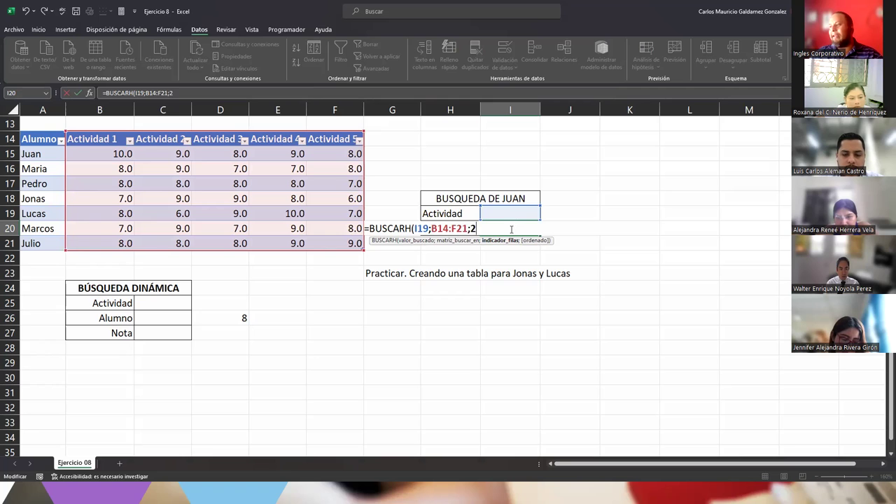
{"action": "type", "text": ";"}
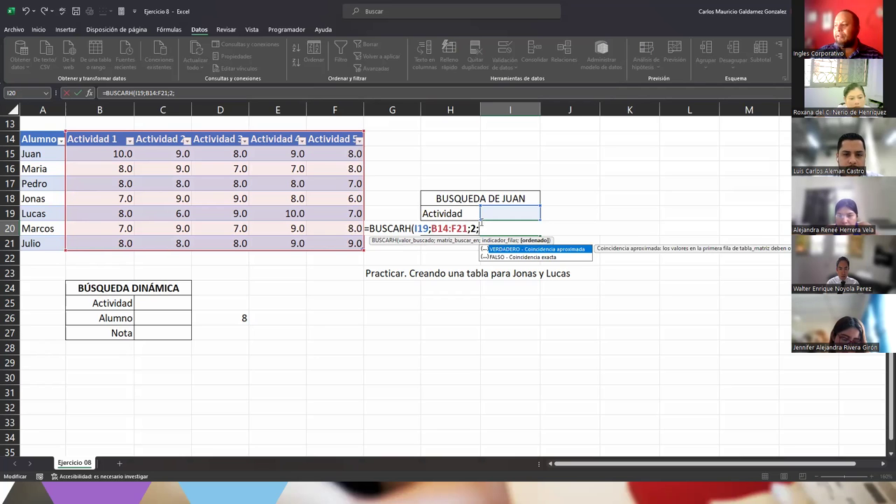
{"action": "key", "text": "Down"}
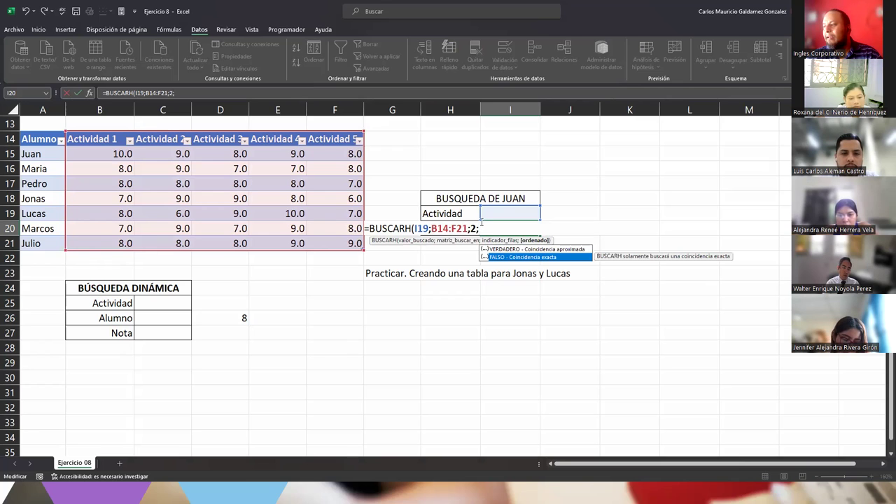
{"action": "key", "text": "Tab"}
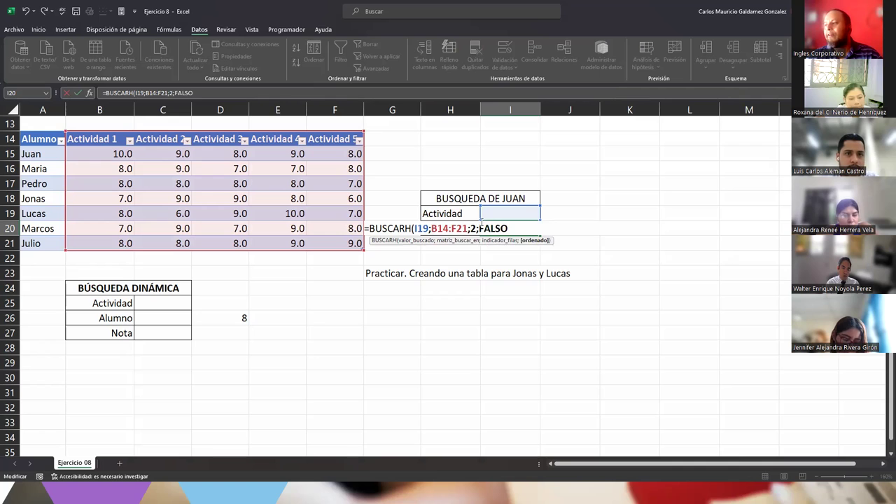
{"action": "type", "text": ")"}
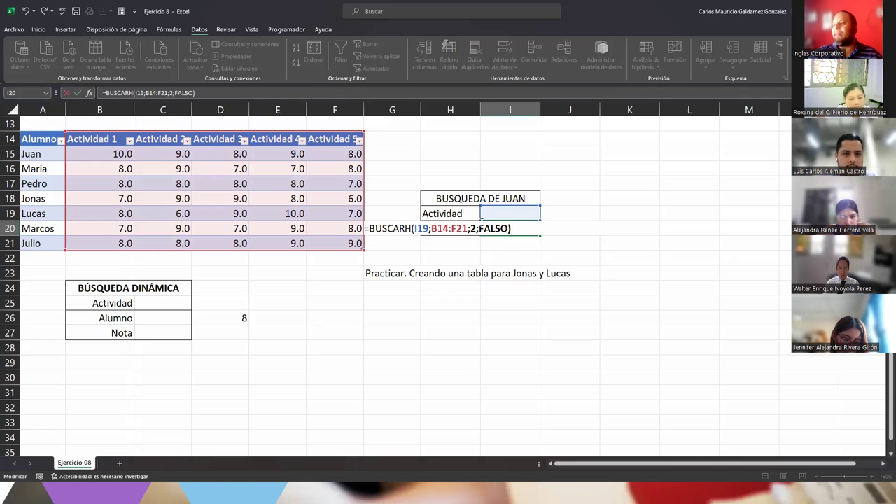
{"action": "left_click", "coordinate": [481, 224]}
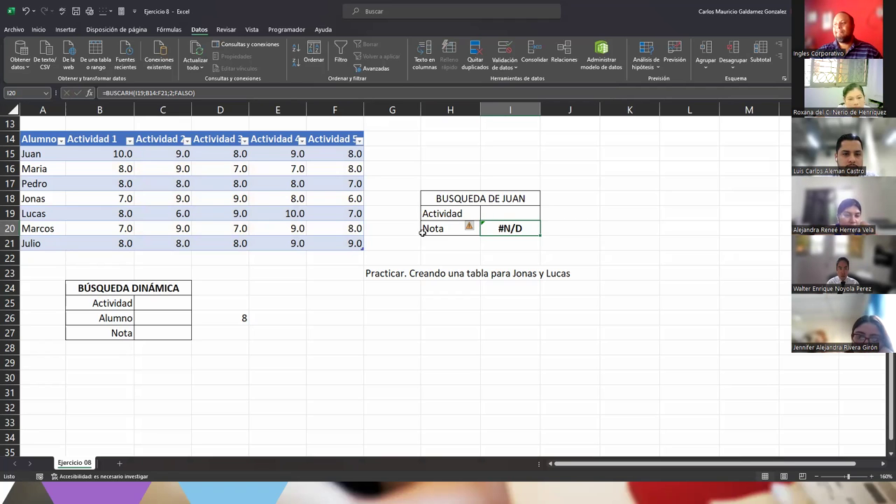
- Test the lookup with Actividad 1 and Actividad 4 in I19, comparing the Nota with the grades in row 15
{"action": "left_click", "coordinate": [523, 214]}
{"action": "left_click", "coordinate": [545, 219]}
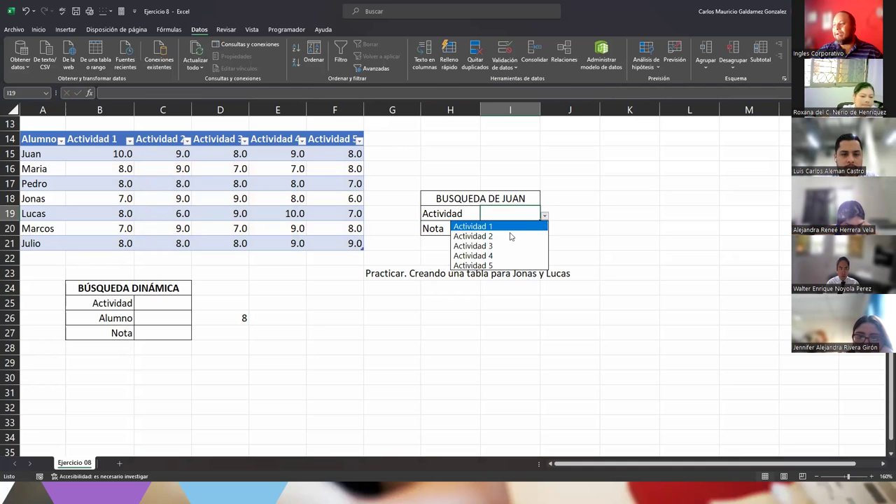
{"action": "left_click", "coordinate": [512, 225]}
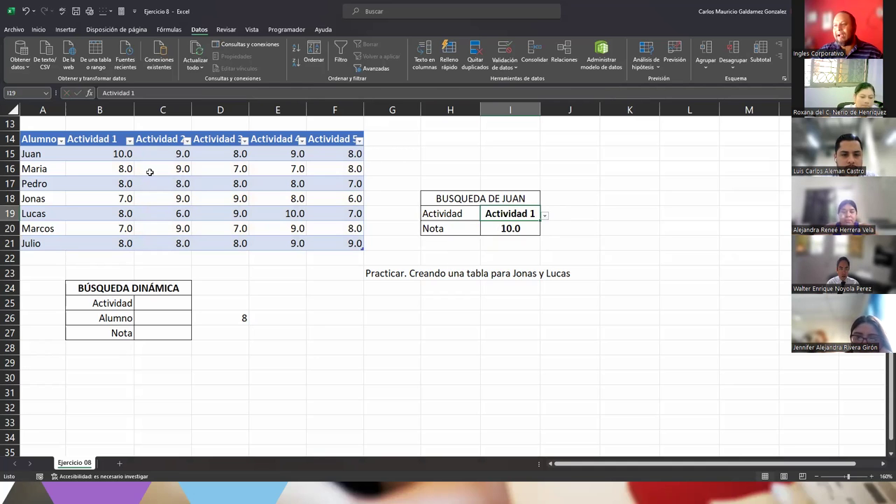
{"action": "left_click", "coordinate": [10, 154]}
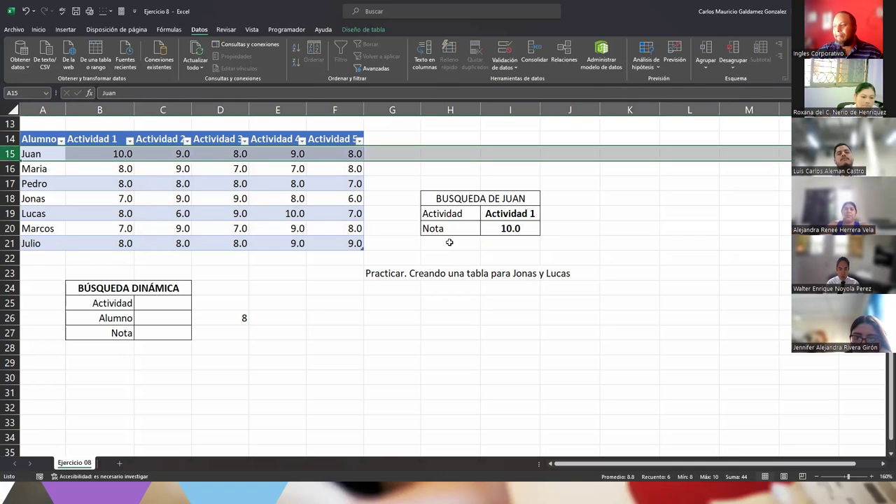
{"action": "left_click", "coordinate": [516, 215]}
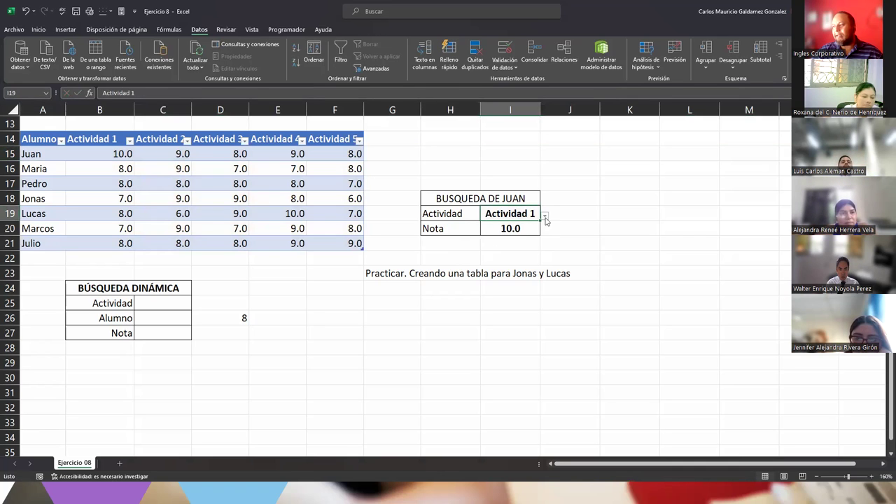
{"action": "left_click", "coordinate": [545, 217]}
{"action": "left_click", "coordinate": [516, 257]}
{"action": "left_click", "coordinate": [510, 228]}
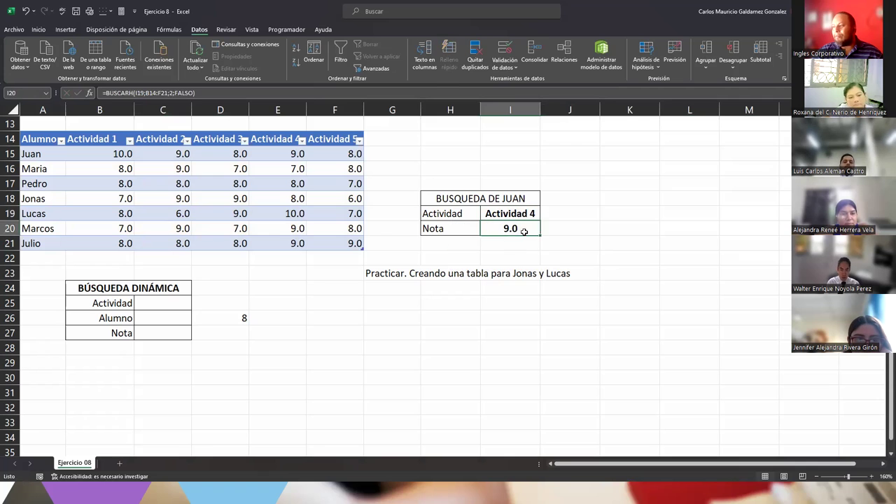
{"action": "left_click", "coordinate": [301, 154]}
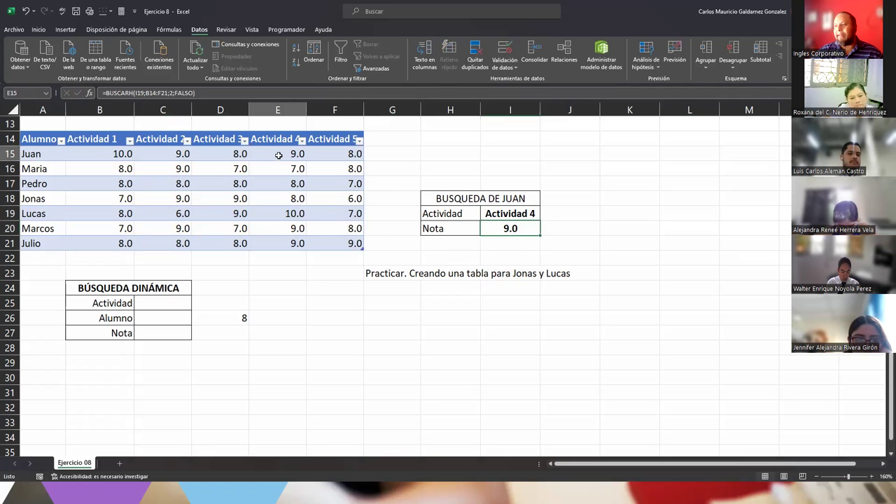
- Choose Actividad 5 in I19 and compare the Nota with the student's grades in row 15
{"action": "left_click", "coordinate": [537, 230]}
{"action": "left_click", "coordinate": [537, 215]}
{"action": "left_click", "coordinate": [546, 216]}
{"action": "left_click", "coordinate": [515, 266]}
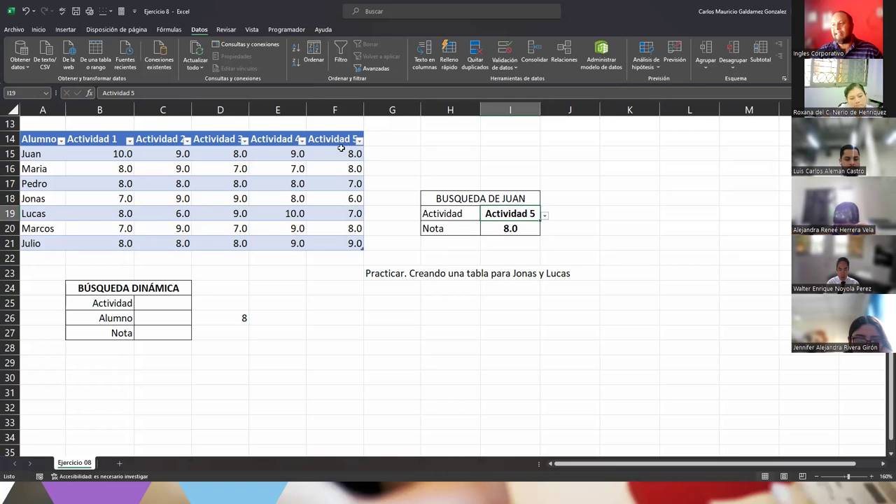
{"action": "left_click_drag", "start_coordinate": [350, 154], "coordinate": [119, 151]}
{"action": "left_click", "coordinate": [291, 184]}
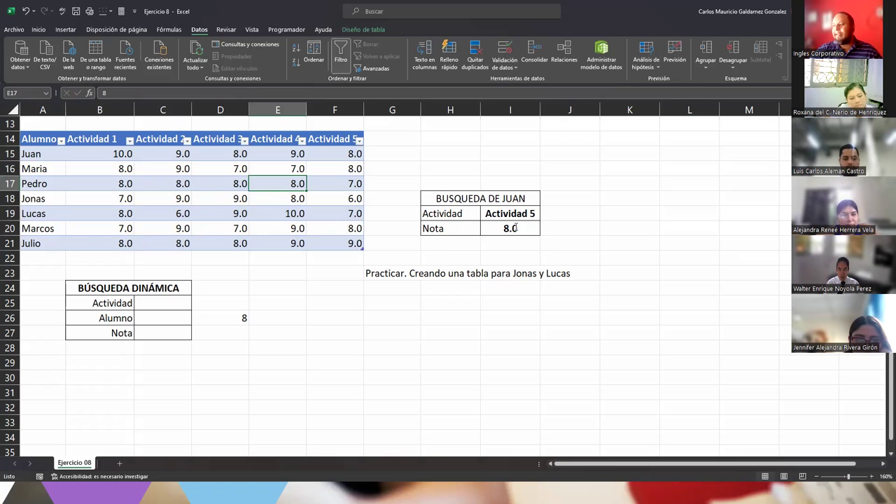
- Review the arguments of I20's BUSCARH formula, leaving the formula as it is
{"action": "key", "text": "Right"}
{"action": "key", "text": "Right"}
{"action": "key", "text": "Right"}
{"action": "key", "text": "Right"}
{"action": "key", "text": "Down"}
{"action": "key", "text": "Down"}
{"action": "key", "text": "Down"}
{"action": "key", "text": "F2"}
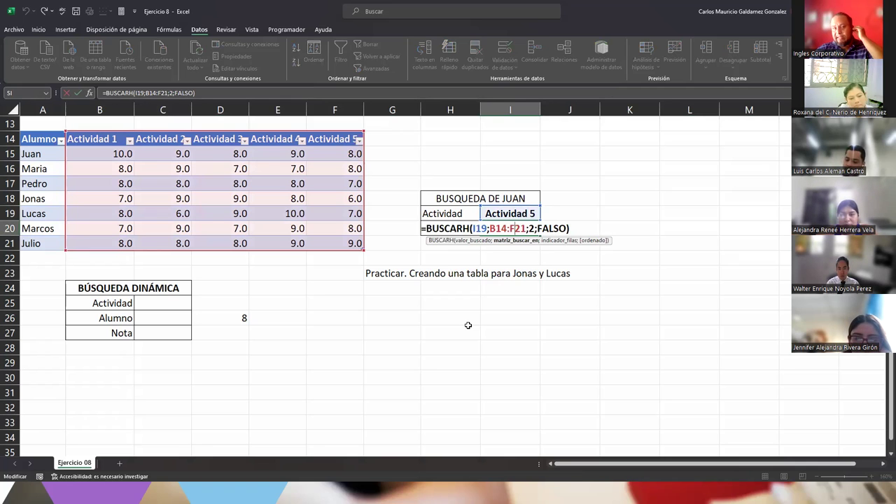
{"action": "left_click", "coordinate": [369, 273]}
- Copy the student lookup table H18:I20 and paste it at K18 and at N18
{"action": "left_click_drag", "start_coordinate": [439, 199], "coordinate": [509, 229]}
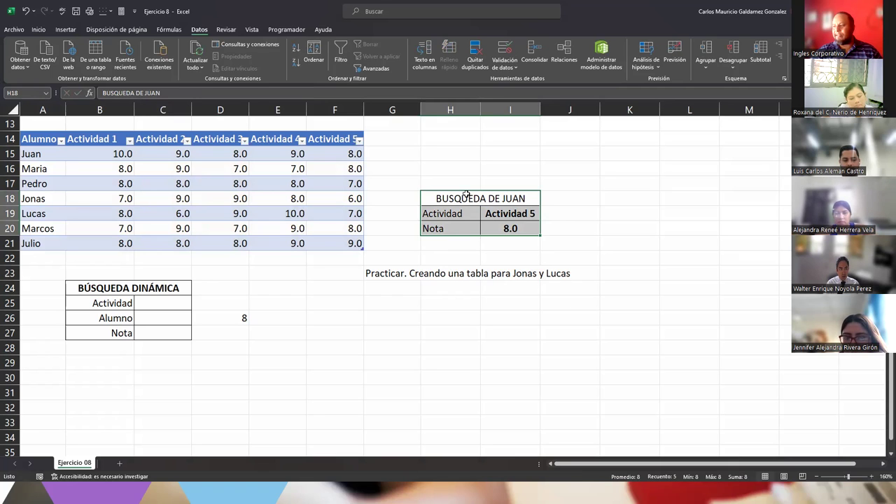
{"action": "key", "text": "ctrl+c"}
{"action": "left_click", "coordinate": [622, 198]}
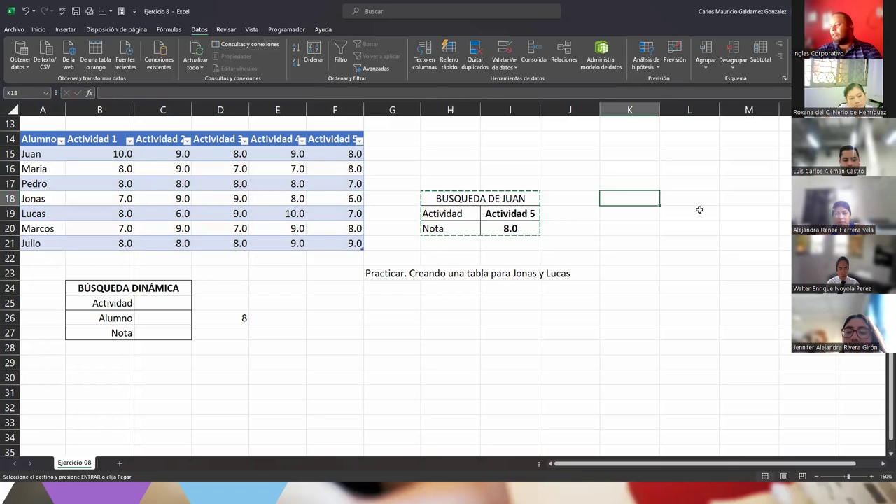
{"action": "key", "text": "ctrl+v"}
{"action": "left_click", "coordinate": [783, 198]}
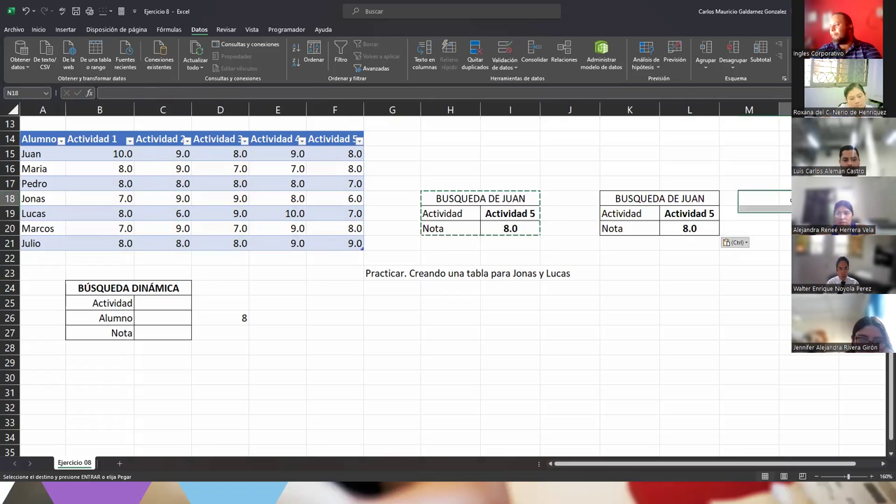
{"action": "key", "text": "ctrl+v"}
- Retitle the copied lookup table at K18 as BUSQUEDA DE followed by the name of the student in row 18
{"action": "double_click", "coordinate": [692, 199]}
{"action": "double_click", "coordinate": [691, 199]}
{"action": "type", "text": "J"}
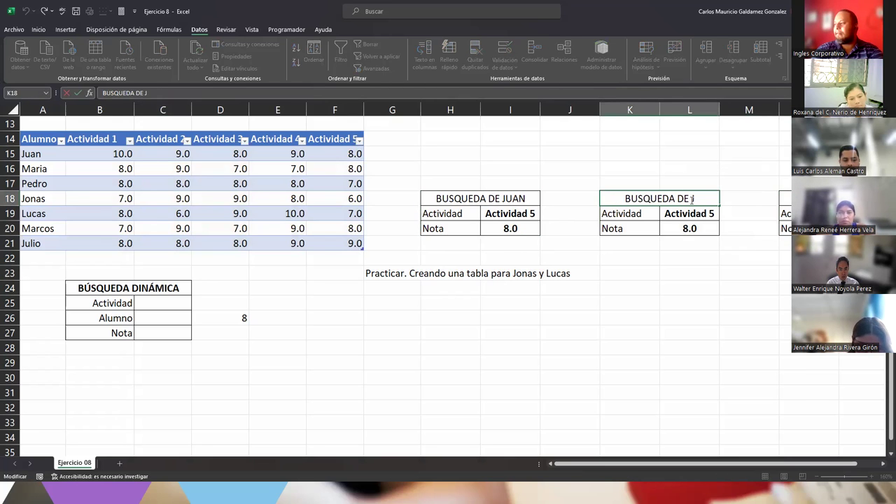
{"action": "type", "text": "ONAS"}
{"action": "key", "text": "Return"}
- Retitle the copied lookup table at N18 as BUSQUEDA DE followed by the name of the student in row 19
{"action": "scroll", "coordinate": [653, 200], "scroll_direction": "right", "scroll_amount": 2}
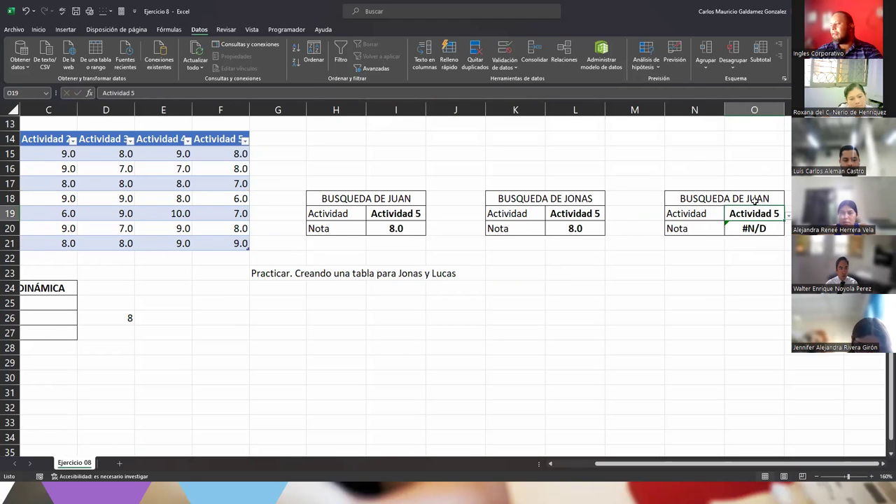
{"action": "double_click", "coordinate": [728, 199]}
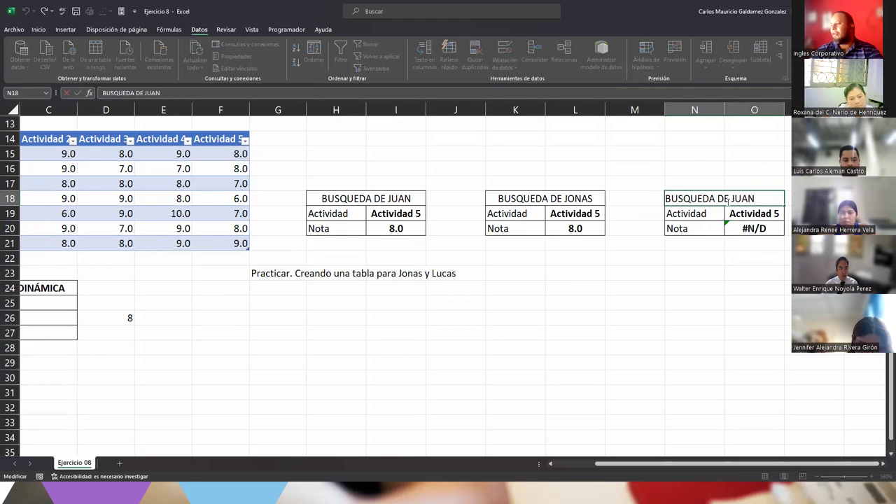
{"action": "double_click", "coordinate": [768, 198]}
{"action": "type", "text": "LUC"}
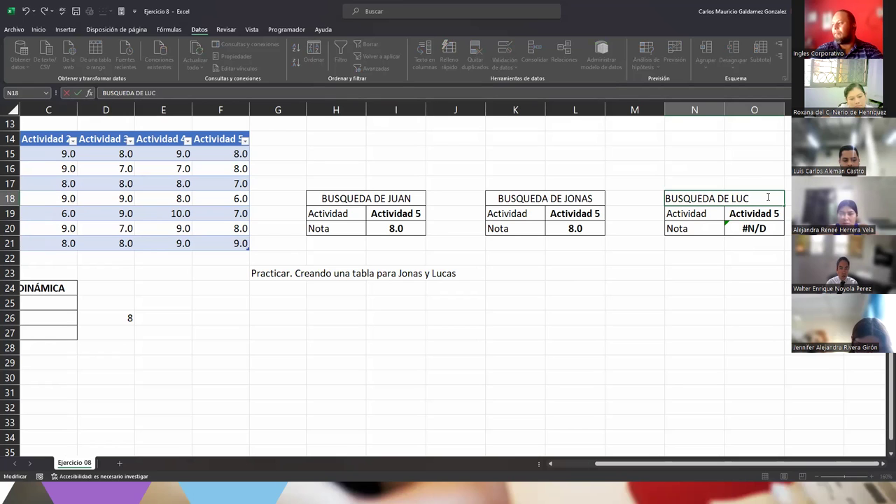
{"action": "type", "text": "AS"}
{"action": "key", "text": "Return"}
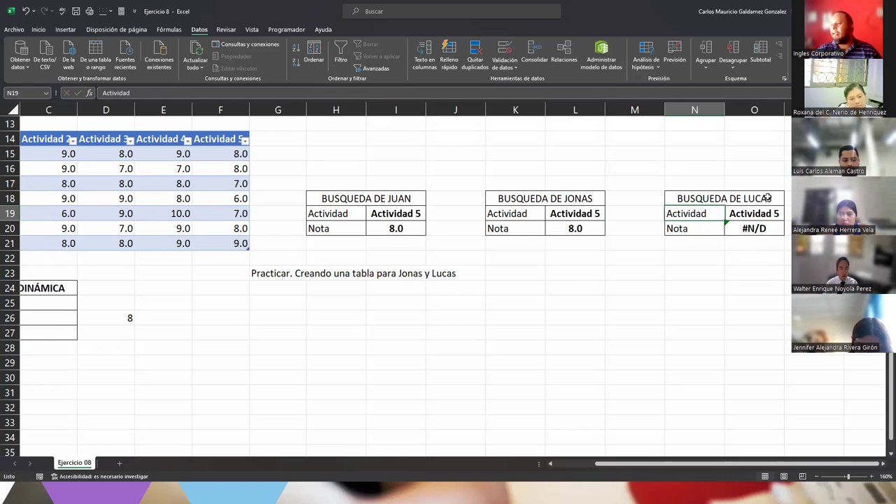
- Clear the Nota and Actividad values in L19:L20 and O19:O20 of the two copied student lookup tables
{"action": "left_click", "coordinate": [580, 228]}
{"action": "left_click", "coordinate": [754, 228], "text": "ctrl"}
{"action": "key", "text": "Delete"}
{"action": "left_click", "coordinate": [579, 215]}
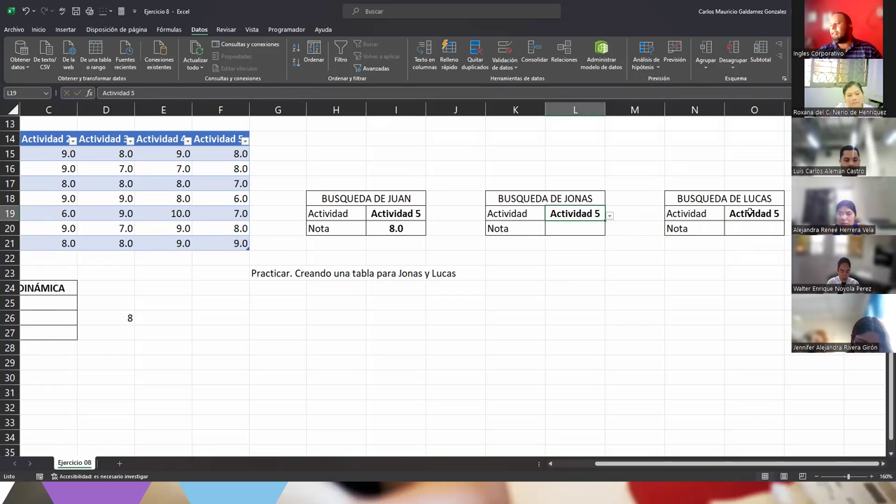
{"action": "left_click", "coordinate": [751, 212]}
{"action": "left_click", "coordinate": [580, 212]}
{"action": "key", "text": "Delete"}
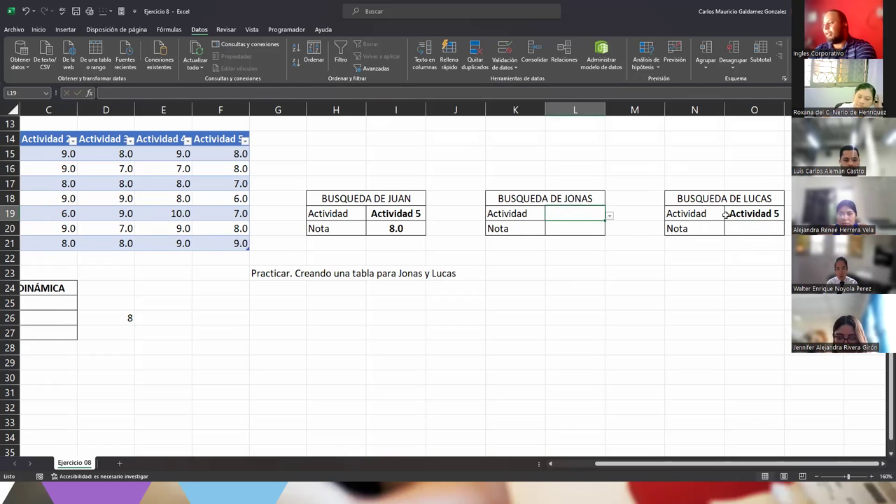
{"action": "left_click", "coordinate": [725, 215]}
{"action": "key", "text": "Delete"}
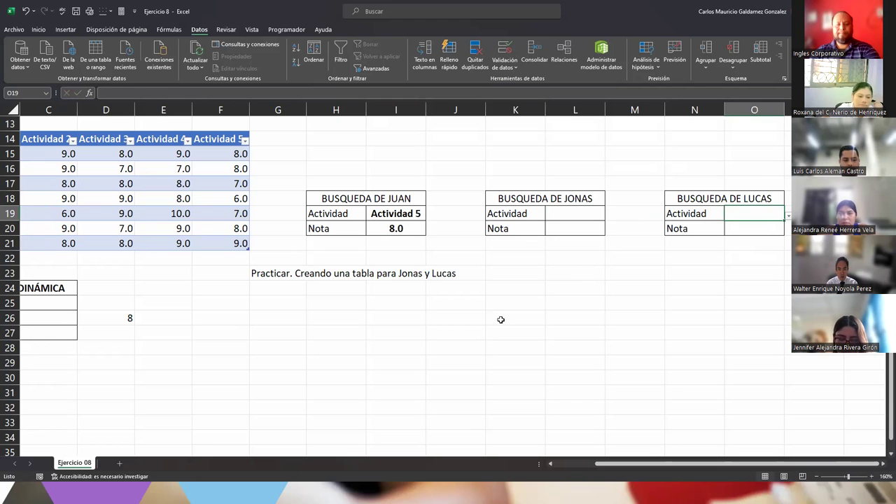
- Compare the seller BÚSQUEDA DINÁMICA table at D9:F12 with the student BÚSQUEDA DINÁMICA table at B24:C27
{"action": "key", "text": "Left"}
{"action": "key", "text": "Home"}
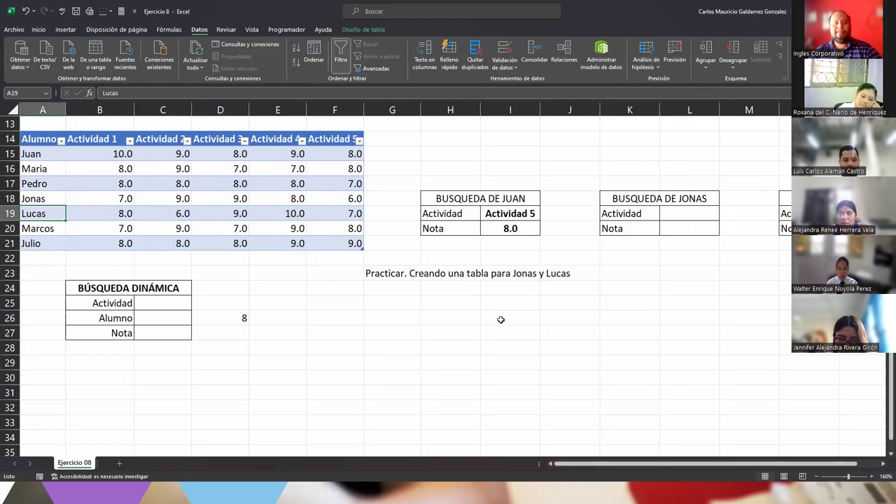
{"action": "scroll", "coordinate": [482, 314], "scroll_direction": "up", "scroll_amount": 4}
{"action": "left_click_drag", "start_coordinate": [229, 242], "coordinate": [382, 301]}
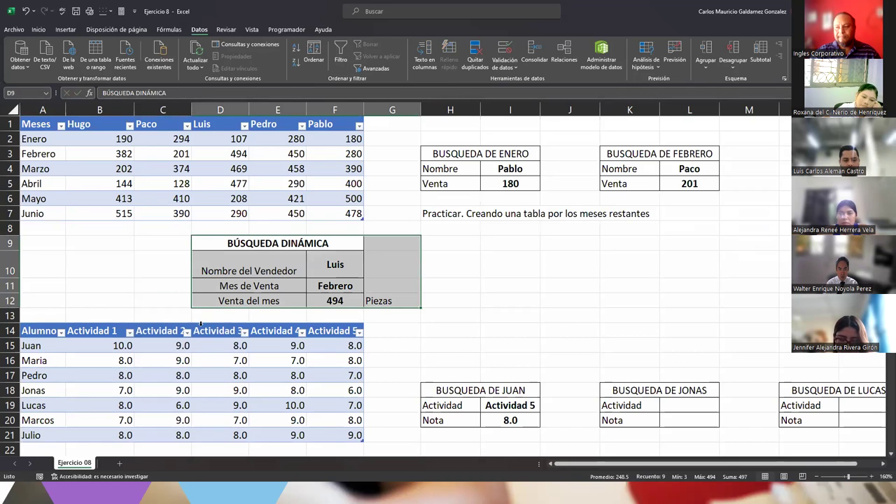
{"action": "scroll", "coordinate": [170, 306], "scroll_direction": "down", "scroll_amount": 5}
{"action": "left_click_drag", "start_coordinate": [98, 244], "coordinate": [185, 288]}
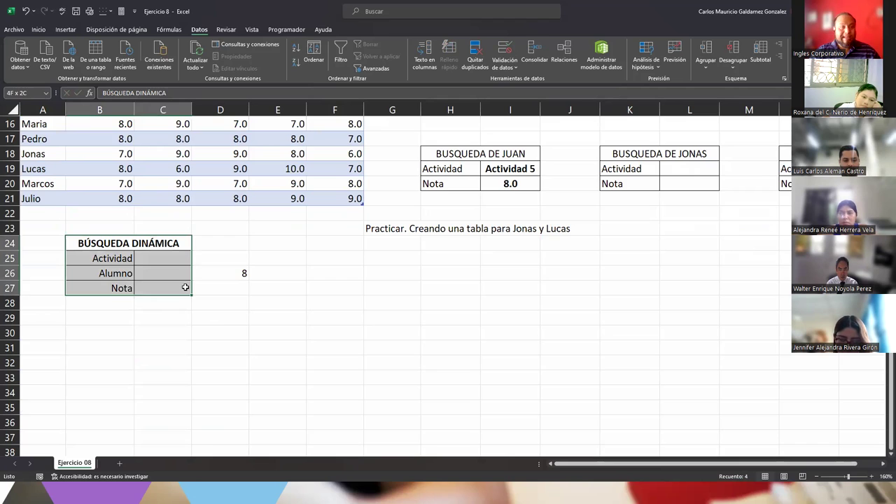
- Examine the nested SI formula in D26 and the row positions it assigns to the students, leaving the formula as it is
{"action": "left_click", "coordinate": [221, 277]}
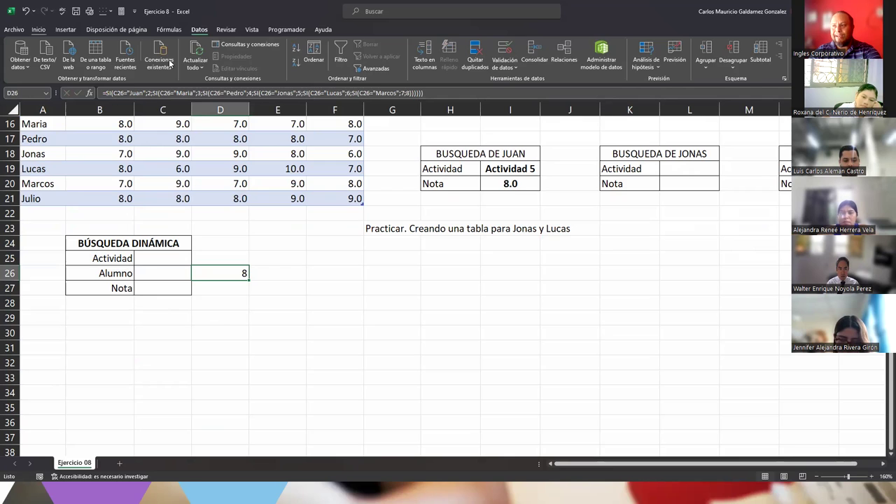
{"action": "scroll", "coordinate": [203, 66], "scroll_direction": "up", "scroll_amount": 4}
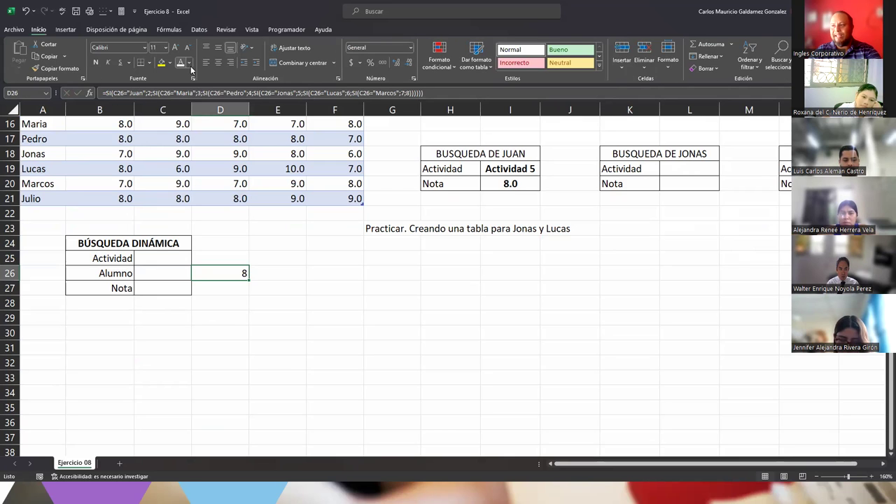
{"action": "left_click", "coordinate": [226, 269]}
{"action": "double_click", "coordinate": [226, 268]}
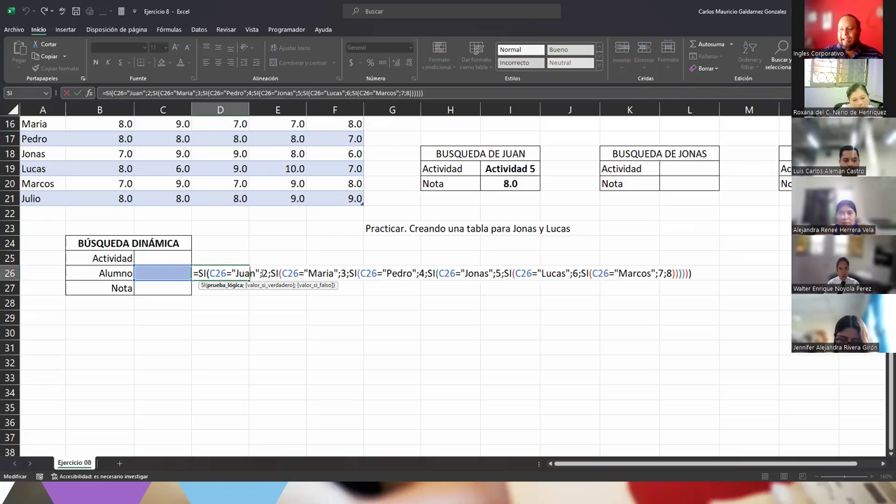
{"action": "key", "text": "Right"}
{"action": "key", "text": "Right"}
{"action": "key", "text": "Right"}
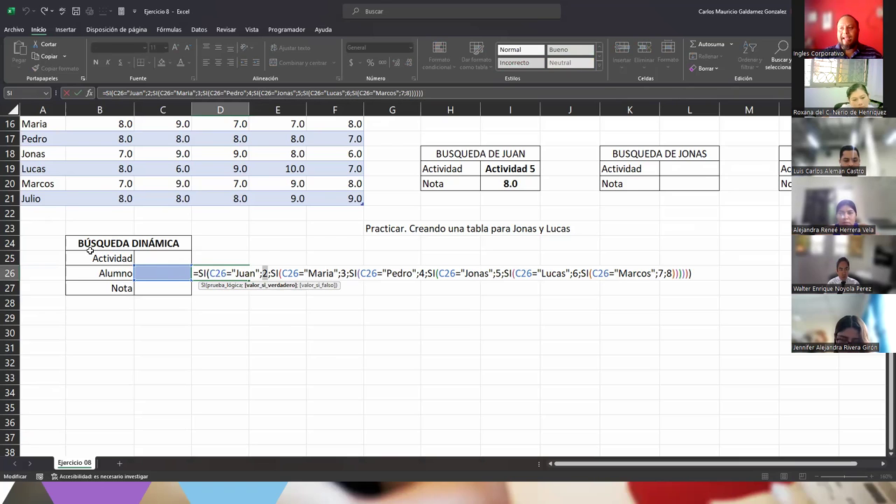
{"action": "scroll", "coordinate": [34, 353], "scroll_direction": "up", "scroll_amount": 5}
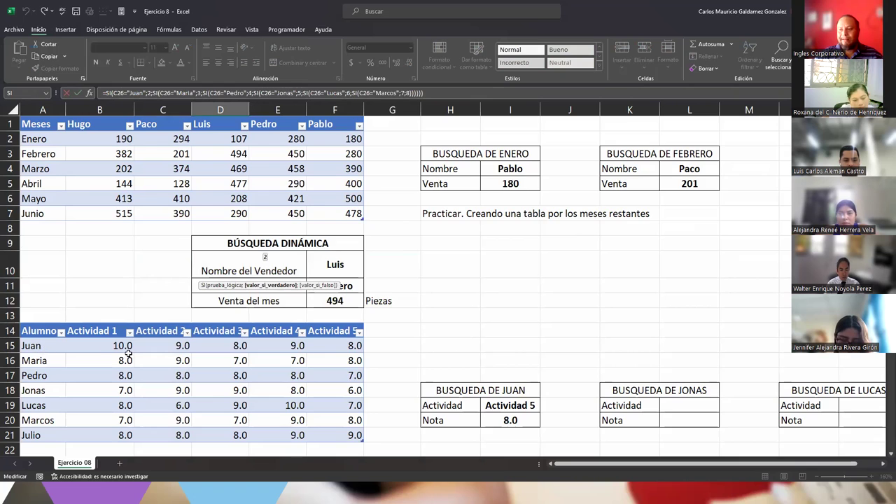
{"action": "scroll", "coordinate": [129, 353], "scroll_direction": "down", "scroll_amount": 5}
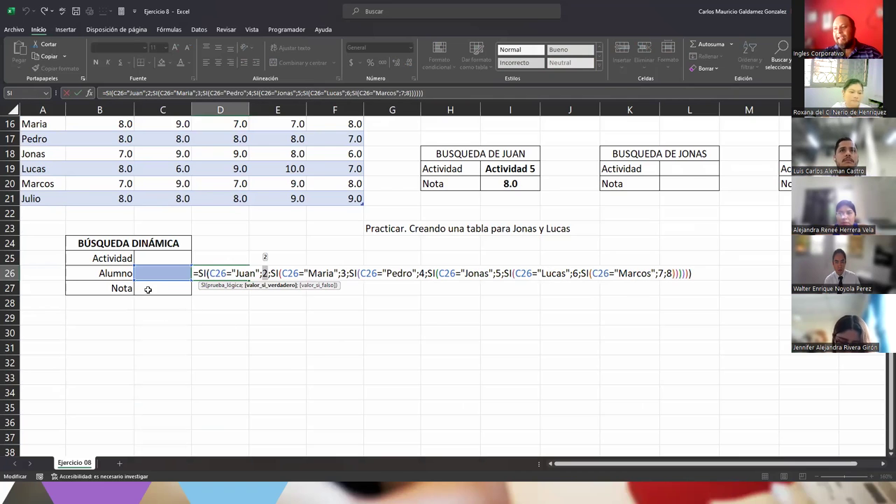
{"action": "left_click", "coordinate": [174, 290]}
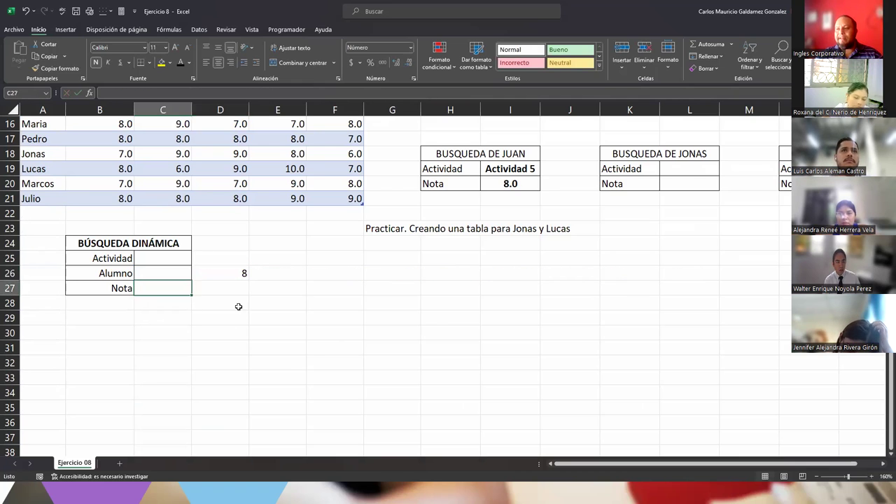
- Review the student dynamic search block B24:C27 and its helper cell D26 against the seller model in D9:F12
{"action": "left_click_drag", "start_coordinate": [164, 268], "coordinate": [149, 287]}
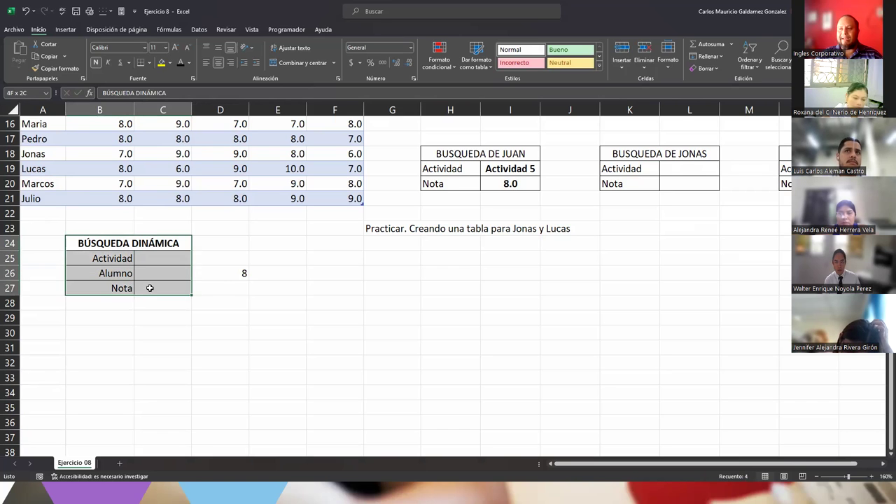
{"action": "left_click", "coordinate": [216, 275]}
{"action": "scroll", "coordinate": [292, 310], "scroll_direction": "up", "scroll_amount": 5}
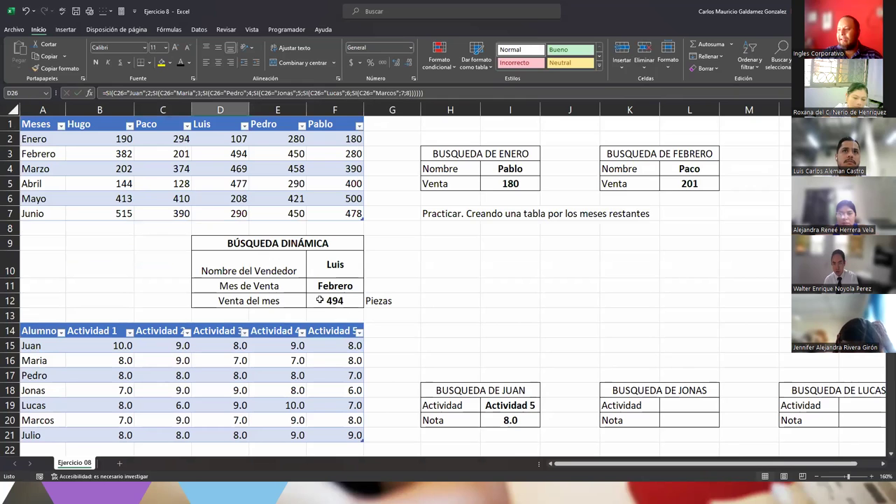
{"action": "left_click_drag", "start_coordinate": [266, 247], "coordinate": [361, 300]}
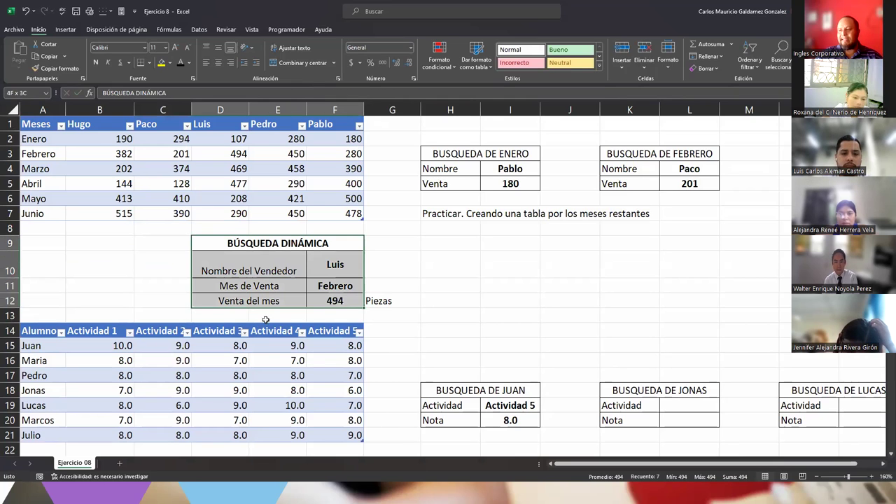
{"action": "scroll", "coordinate": [266, 320], "scroll_direction": "down", "scroll_amount": 5}
{"action": "left_click", "coordinate": [214, 288]}
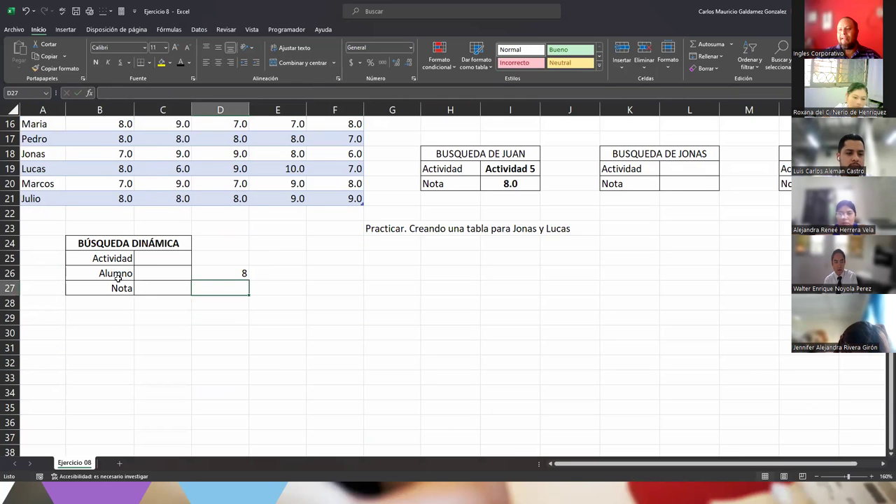
{"action": "left_click", "coordinate": [143, 289]}
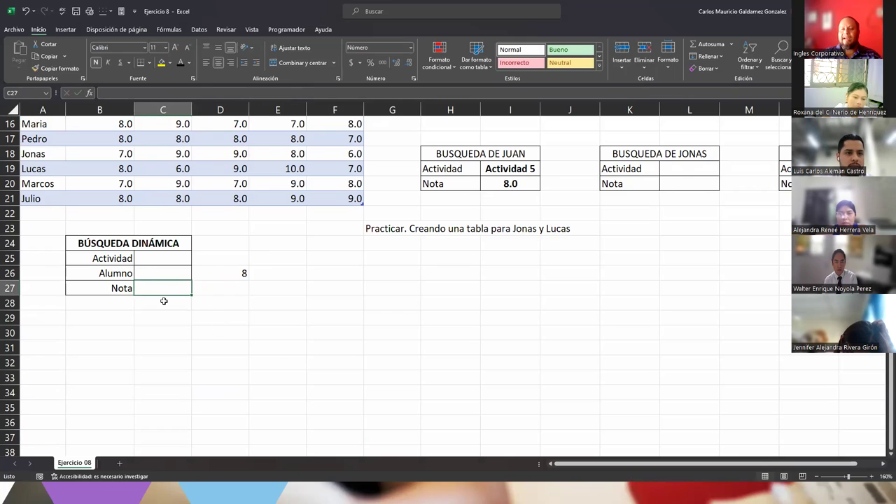
- Try to erase the two copied student lookup tables in K17:O22 by shrinking the selection inward with the fill handle
{"action": "left_click", "coordinate": [638, 200]}
{"action": "left_click_drag", "start_coordinate": [719, 217], "coordinate": [778, 134]}
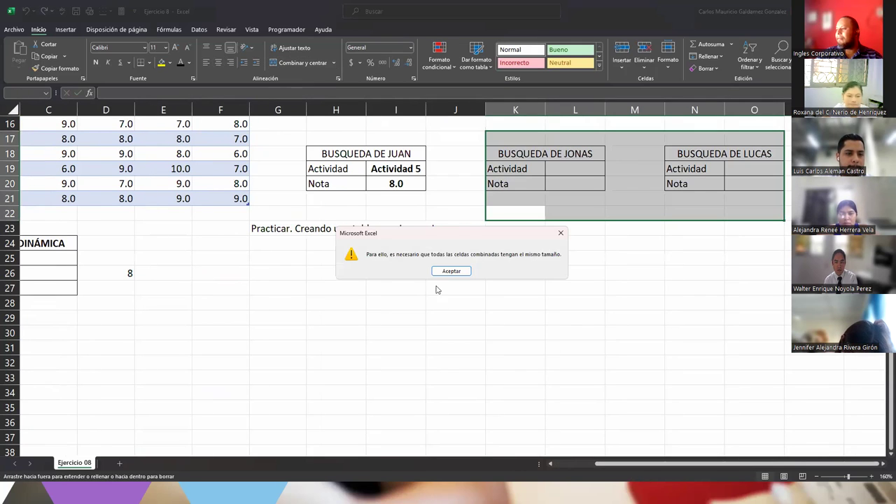
{"action": "left_click", "coordinate": [451, 271]}
{"action": "key", "text": "ctrl+z"}
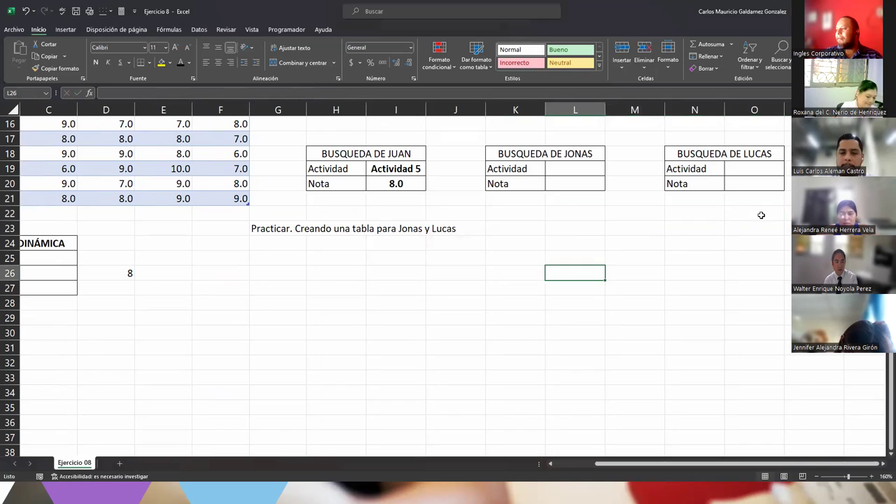
- Clear the remaining contents of the two copied student lookup tables in K18:O20
{"action": "left_click", "coordinate": [568, 215]}
{"action": "left_click_drag", "start_coordinate": [784, 219], "coordinate": [786, 192]}
{"action": "left_click", "coordinate": [452, 272]}
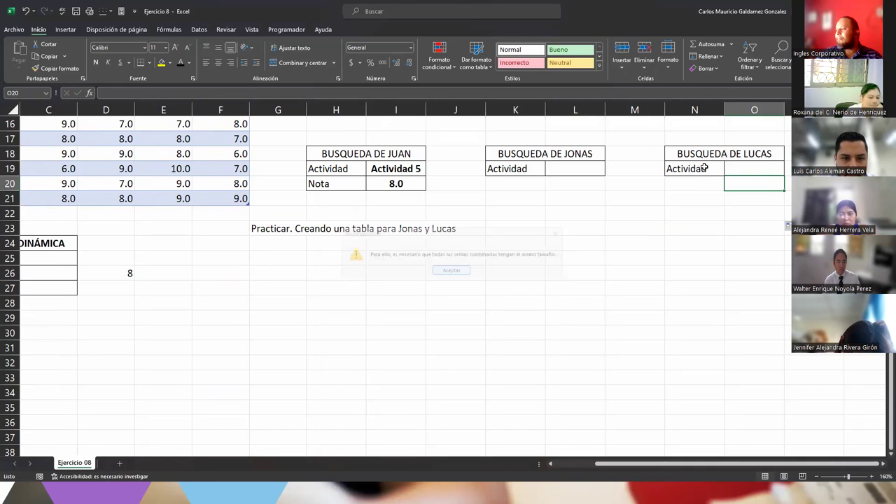
{"action": "left_click_drag", "start_coordinate": [567, 153], "coordinate": [615, 164]}
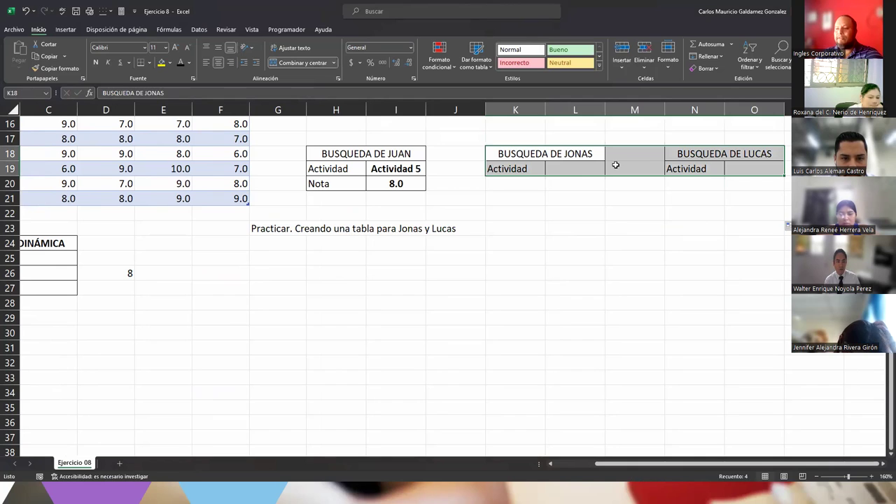
{"action": "key", "text": "Delete"}
{"action": "left_click_drag", "start_coordinate": [499, 196], "coordinate": [560, 196]}
{"action": "left_click_drag", "start_coordinate": [742, 201], "coordinate": [779, 150]}
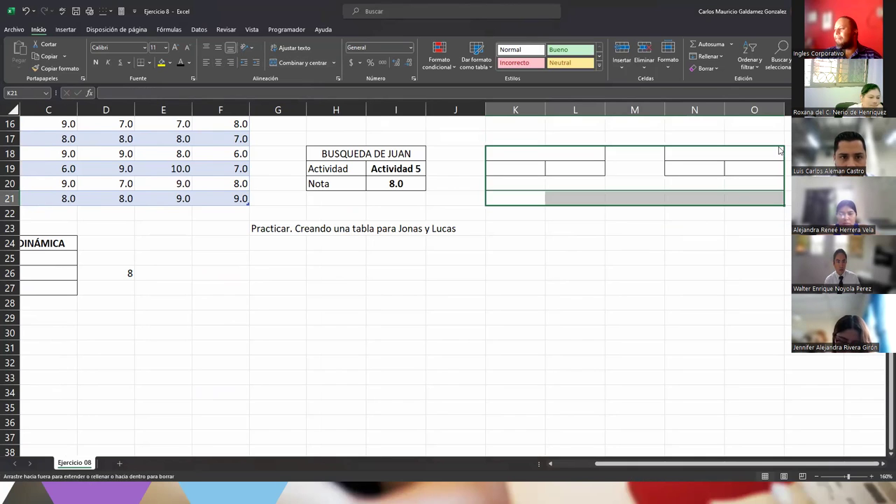
{"action": "left_click", "coordinate": [448, 276]}
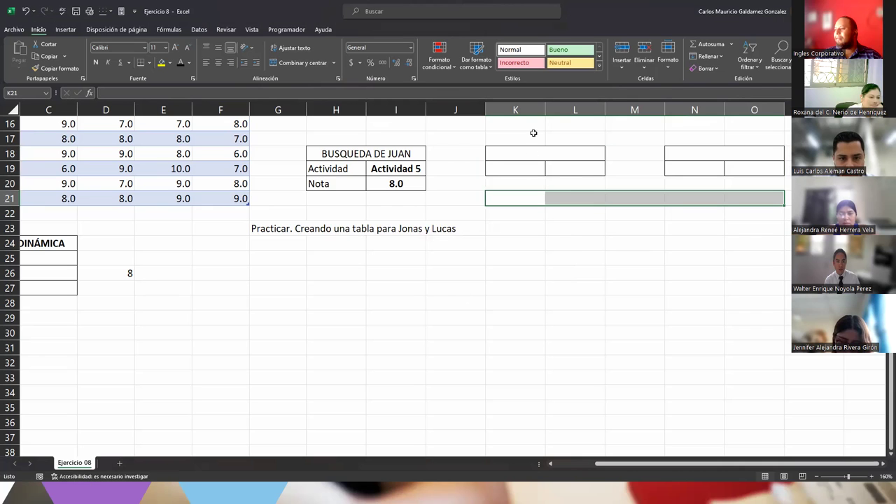
- Try applying all borders to the emptied range K17:O20, and undo it
{"action": "scroll", "coordinate": [560, 290], "scroll_direction": "up", "scroll_amount": 5}
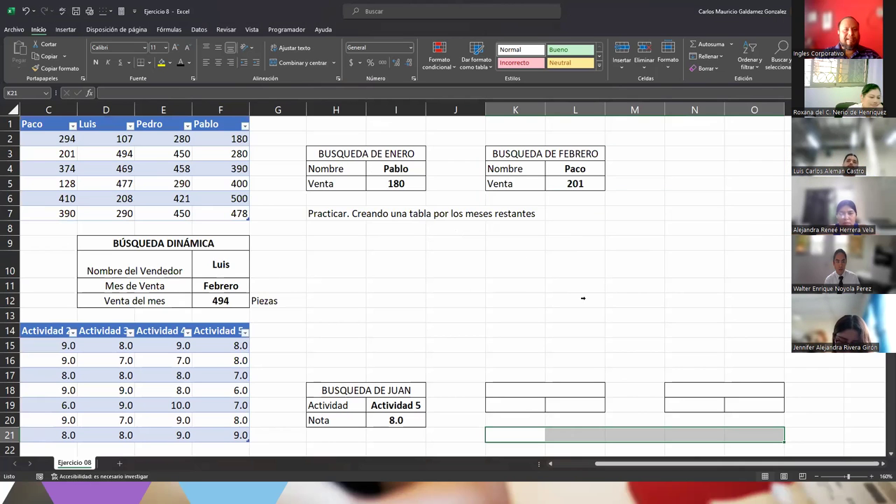
{"action": "key", "text": "alt+Tab"}
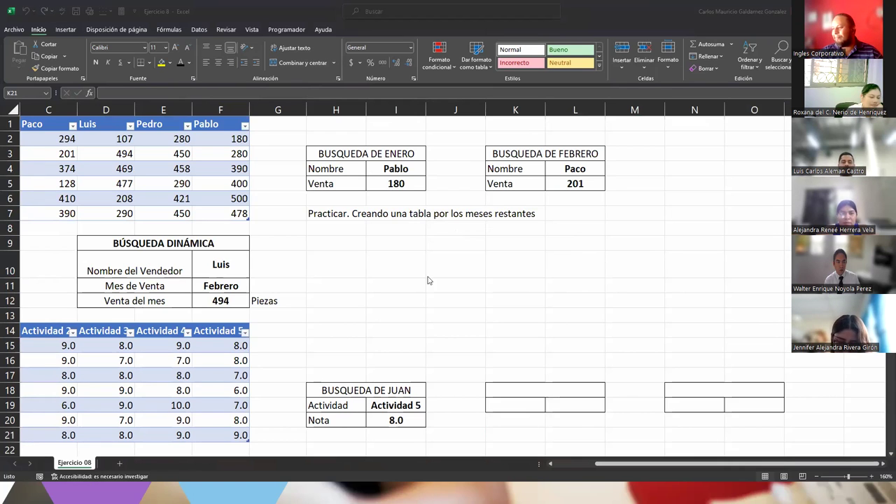
{"action": "left_click_drag", "start_coordinate": [482, 306], "coordinate": [772, 425]}
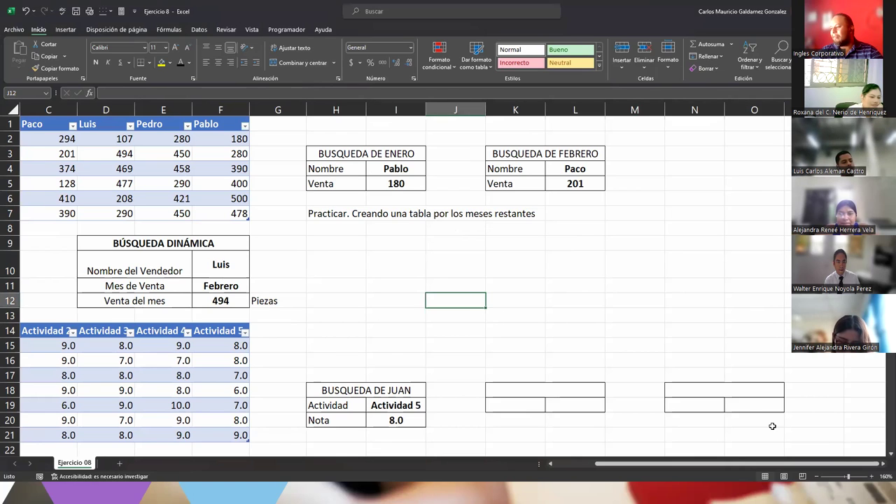
{"action": "left_click_drag", "start_coordinate": [500, 373], "coordinate": [774, 419]}
{"action": "left_click", "coordinate": [148, 62]}
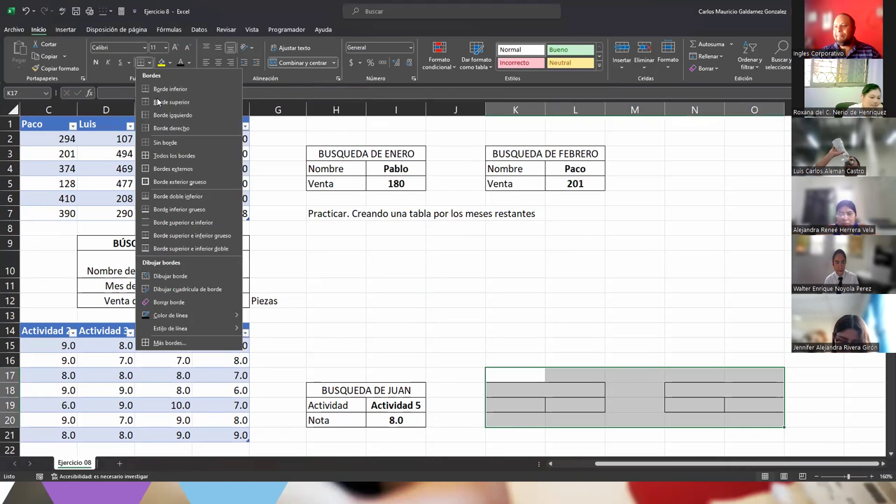
{"action": "left_click", "coordinate": [172, 155]}
{"action": "left_click", "coordinate": [580, 301]}
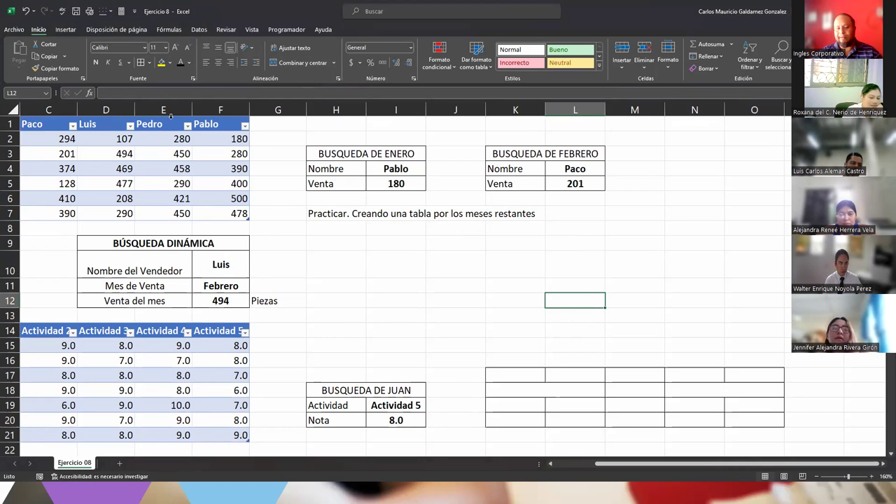
{"action": "key", "text": "ctrl+z"}
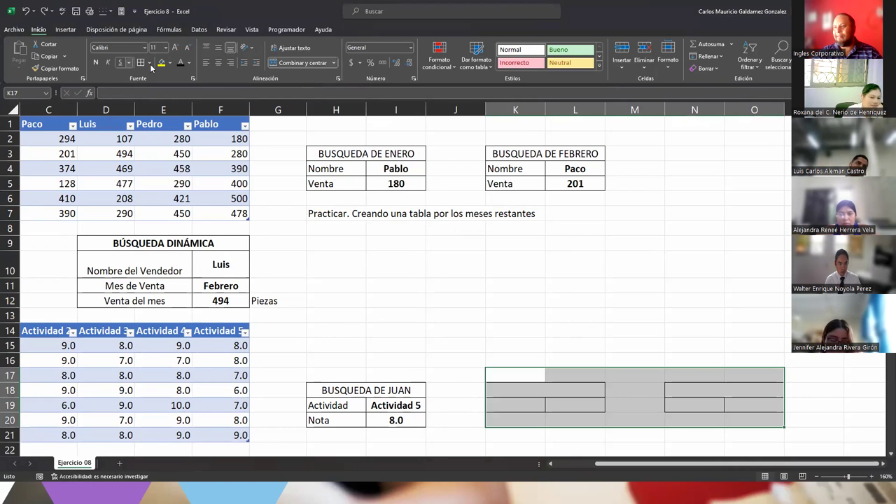
- Remove every border from the emptied range K17:O20
{"action": "left_click", "coordinate": [149, 62]}
{"action": "left_click", "coordinate": [168, 142]}
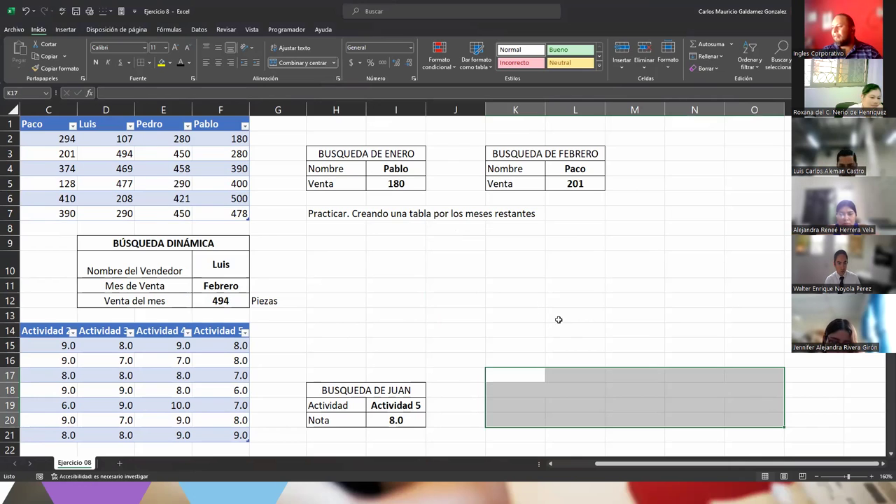
{"action": "left_click", "coordinate": [559, 320]}
- Review the remaining lookup tables on the sheet, including BUSQUEDA DE ENERO at H3:I5
{"action": "scroll", "coordinate": [450, 303], "scroll_direction": "down", "scroll_amount": 3}
{"action": "scroll", "coordinate": [396, 341], "scroll_direction": "down", "scroll_amount": 2}
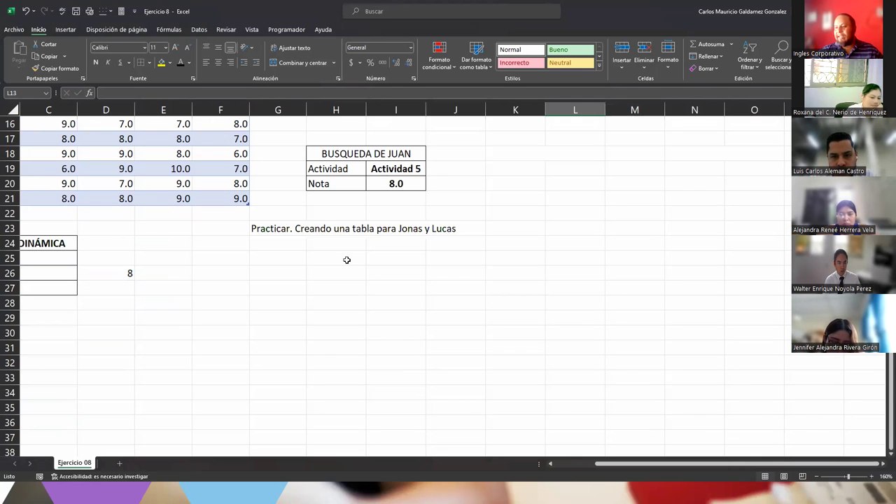
{"action": "scroll", "coordinate": [350, 165], "scroll_direction": "up", "scroll_amount": 5}
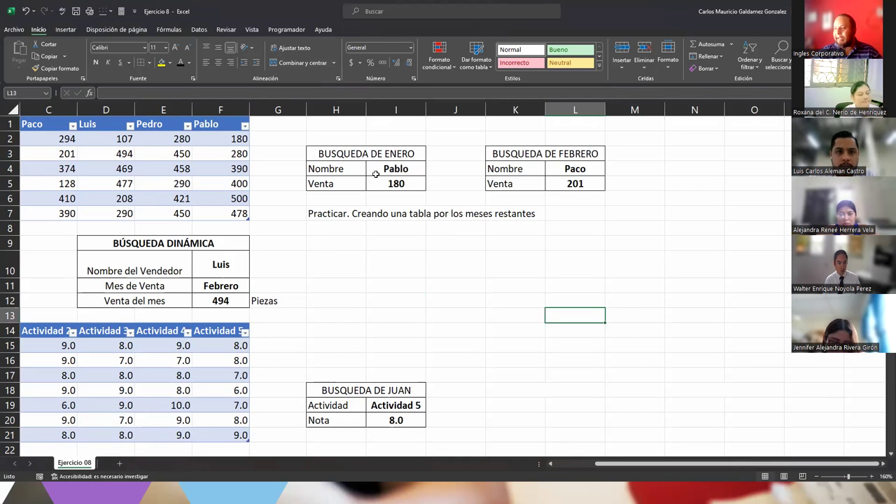
{"action": "left_click_drag", "start_coordinate": [337, 154], "coordinate": [389, 181]}
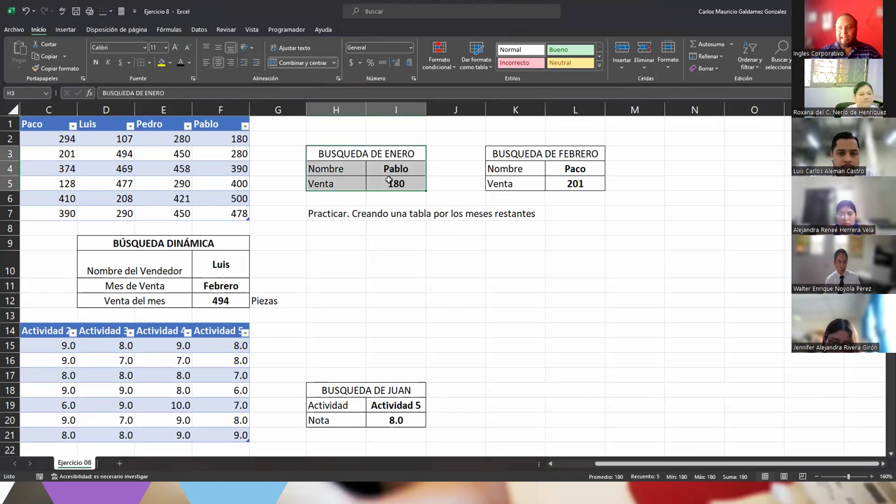
{"action": "left_click", "coordinate": [574, 461]}
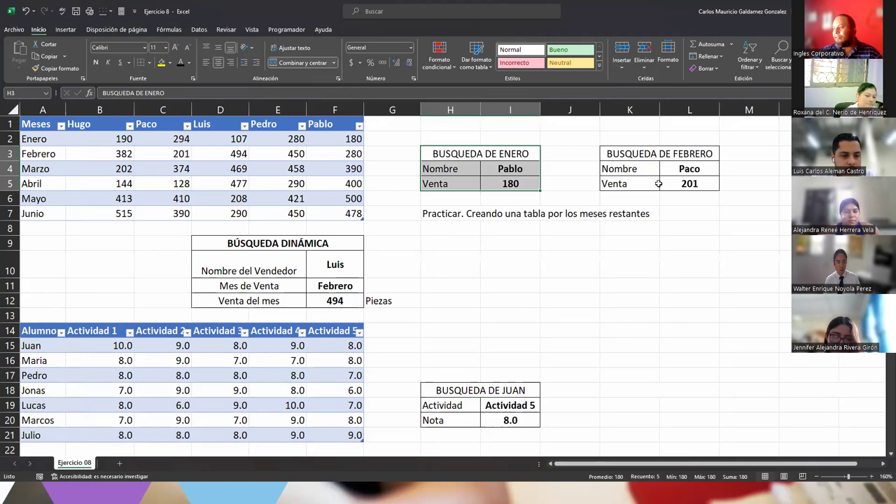
- Review the BUSQUEDA DE ENERO and BUSQUEDA DE FEBRERO tables alongside the months in A2:A7 that the practice covers
{"action": "left_click_drag", "start_coordinate": [656, 153], "coordinate": [690, 183]}
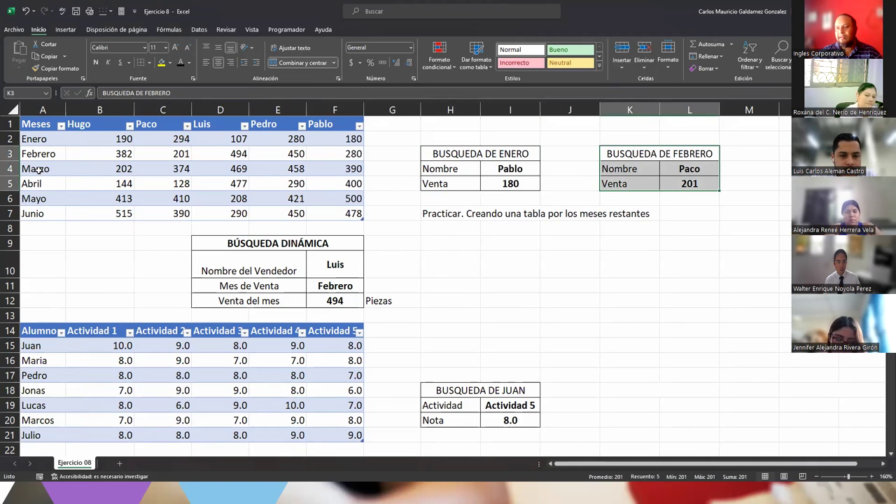
{"action": "left_click_drag", "start_coordinate": [42, 169], "coordinate": [42, 213]}
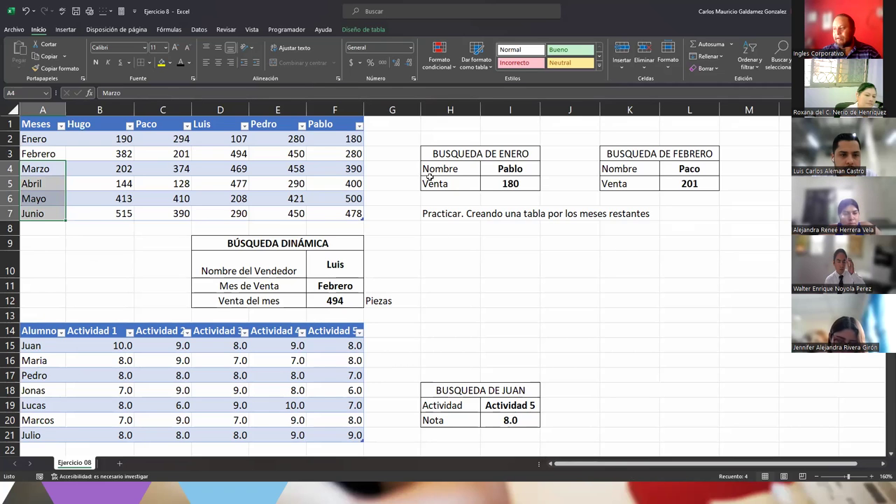
{"action": "left_click_drag", "start_coordinate": [511, 162], "coordinate": [691, 184]}
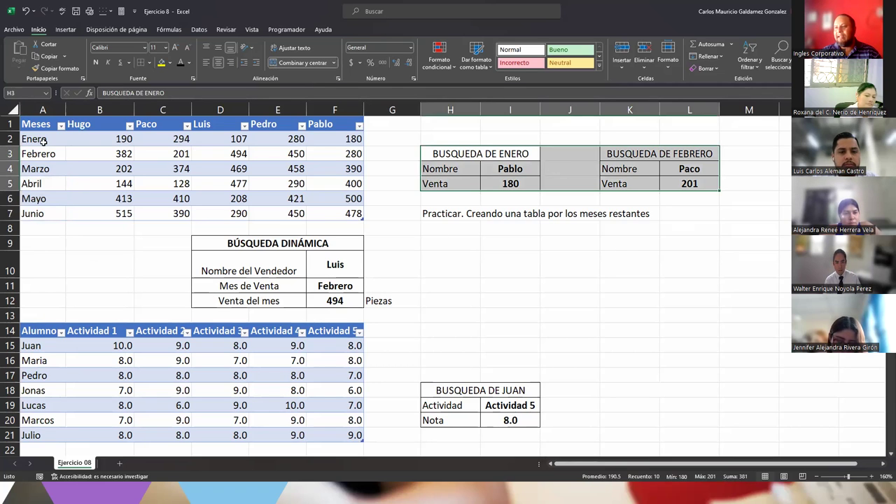
{"action": "left_click_drag", "start_coordinate": [44, 140], "coordinate": [47, 219]}
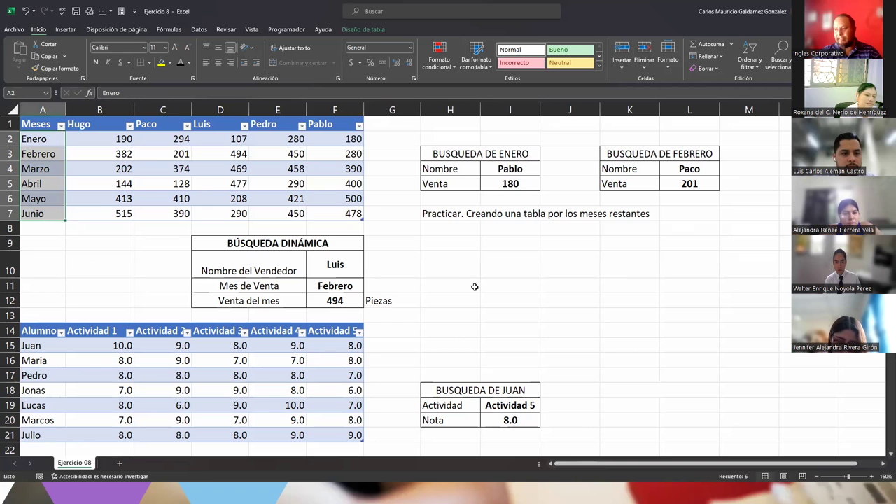
- Examine the student lookup table at H18:I20, the practice note in row 23 and the student BÚSQUEDA DINÁMICA table at B24:C27
{"action": "scroll", "coordinate": [429, 283], "scroll_direction": "down", "scroll_amount": 5}
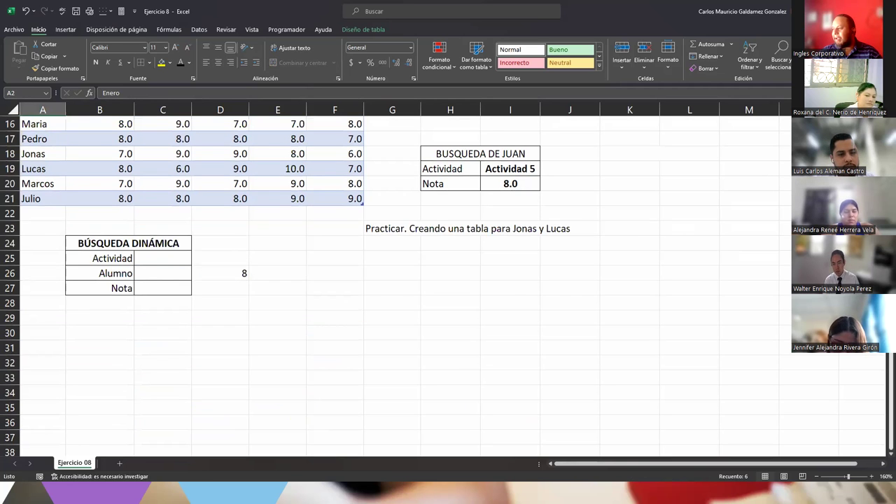
{"action": "scroll", "coordinate": [618, 291], "scroll_direction": "up", "scroll_amount": 2}
{"action": "left_click_drag", "start_coordinate": [439, 228], "coordinate": [470, 259]}
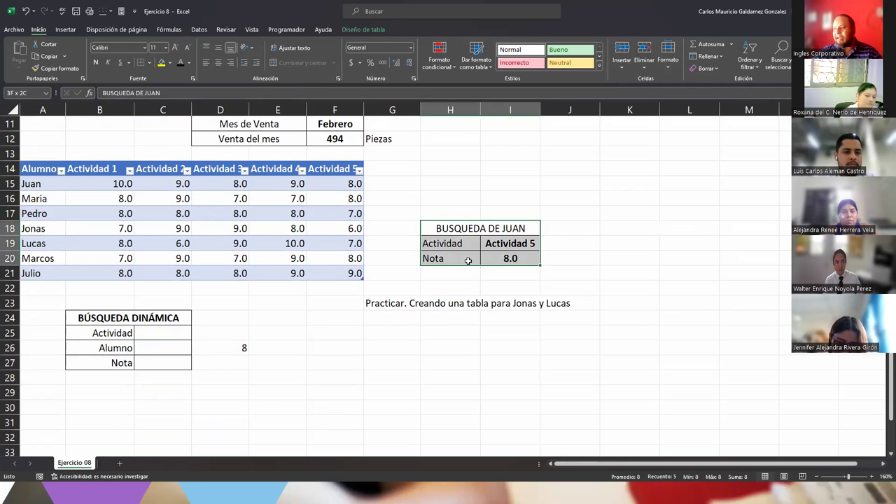
{"action": "left_click", "coordinate": [516, 304]}
{"action": "left_click_drag", "start_coordinate": [112, 319], "coordinate": [232, 364]}
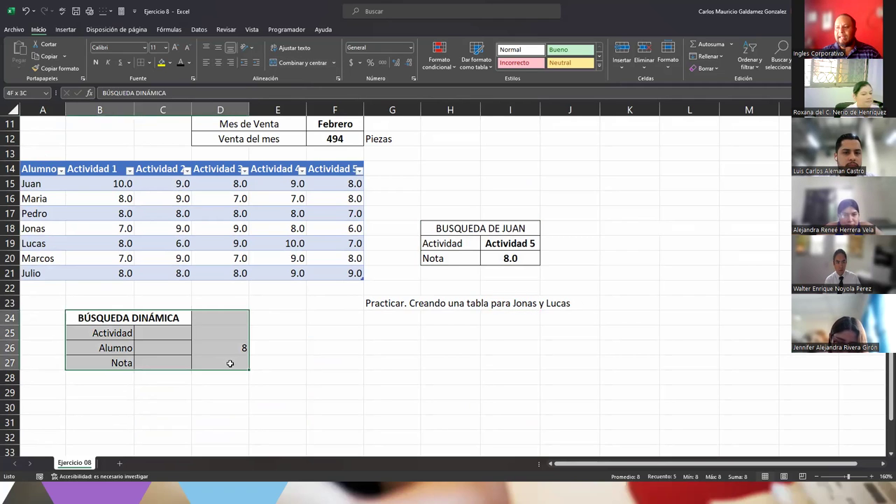
{"action": "left_click", "coordinate": [173, 352]}
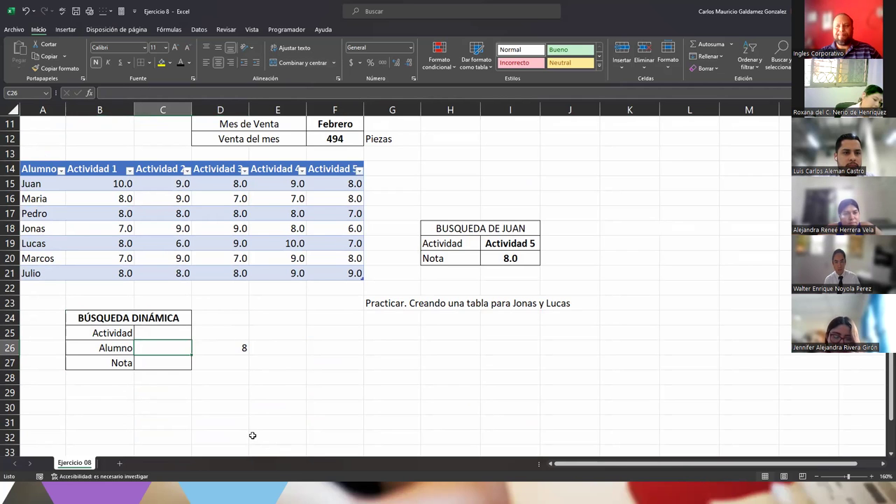
- Switch from the workbook to the full-screen presentation with the online activity slide
{"action": "scroll", "coordinate": [252, 434], "scroll_direction": "up", "scroll_amount": 4}
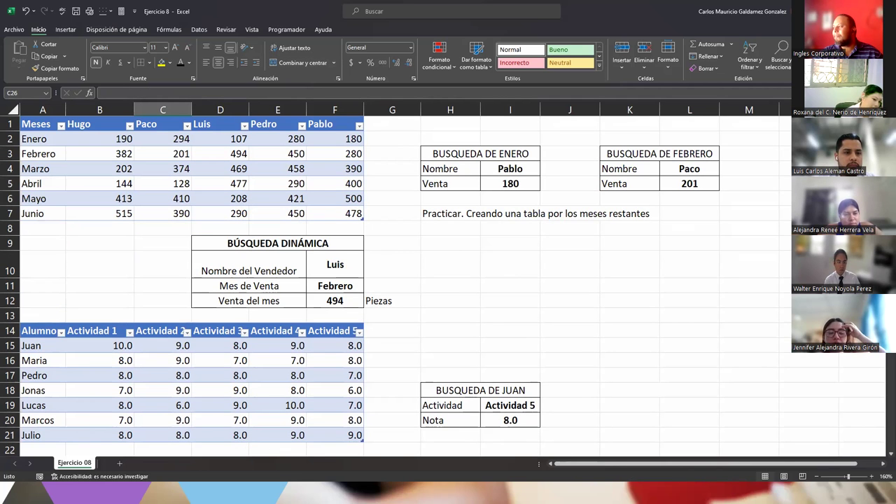
{"action": "key", "text": "alt+Tab"}
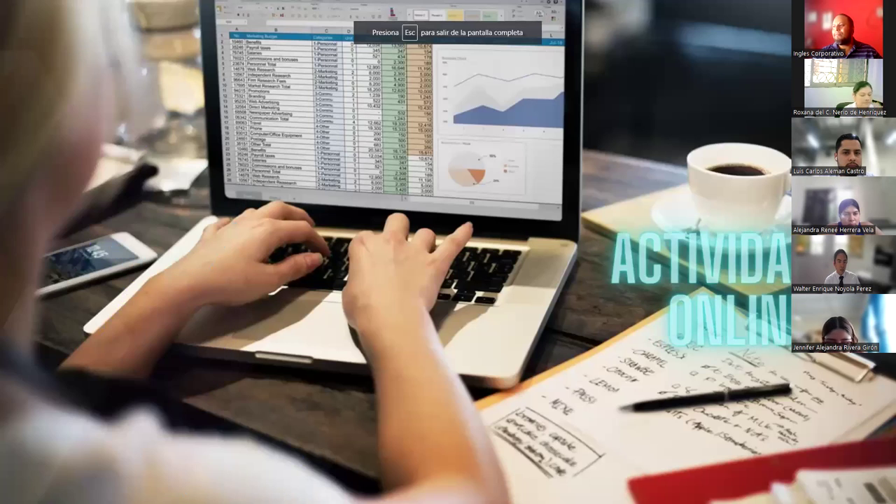